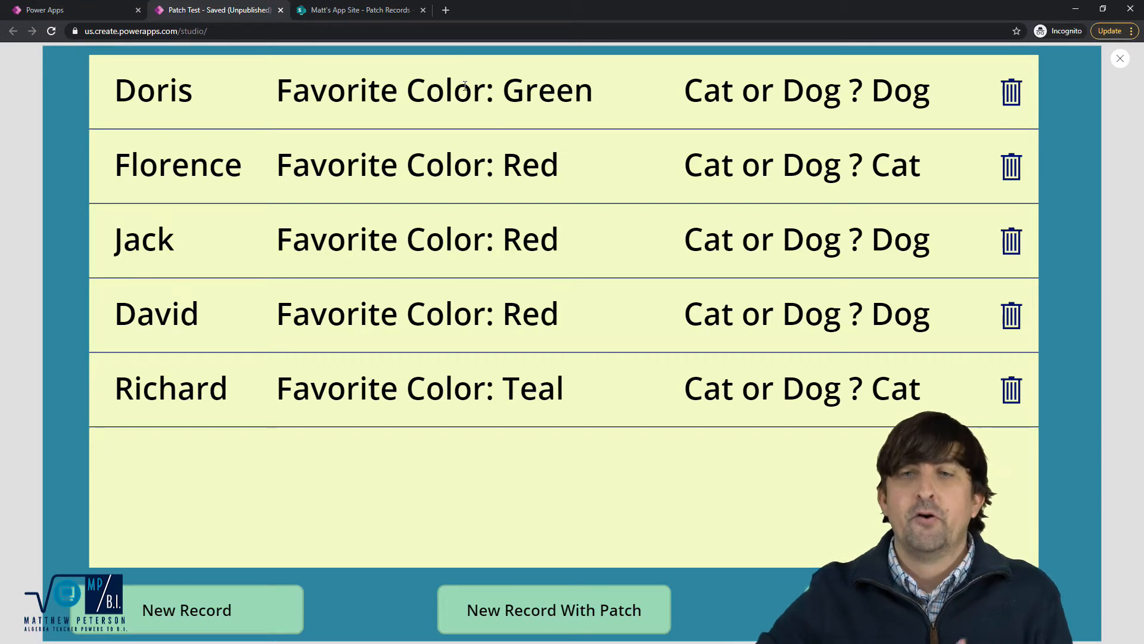
Start a new record and enter the person's first name as Title, Purple as Favorite Color, and 1/12/2021 as Date
click(192, 614)
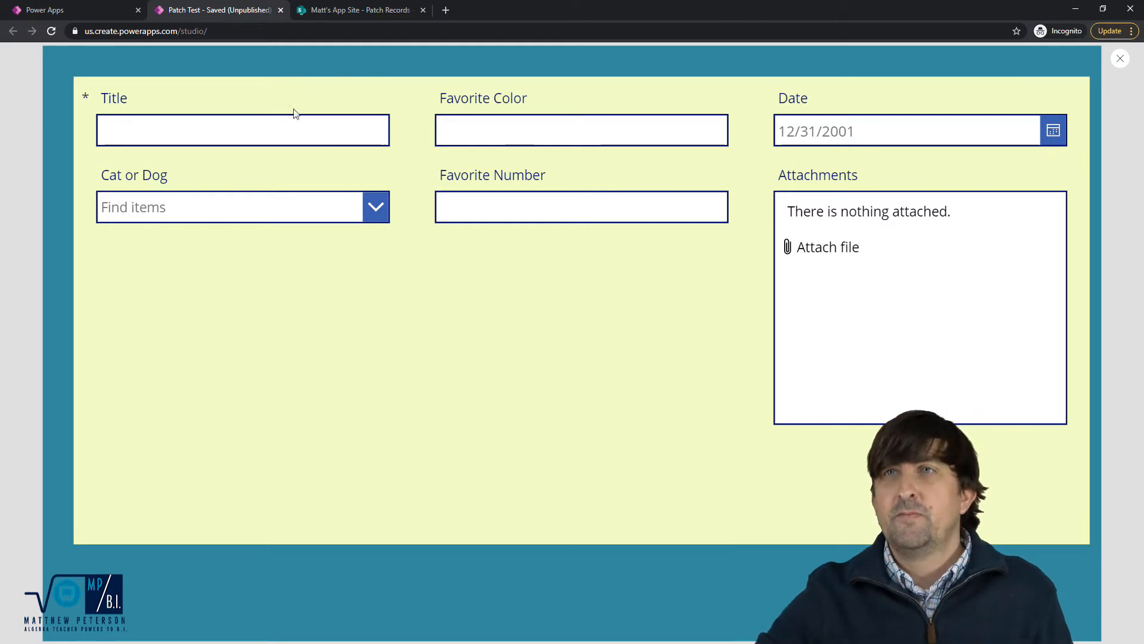
click(287, 133)
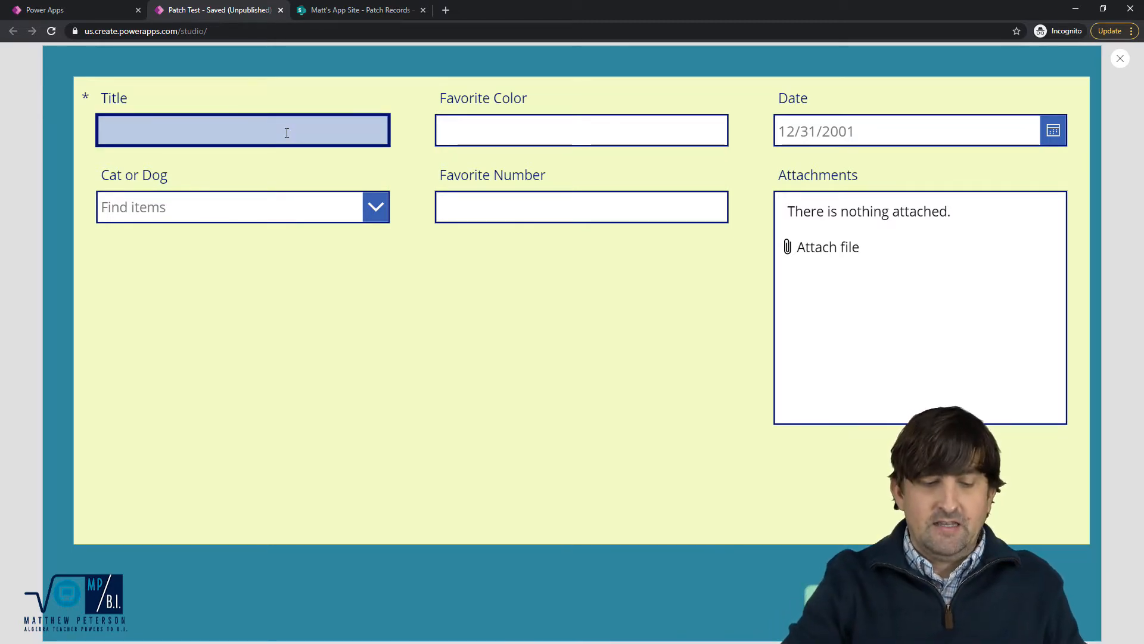
text(Henry)
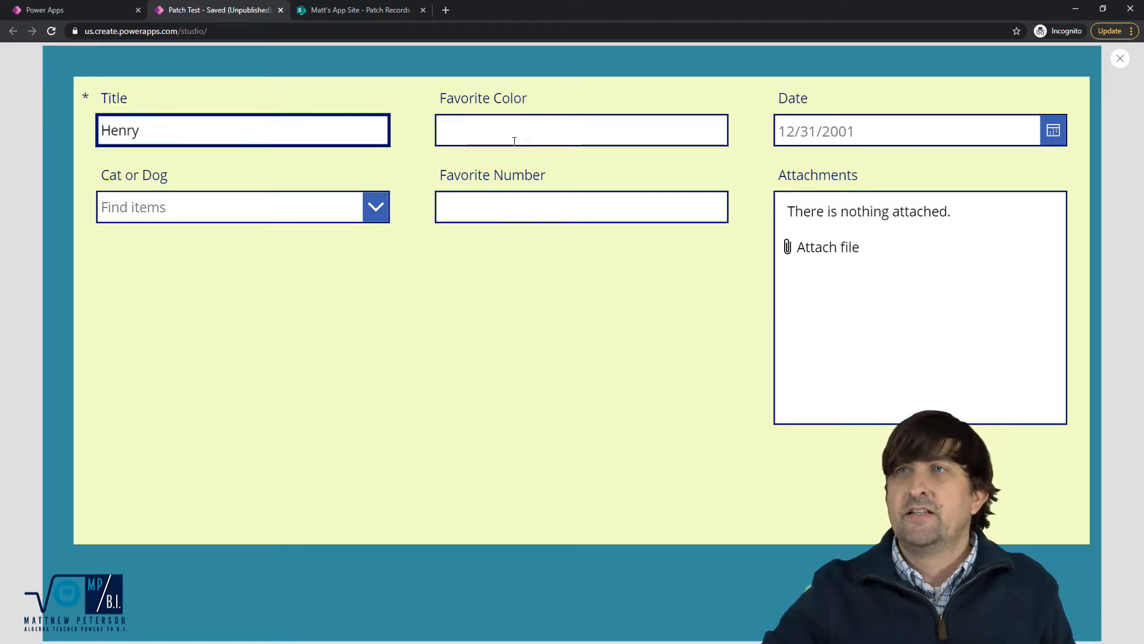
click(520, 132)
text(Purple)
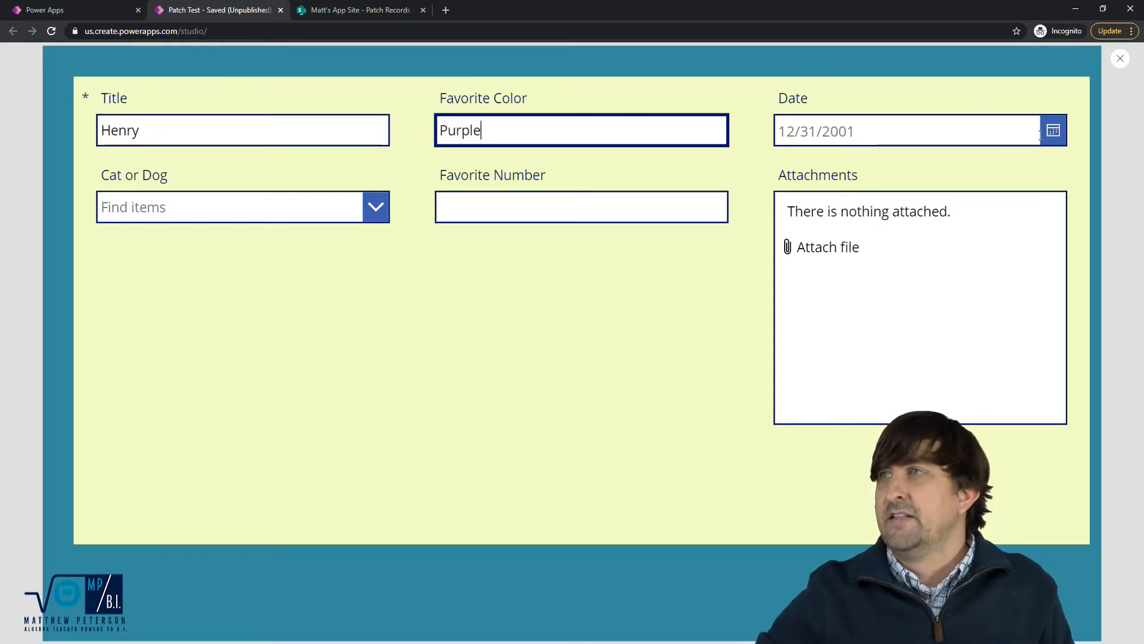
click(1002, 122)
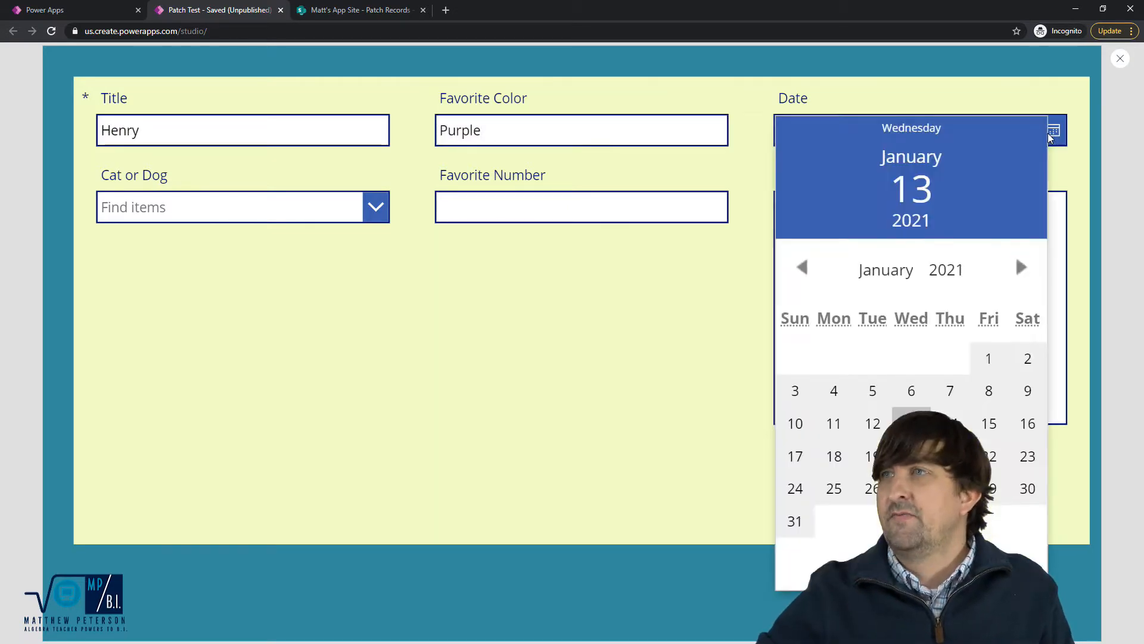
click(874, 422)
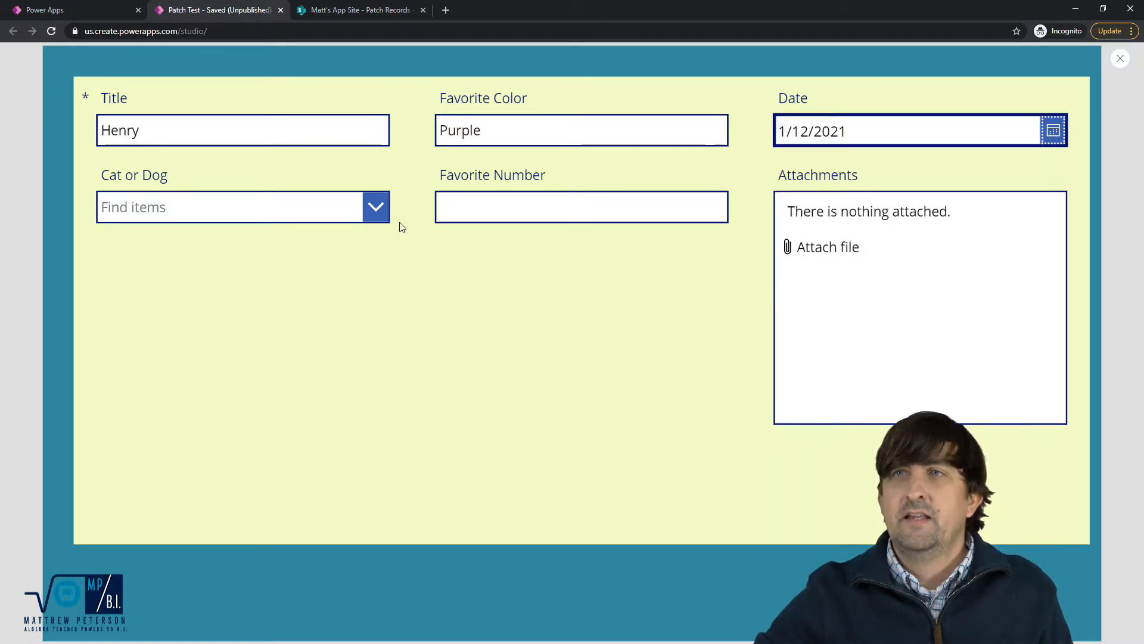
Choose Dog for Cat or Dog, enter 58 as the Favorite Number, and save the record
click(387, 217)
click(209, 286)
click(510, 205)
text(58)
click(918, 605)
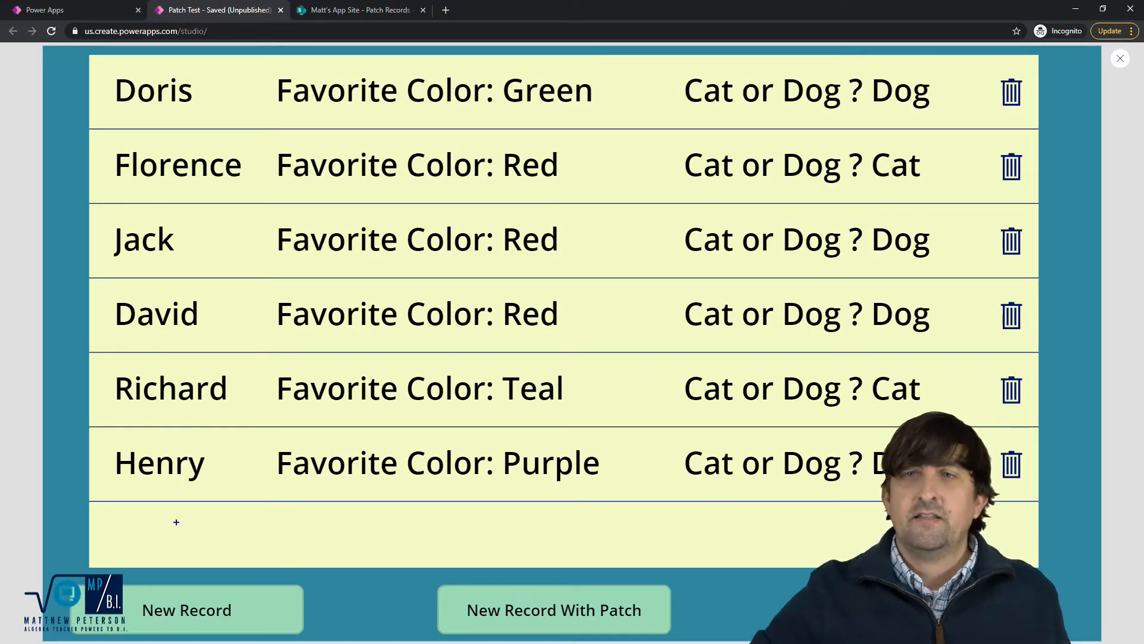
mouse_move(90, 441)
mouse_down()
mouse_move(677, 511)
mouse_move(1035, 500)
mouse_up()
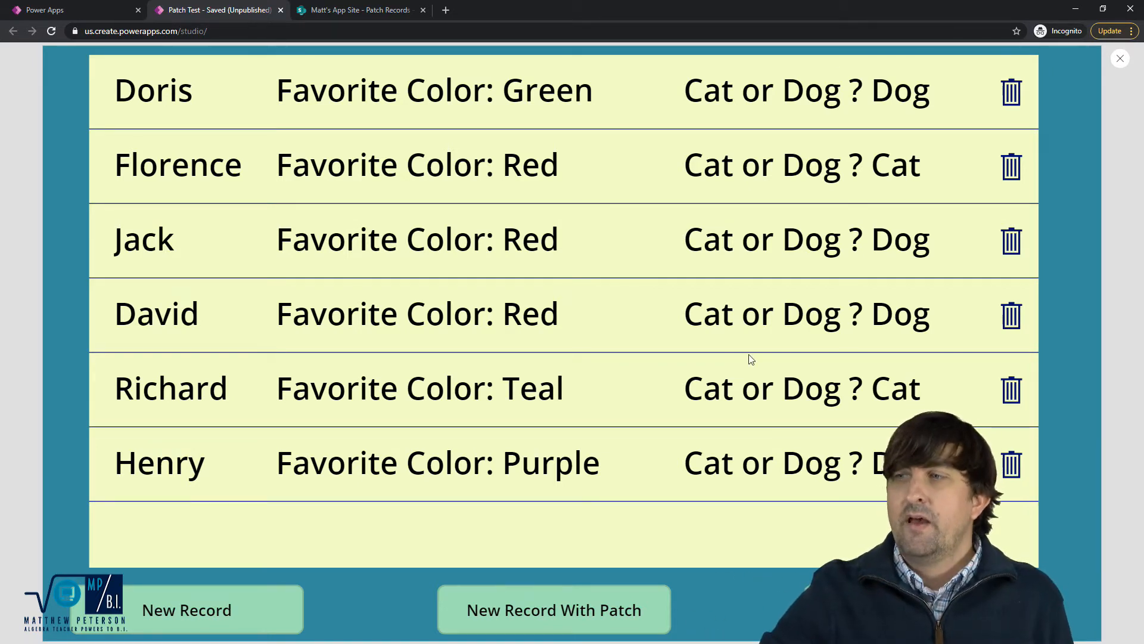
Exit the app preview and check the new record in the SharePoint Patch Records list before returning to Power Apps
click(1120, 59)
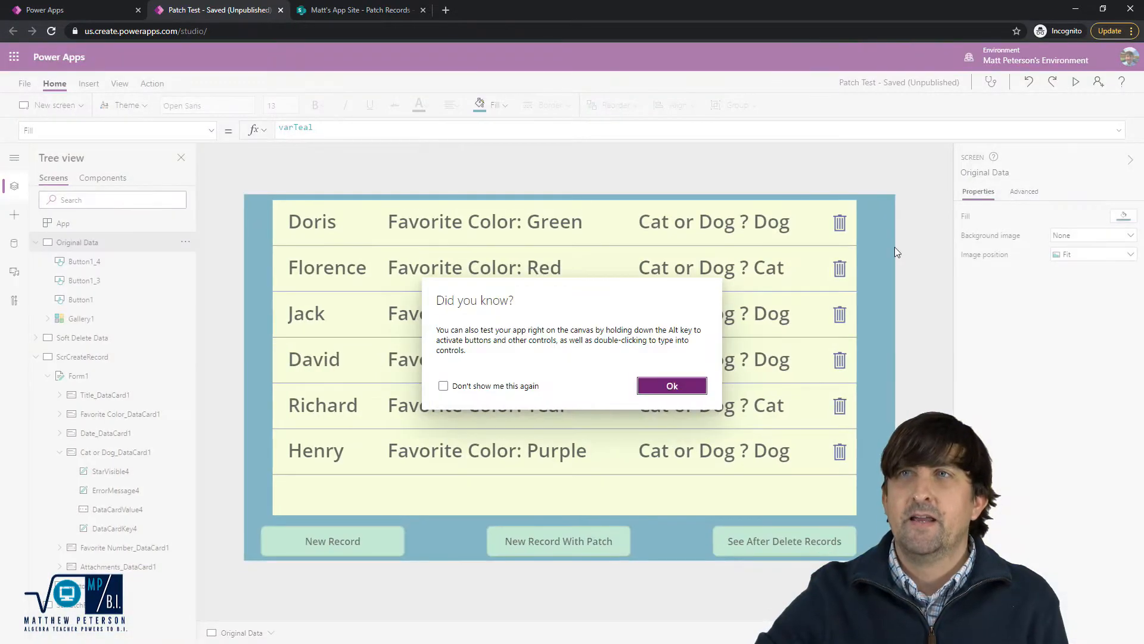
click(696, 385)
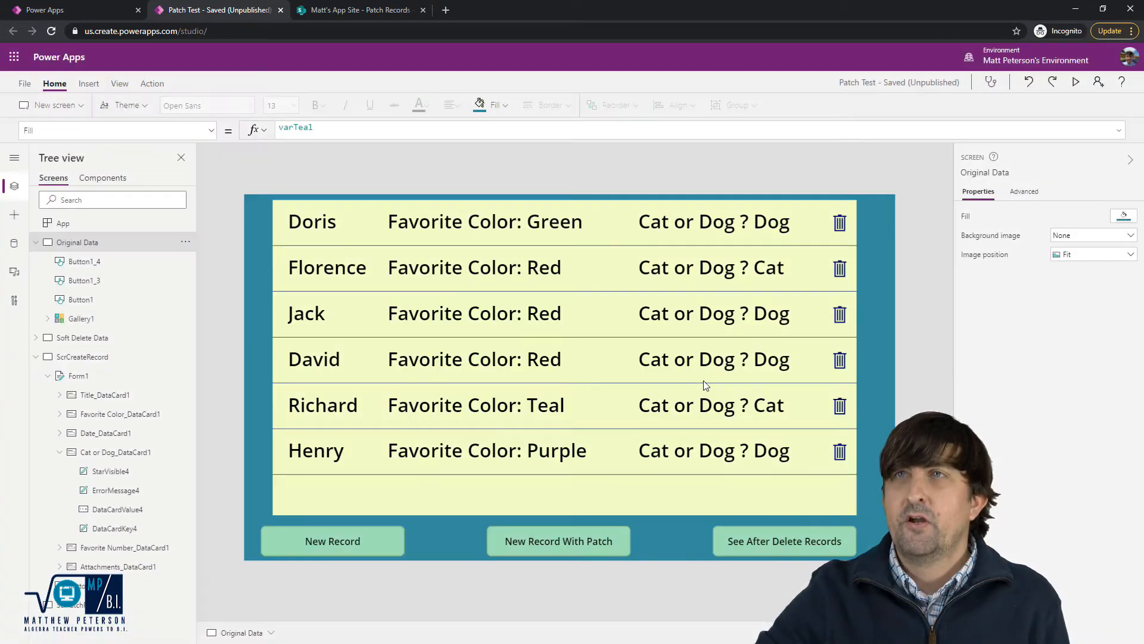
click(359, 10)
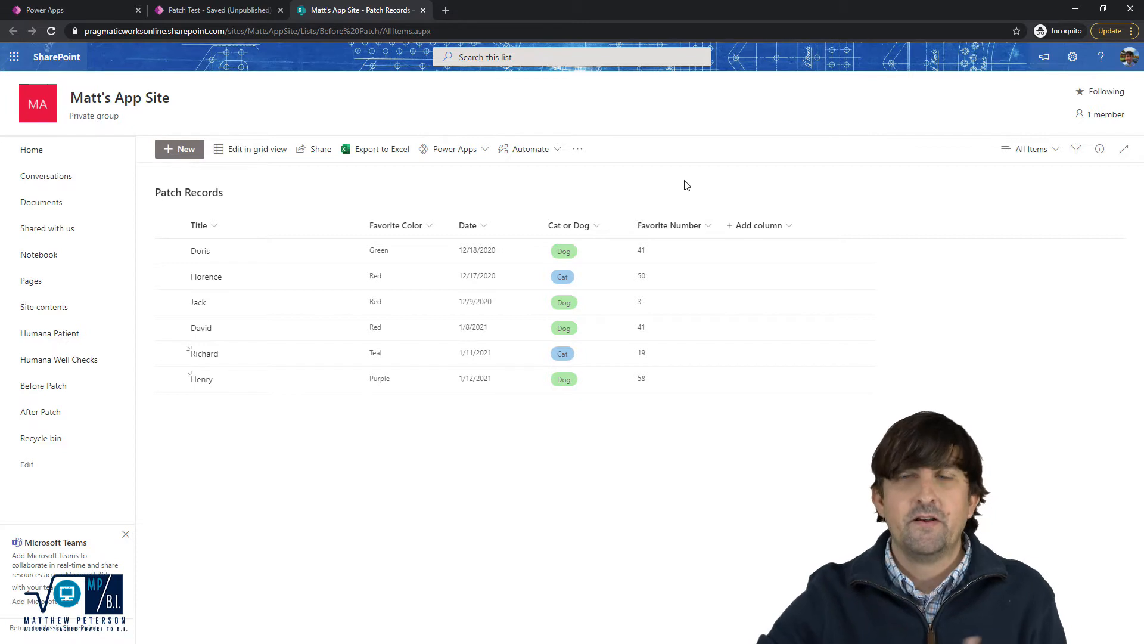
click(218, 10)
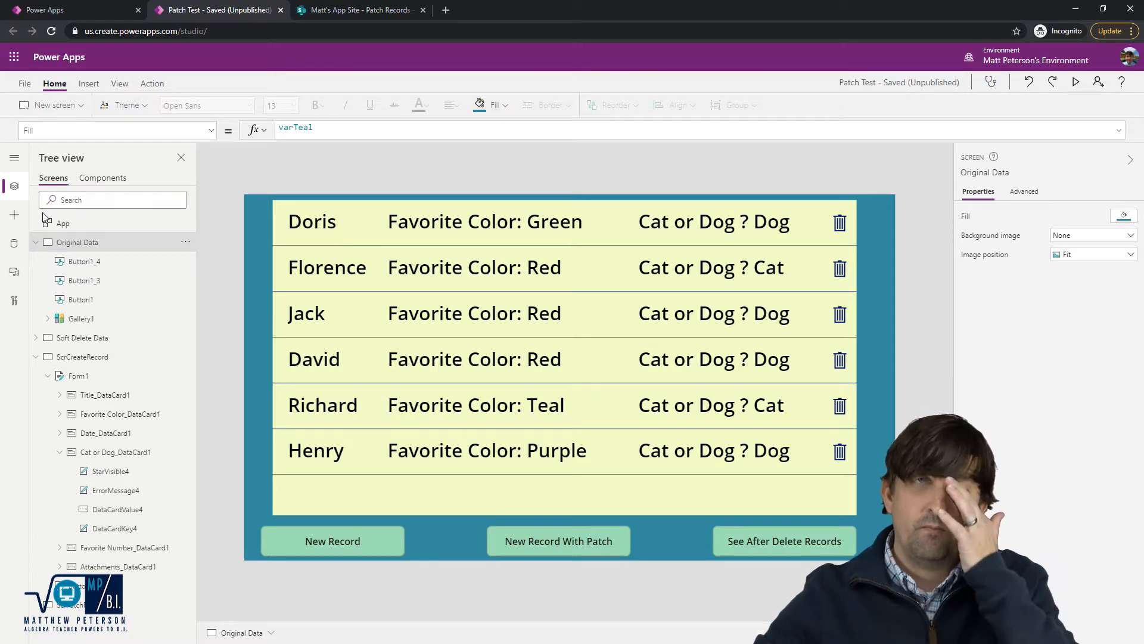
Collapse the Original Data and ScrCreateRecord screens and open the empty ScrPatchRecord screen
click(36, 242)
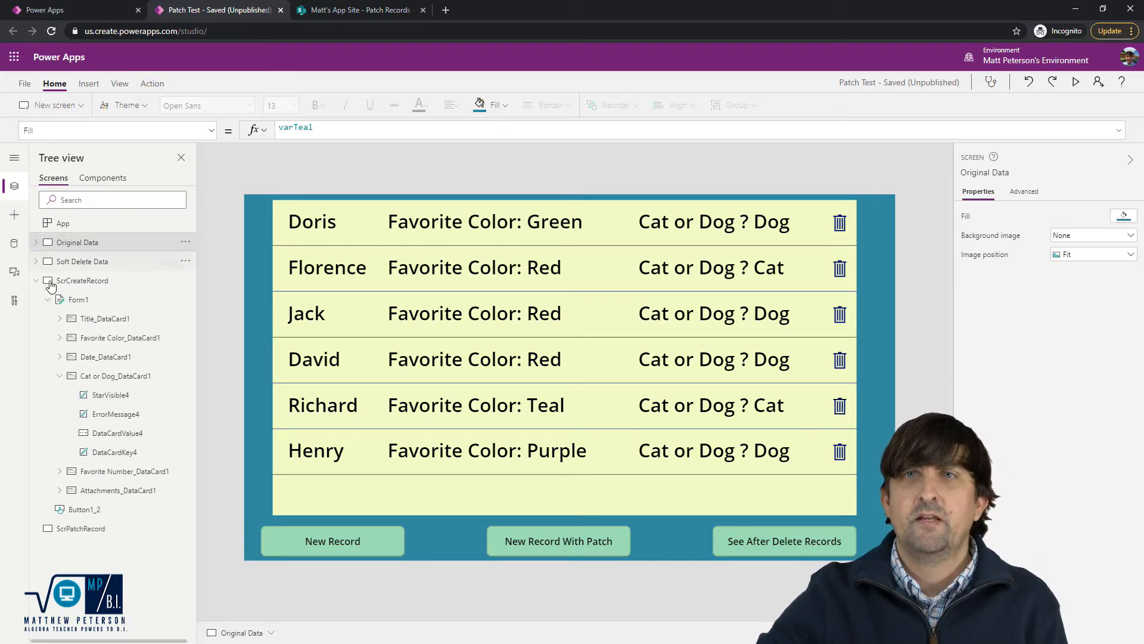
click(36, 281)
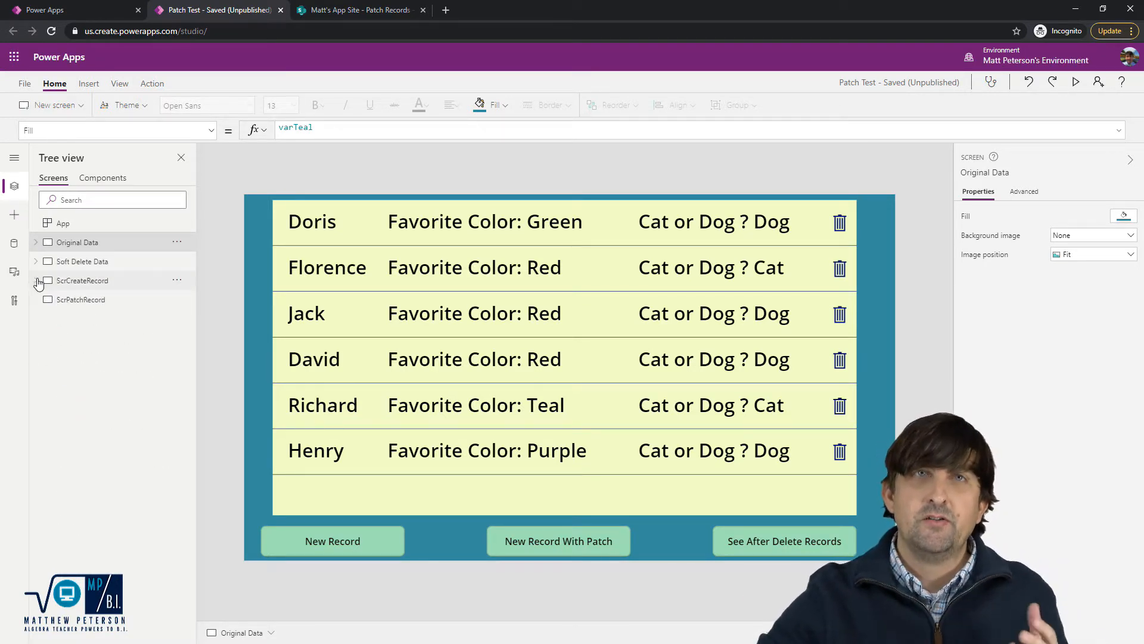
click(81, 300)
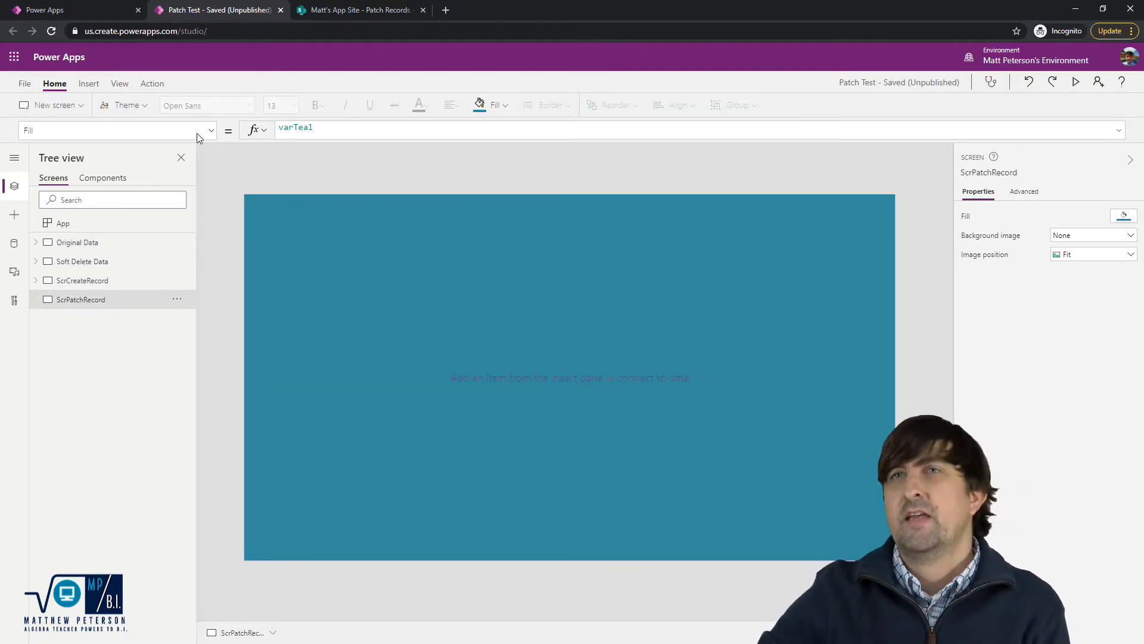
click(88, 83)
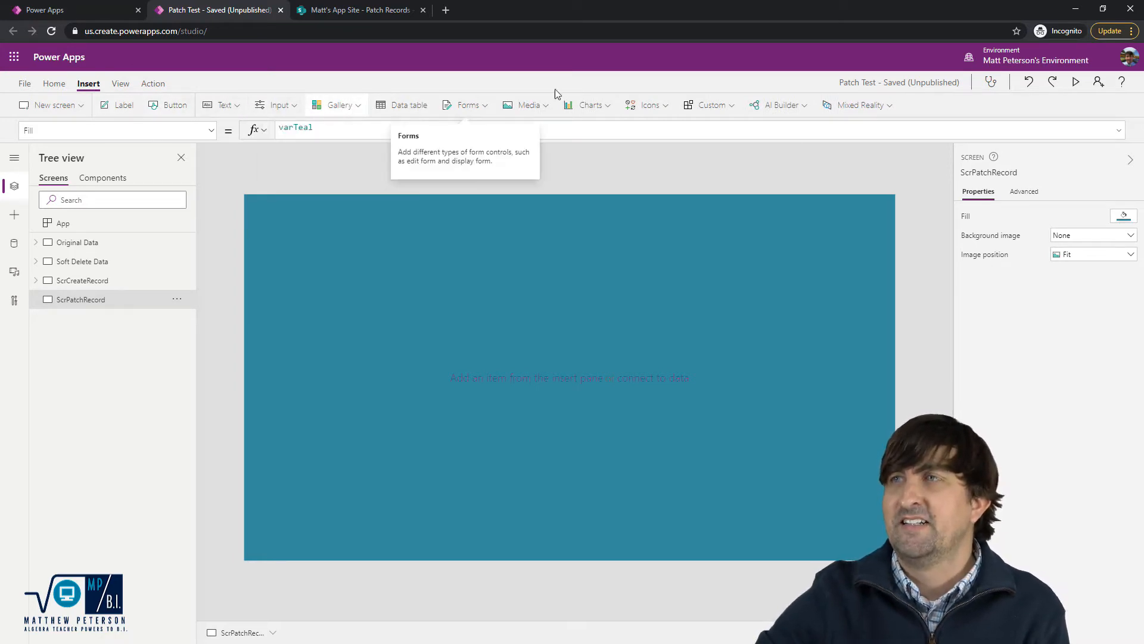
click(664, 108)
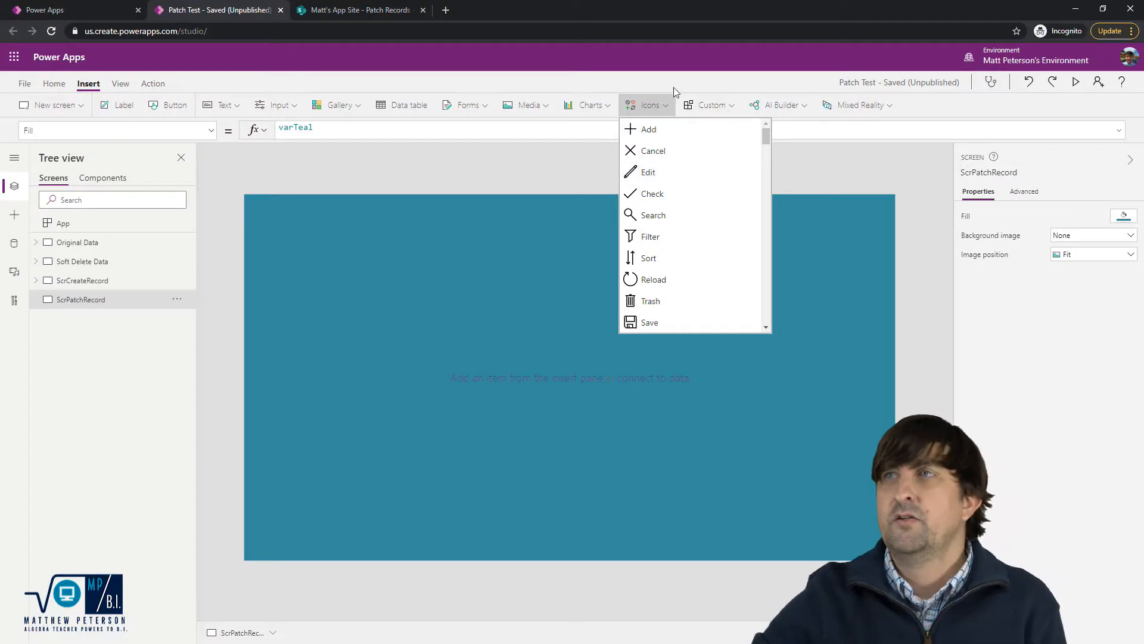
click(691, 59)
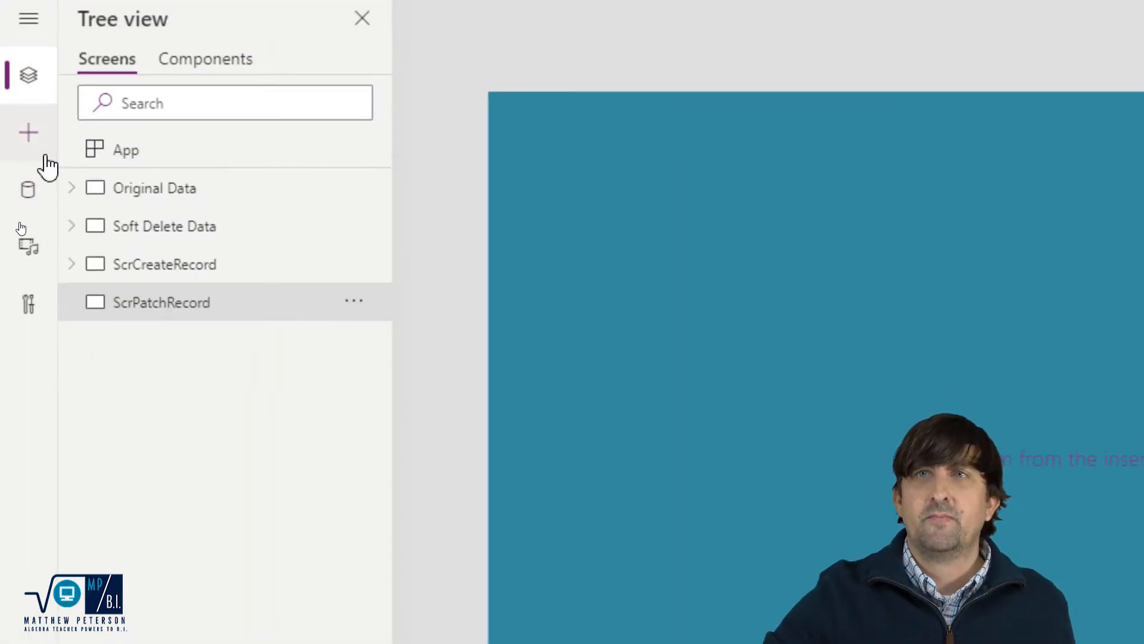
Insert a rectangle on ScrPatchRecord and enlarge it to about 452 wide by 680 high
click(26, 135)
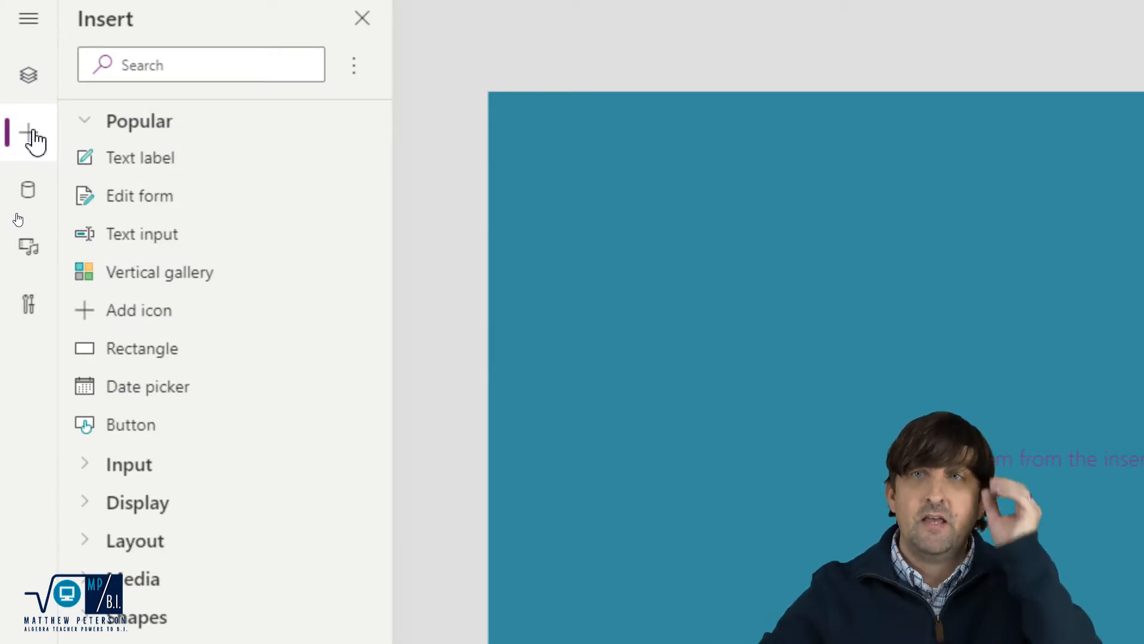
click(156, 353)
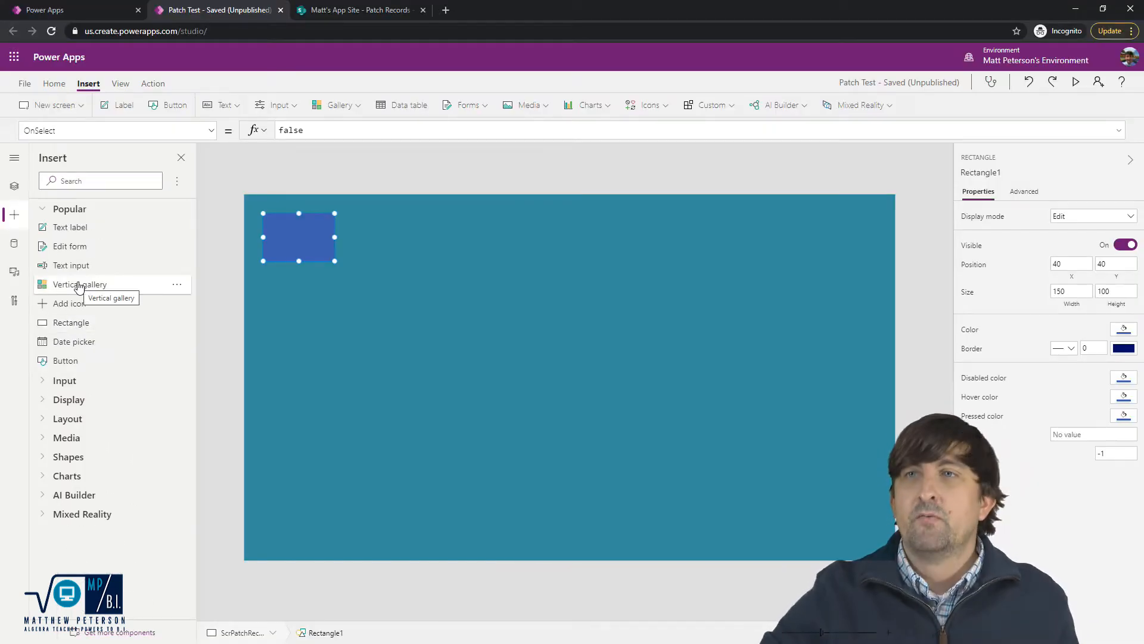
drag(334, 259, 479, 537)
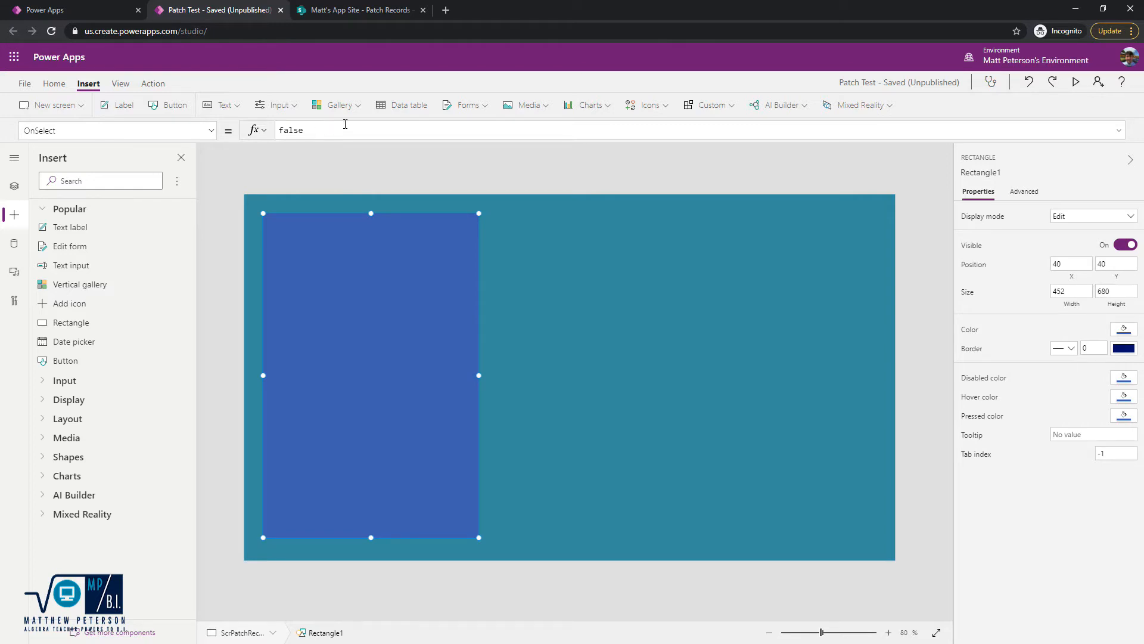
Set the rectangle's Fill property to the color variable varSand
click(215, 136)
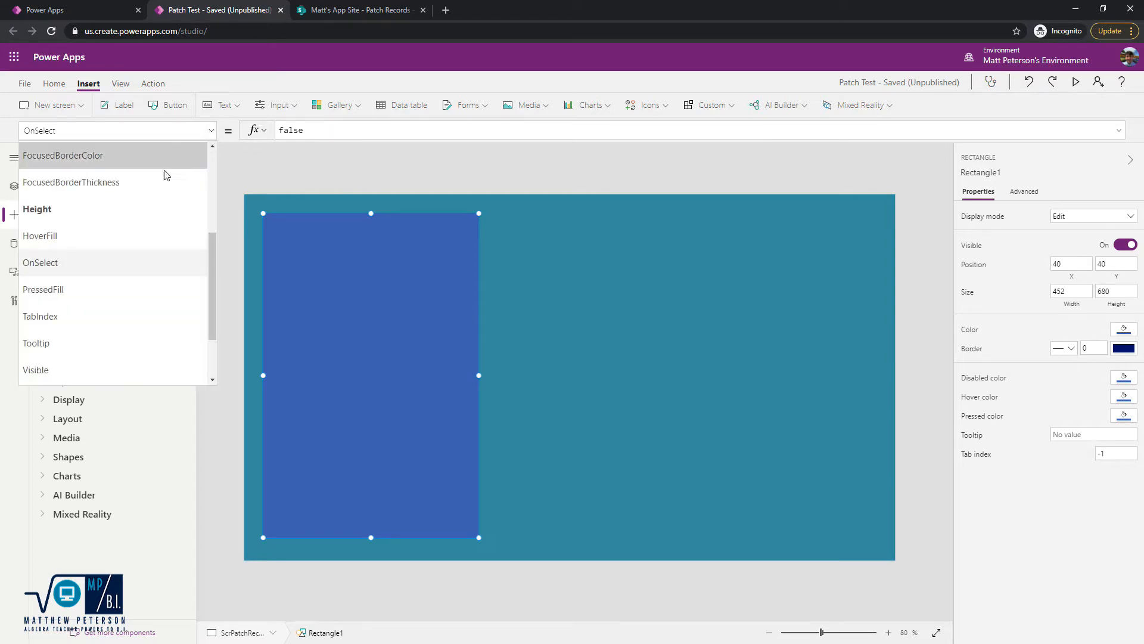
scroll(113, 188, up, 3)
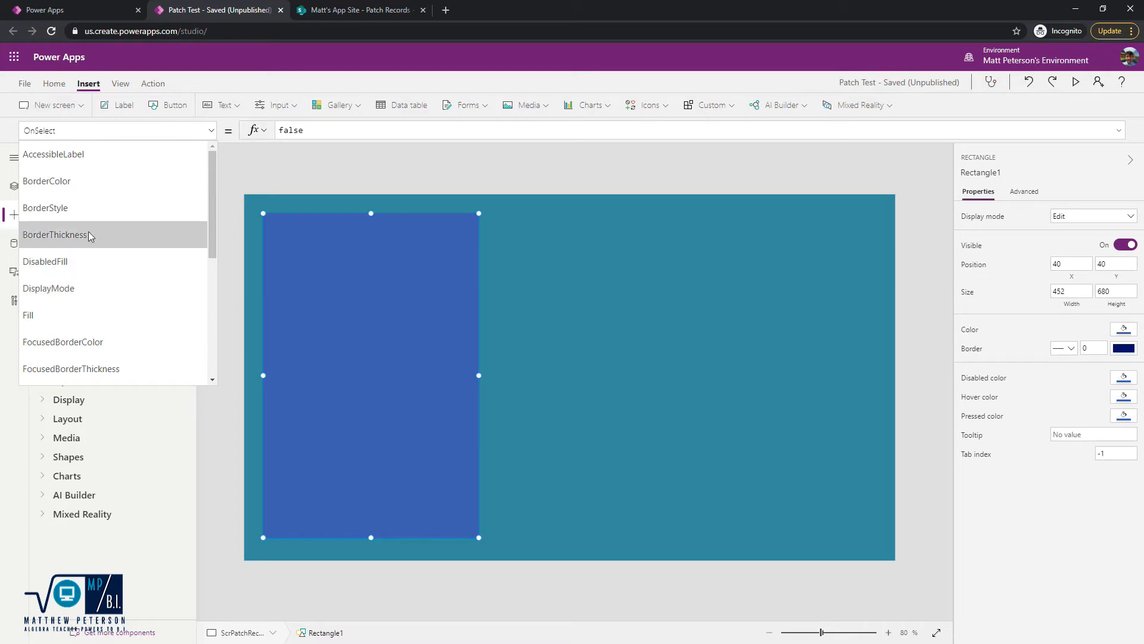
scroll(92, 249, down, 2)
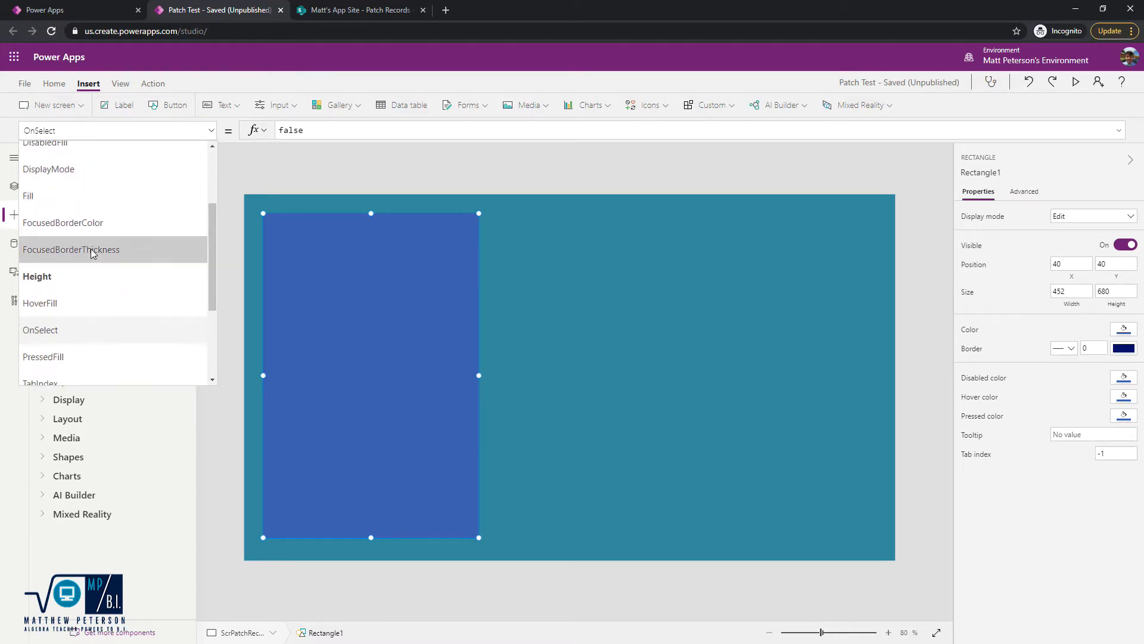
click(91, 205)
click(426, 131)
drag(426, 131, 278, 131)
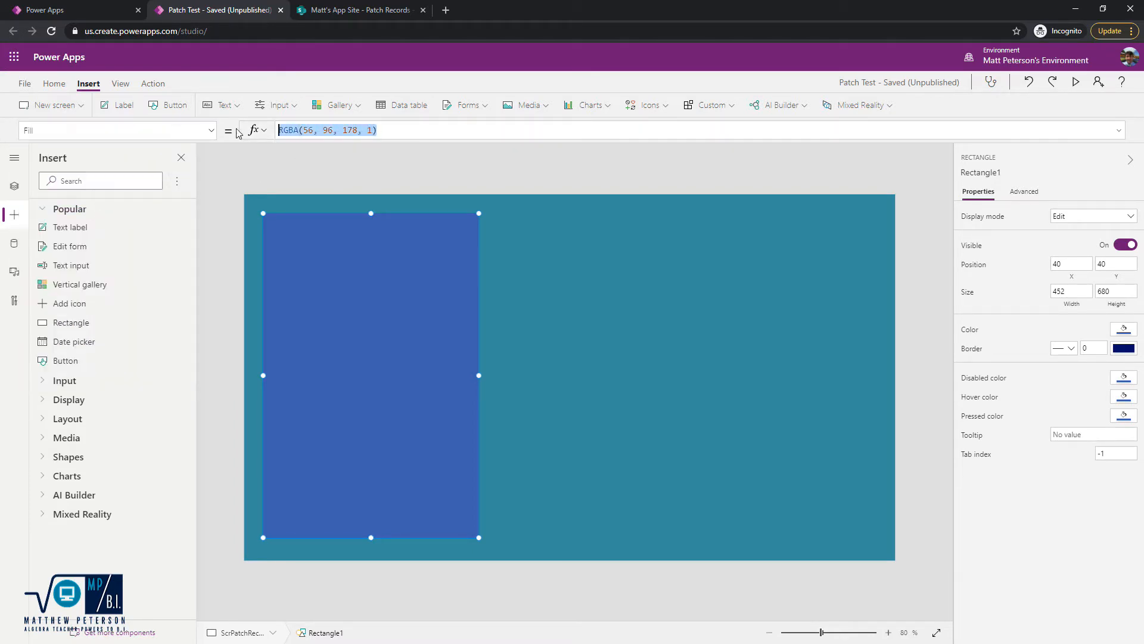
key(BackSpace)
text(vars)
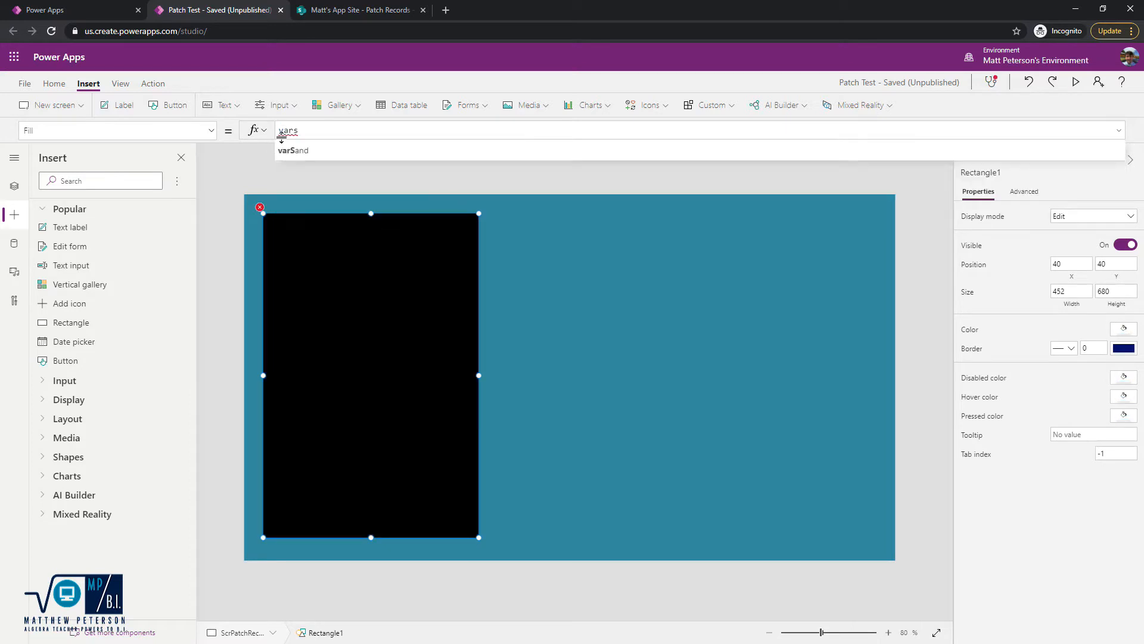
click(306, 152)
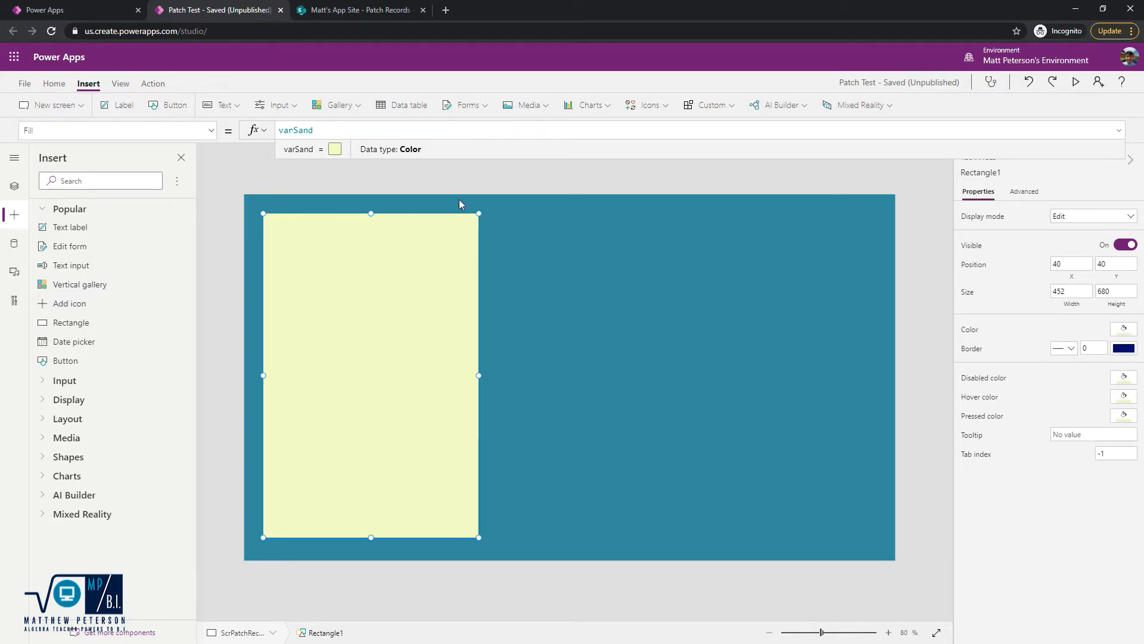
click(317, 253)
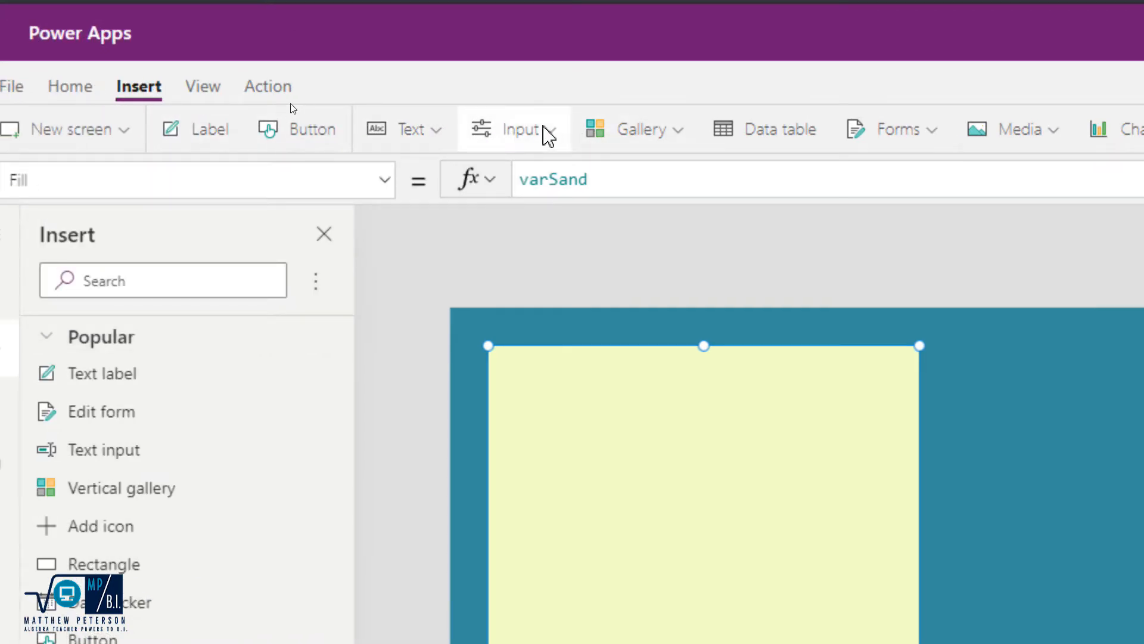
Insert a text input and position it near the top of the rectangle at about X 60, Y 100
click(544, 131)
click(544, 222)
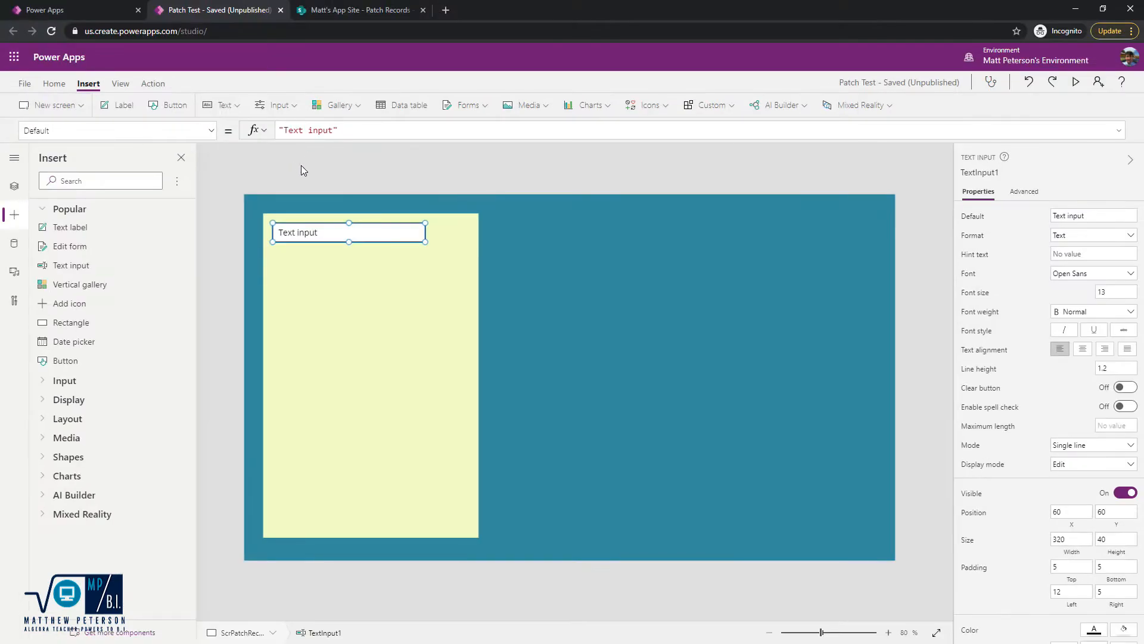
drag(323, 232, 323, 251)
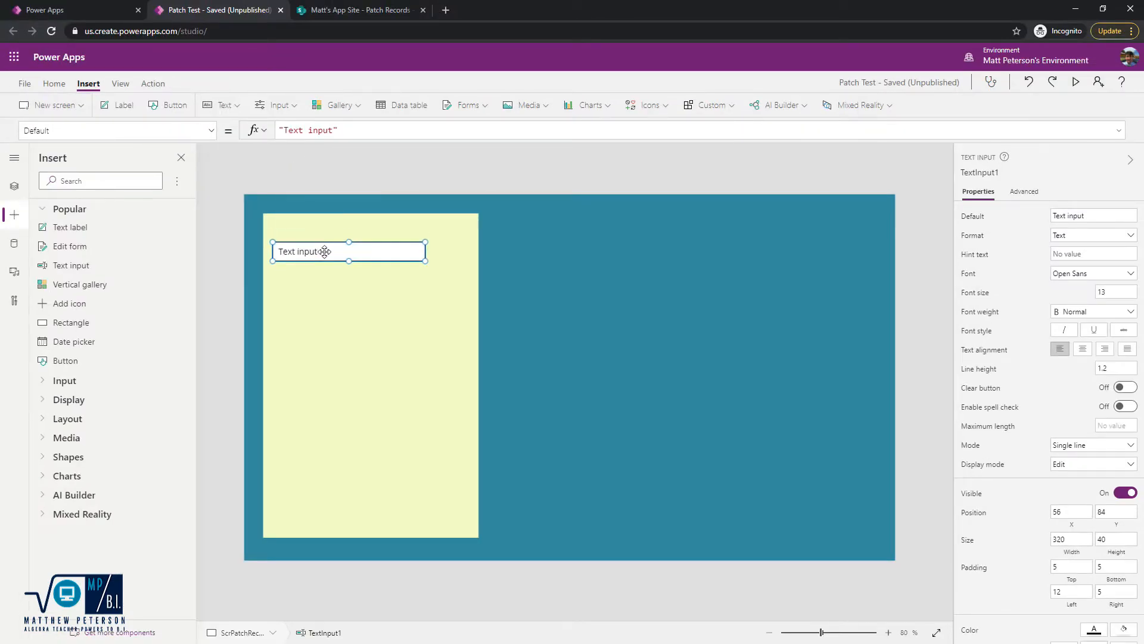
Rename the text input control as TxtInpName and select it again
click(15, 188)
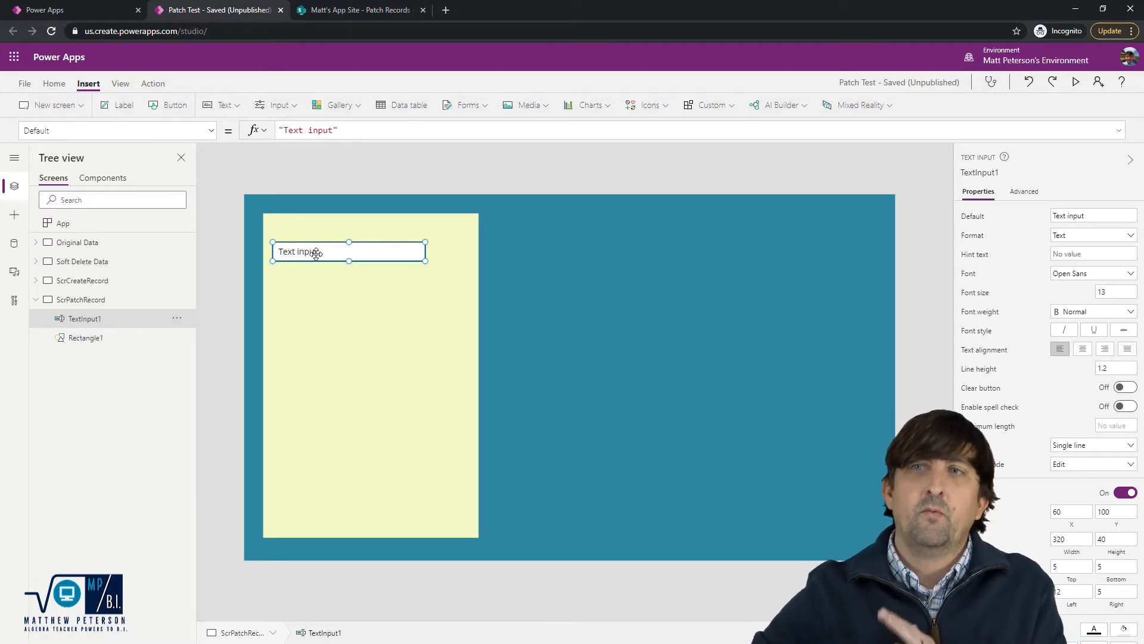
right_click(81, 320)
click(116, 388)
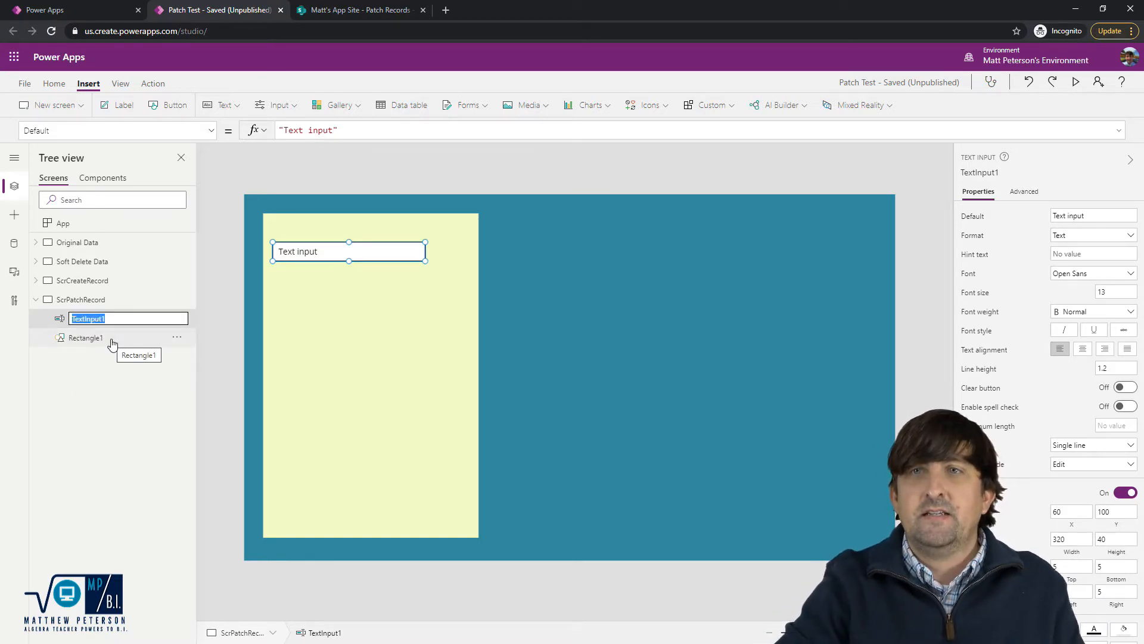
text(TxtInp)
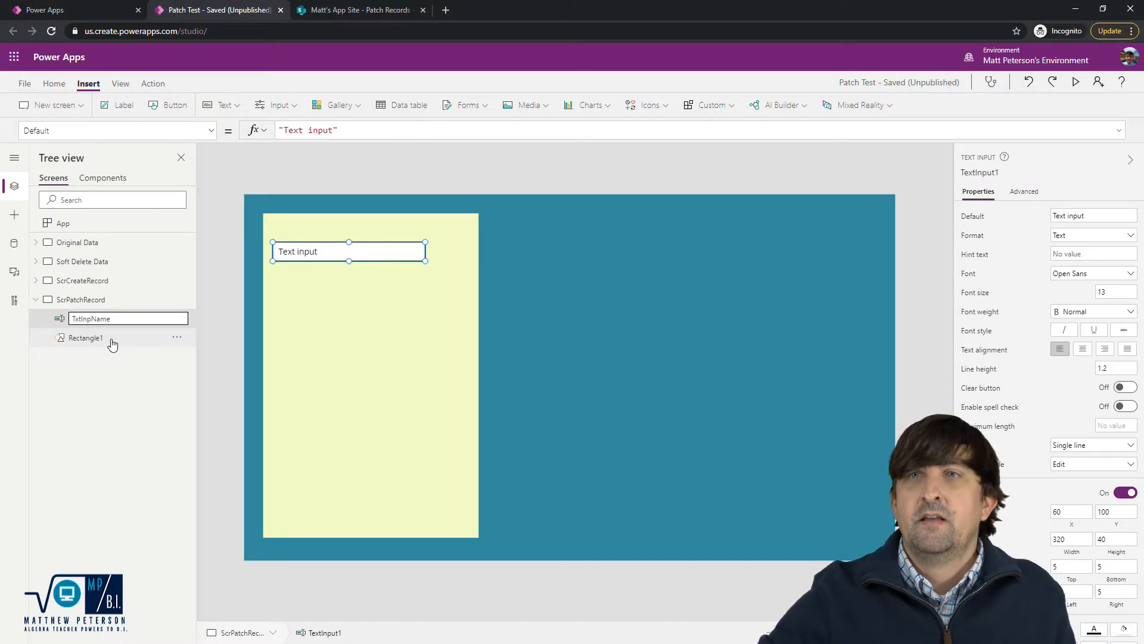
click(316, 293)
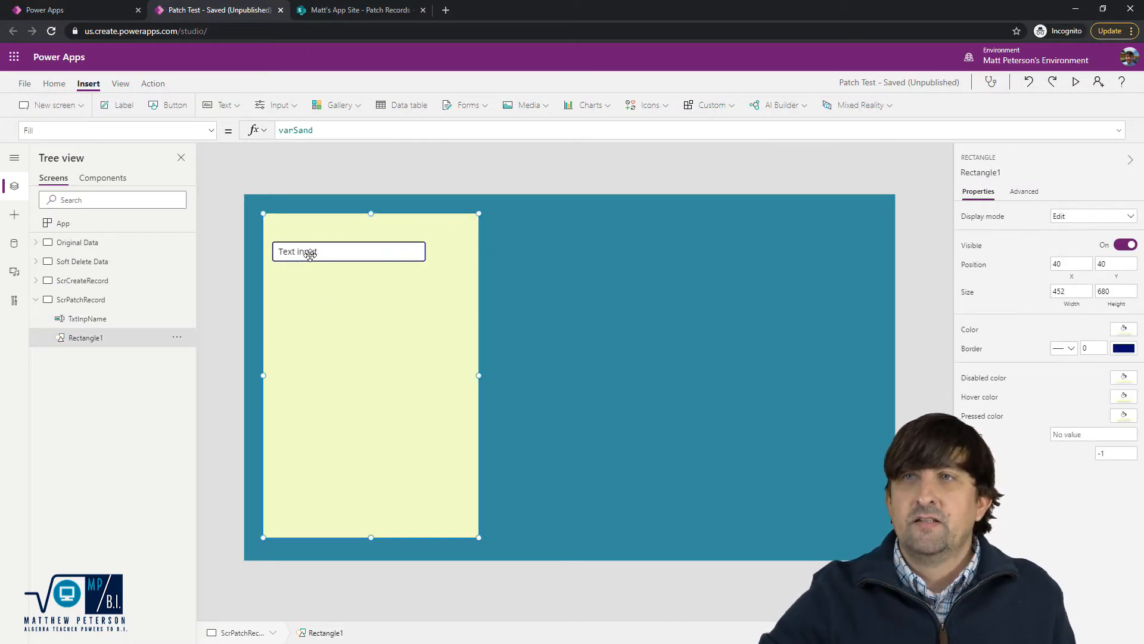
click(84, 319)
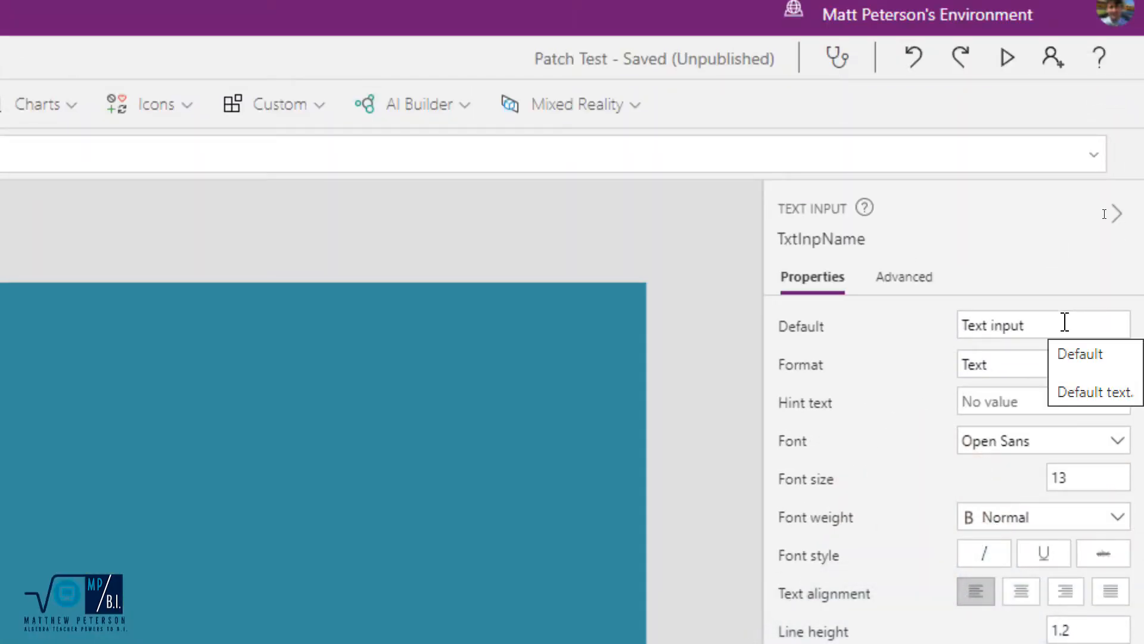
Clear the default text of TxtInpName so the input starts empty
drag(1037, 325, 915, 317)
key(BackSpace)
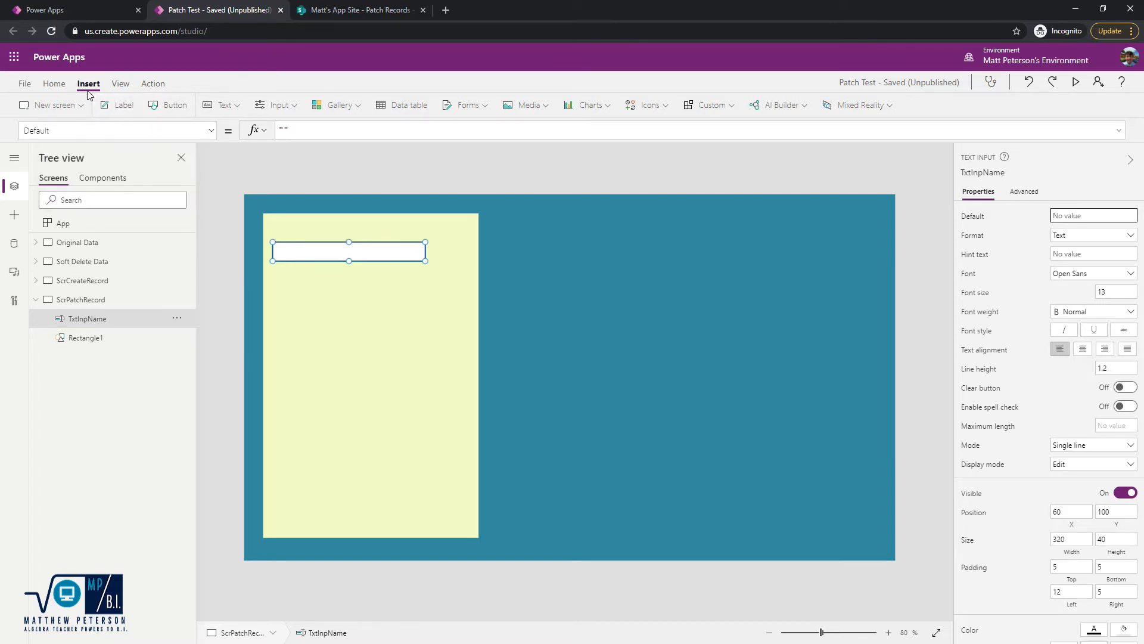
Insert a label directly above TxtInpName at X 60, Y 60 and set its text to "Name"
click(116, 108)
drag(326, 244, 316, 234)
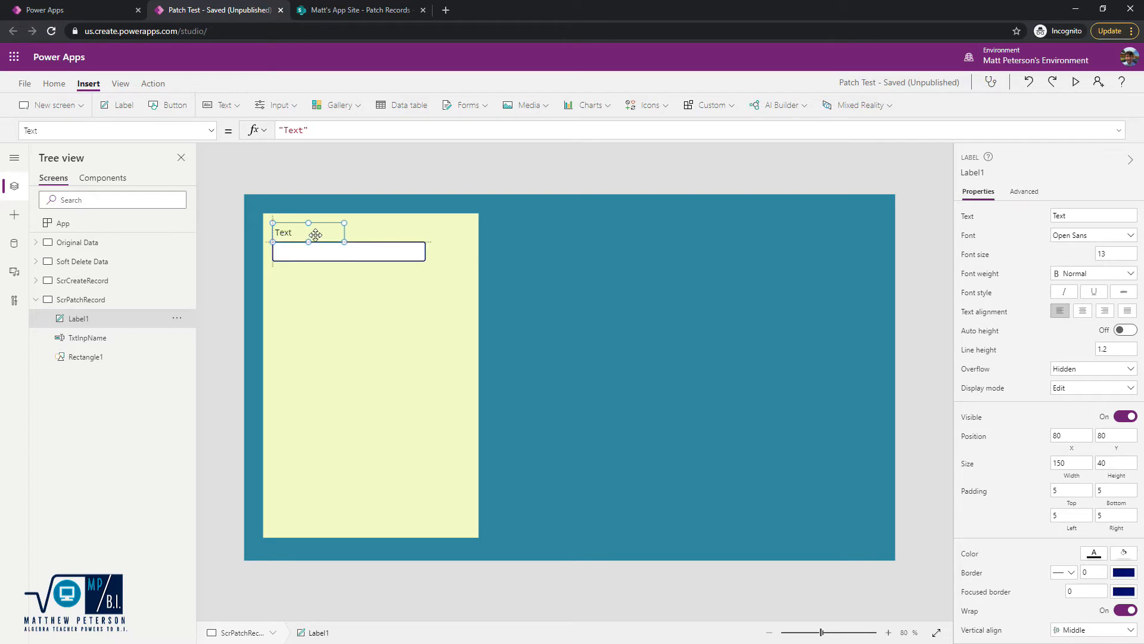
double_click(295, 130)
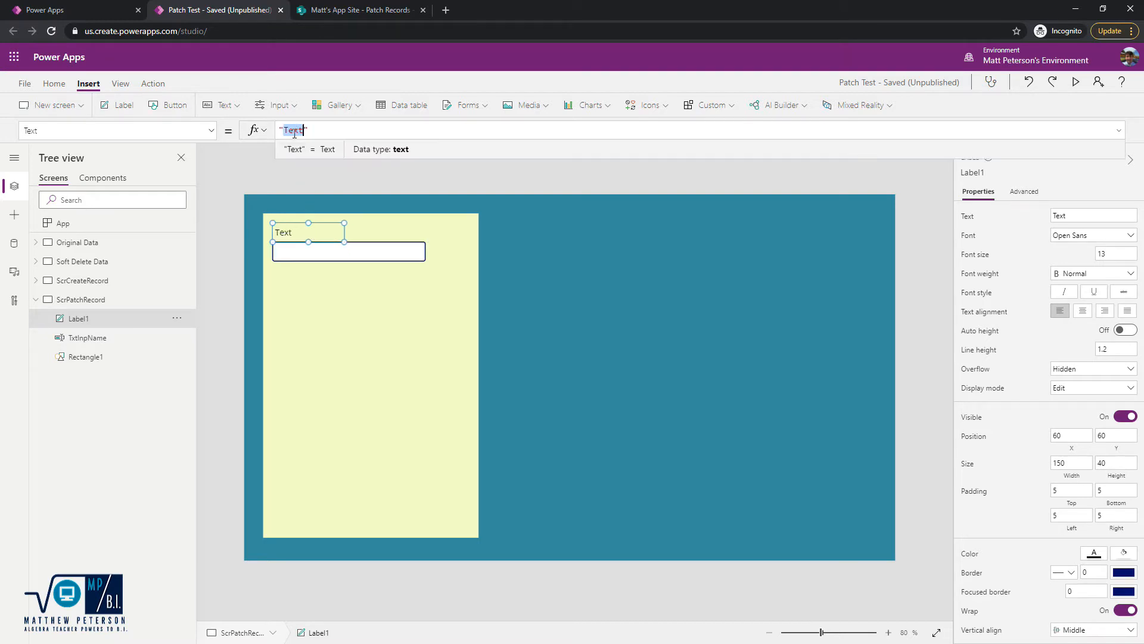
text(Name)
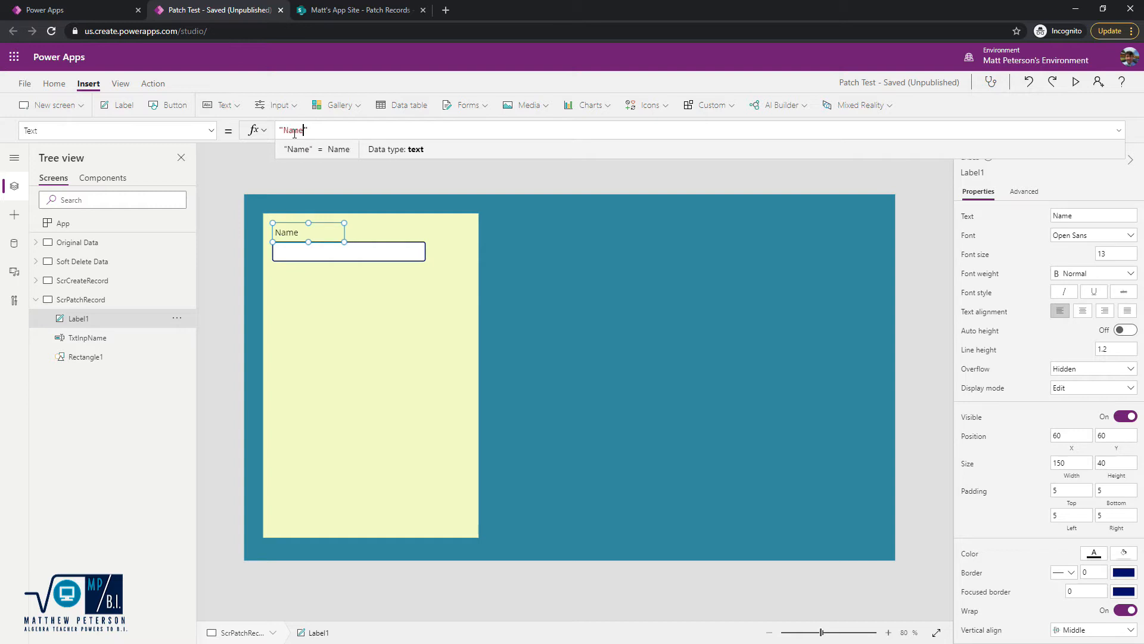
Try to rename the Name label control as LblName
right_click(78, 321)
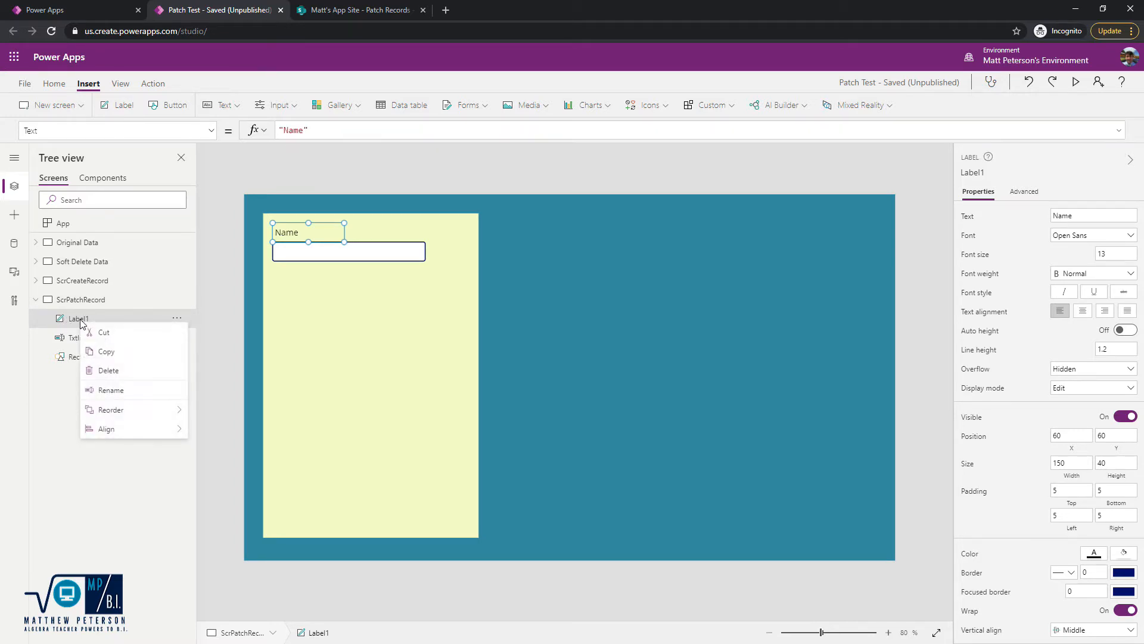
click(107, 392)
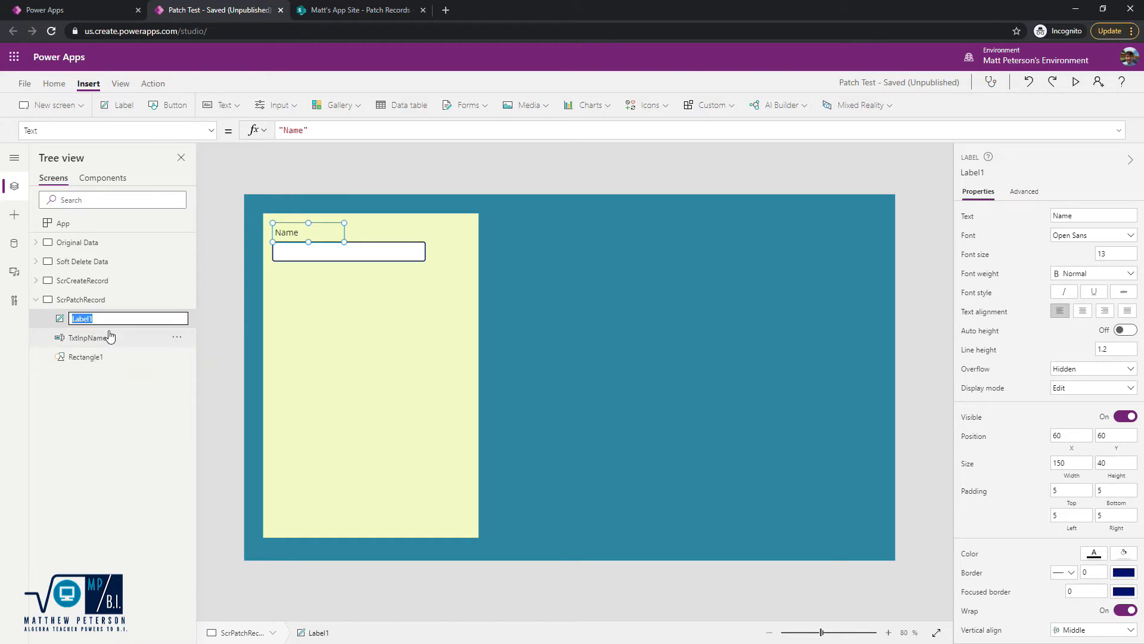
text(LblName)
key(Return)
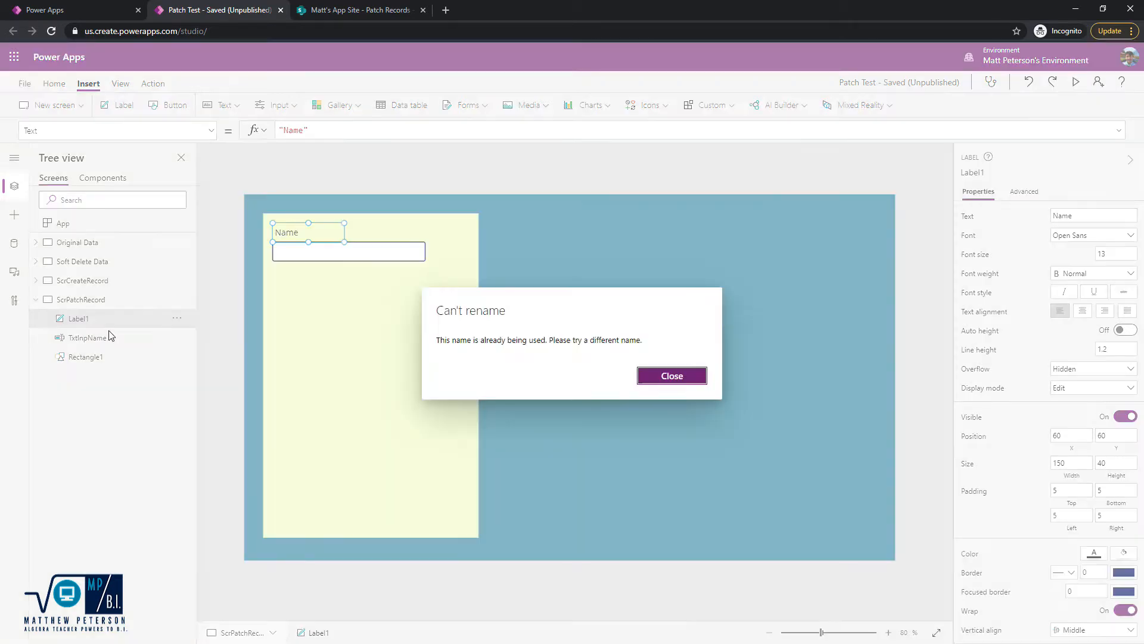
click(690, 378)
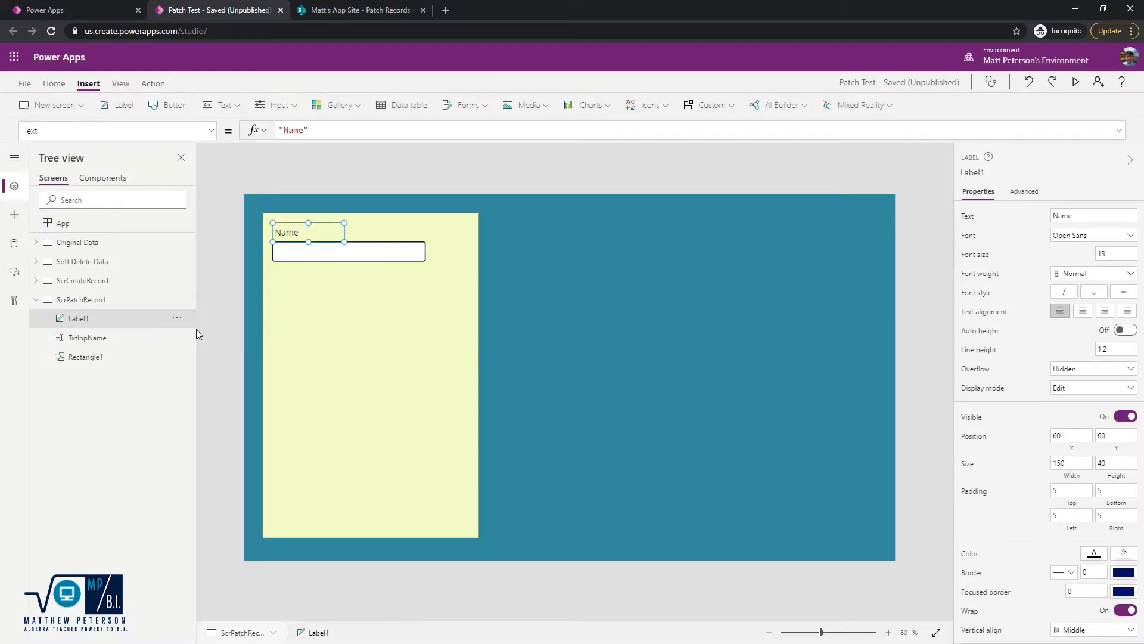
Rename the Name label control as LabelName
right_click(83, 322)
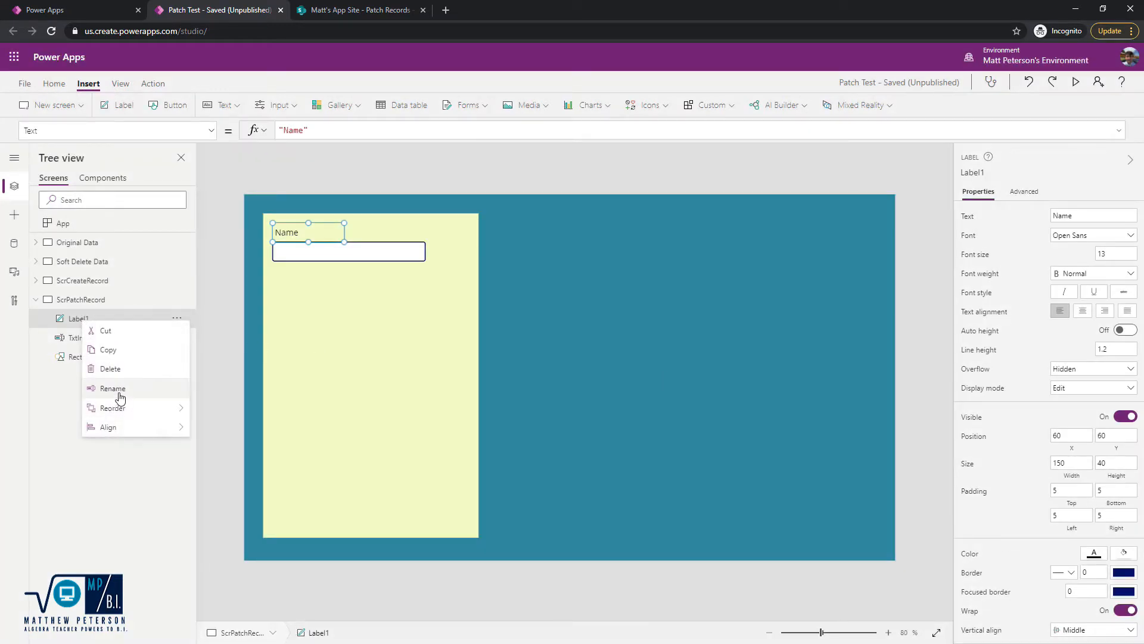
click(117, 395)
text(LabelNam)
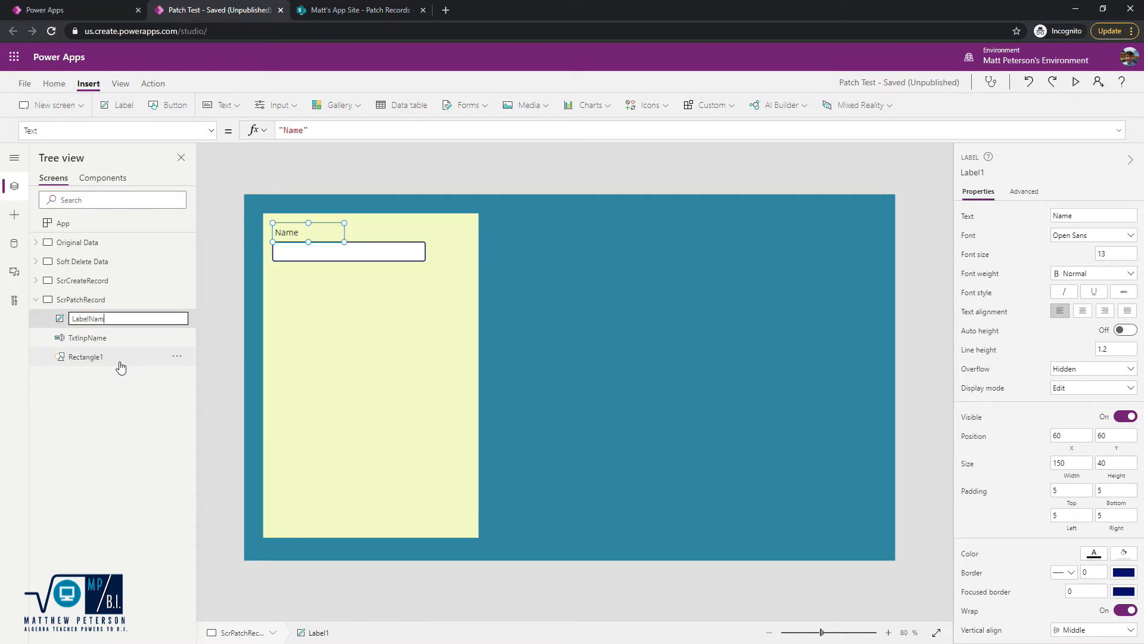
text(e)
key(Return)
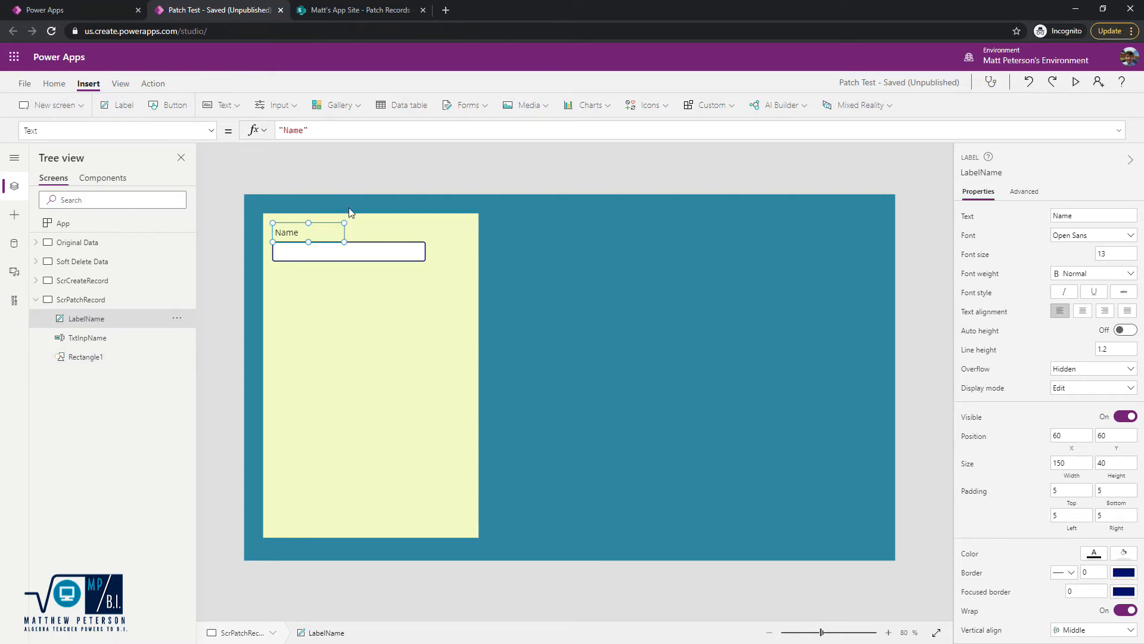
Insert a date picker and position it below the name input at about X 60, Y 227
click(327, 276)
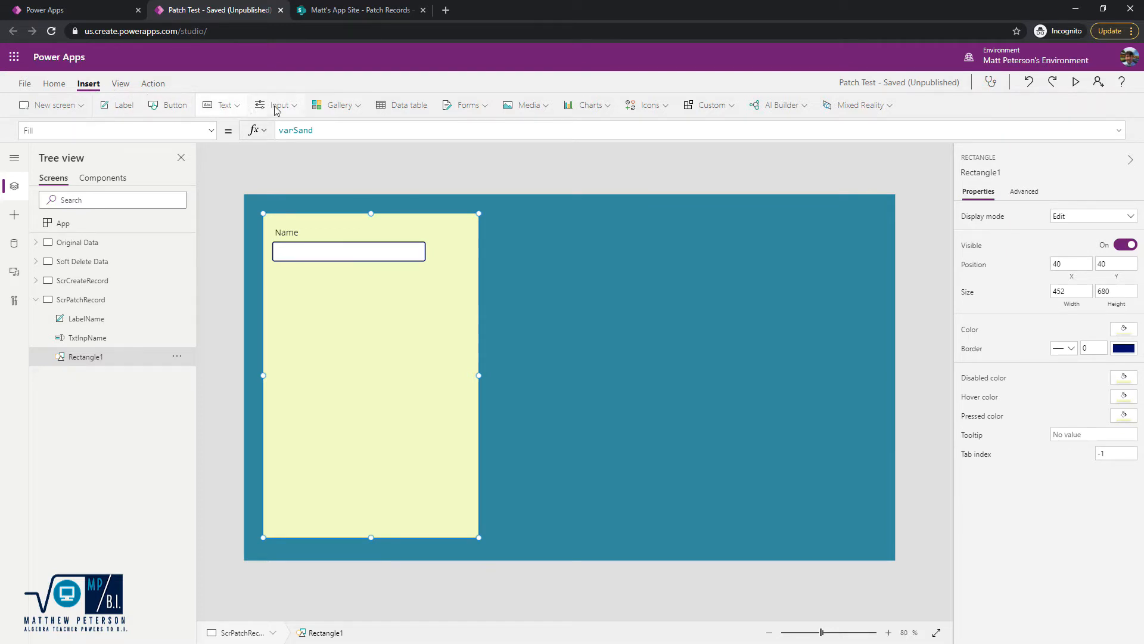
click(292, 105)
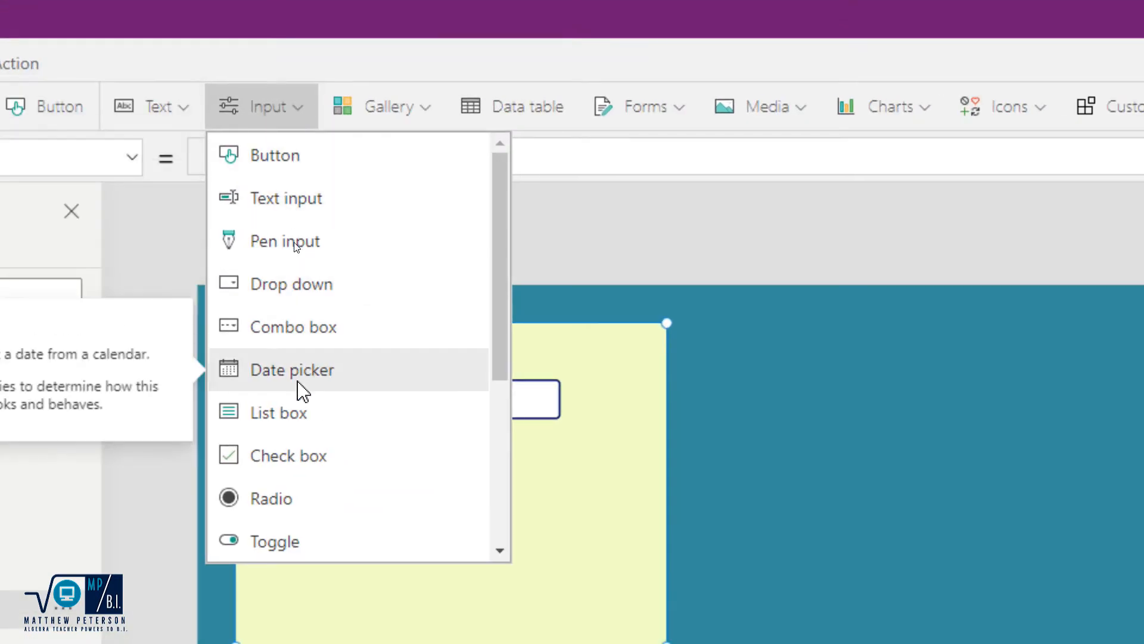
click(300, 372)
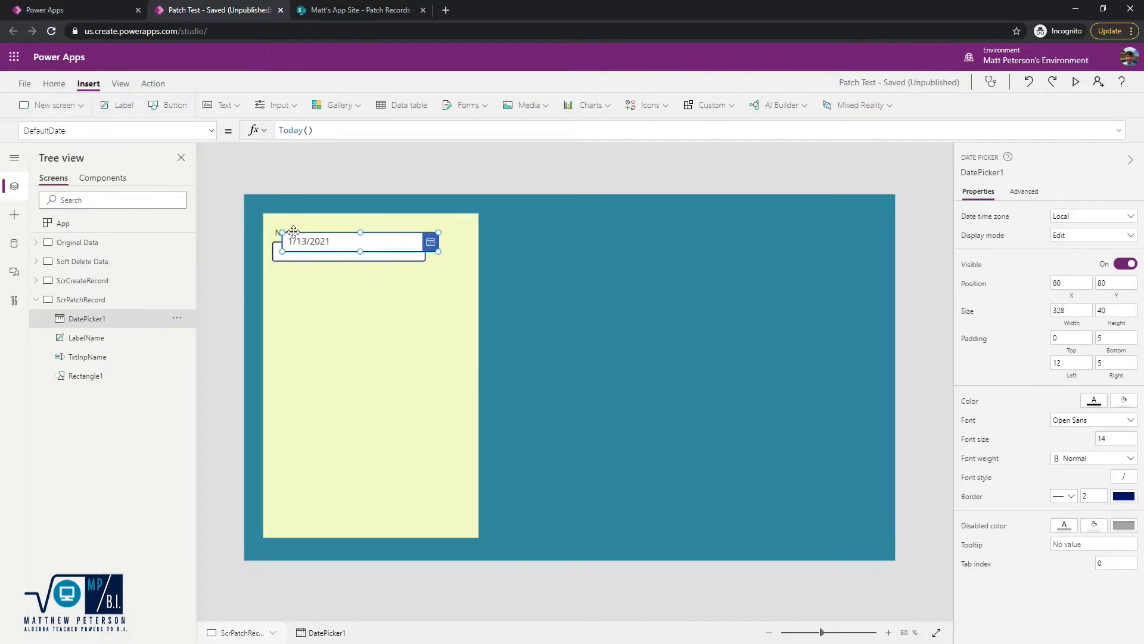
drag(336, 238, 331, 312)
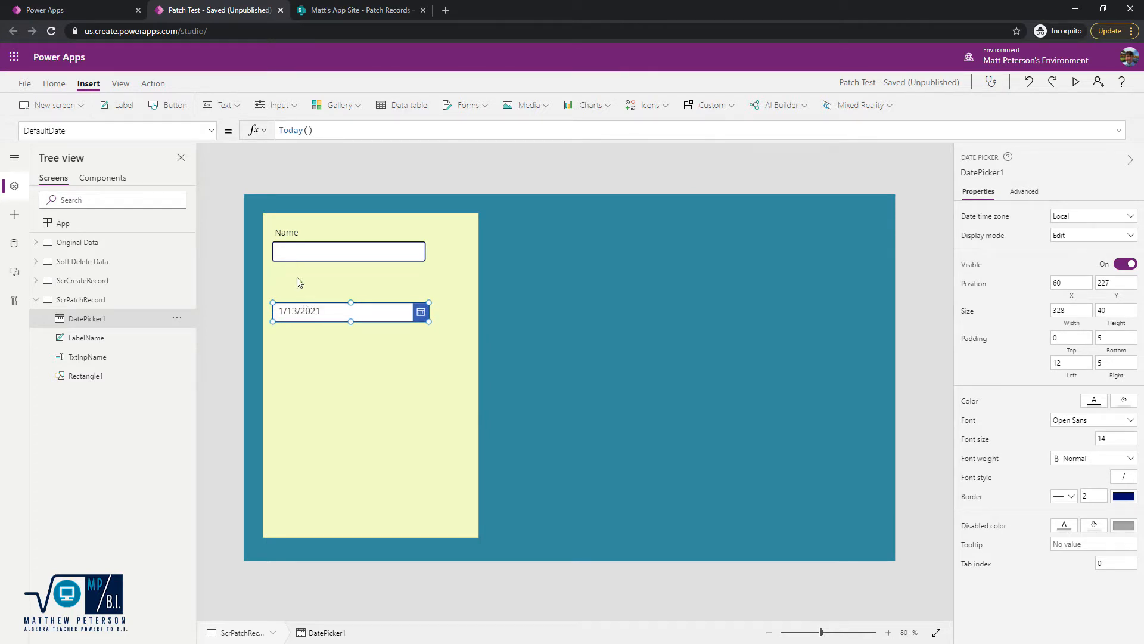
Duplicate LabelName and place the copy directly above the date picker at about X 60, Y 187
click(293, 235)
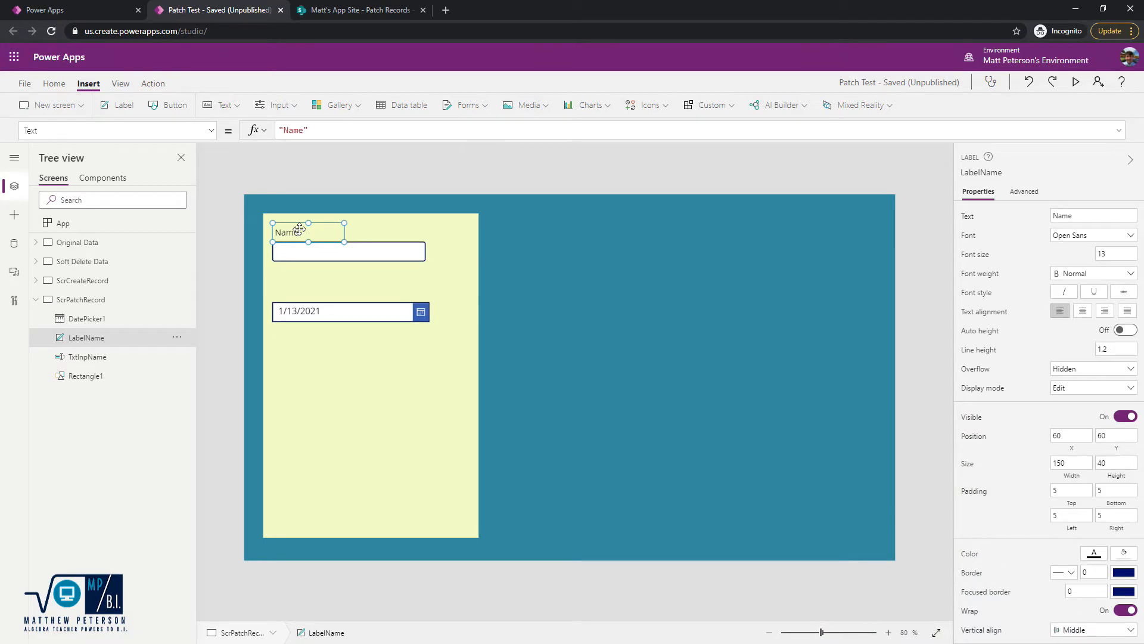
key(ctrl+v)
drag(296, 233, 287, 284)
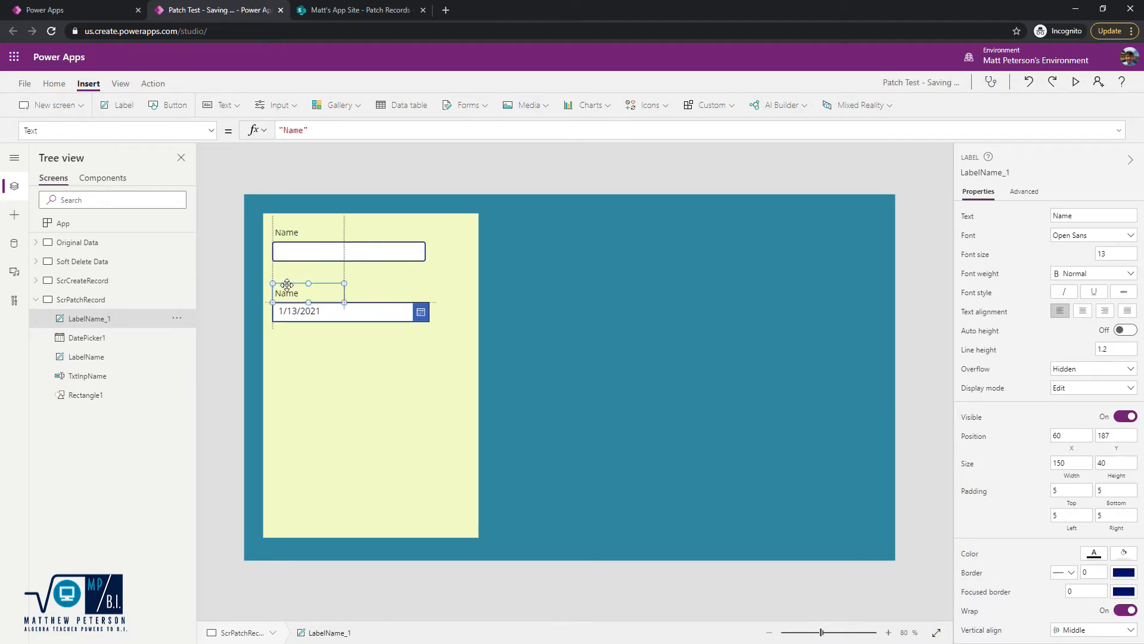
Rename the copied label as LabelDate and set its text to "Date"
right_click(89, 322)
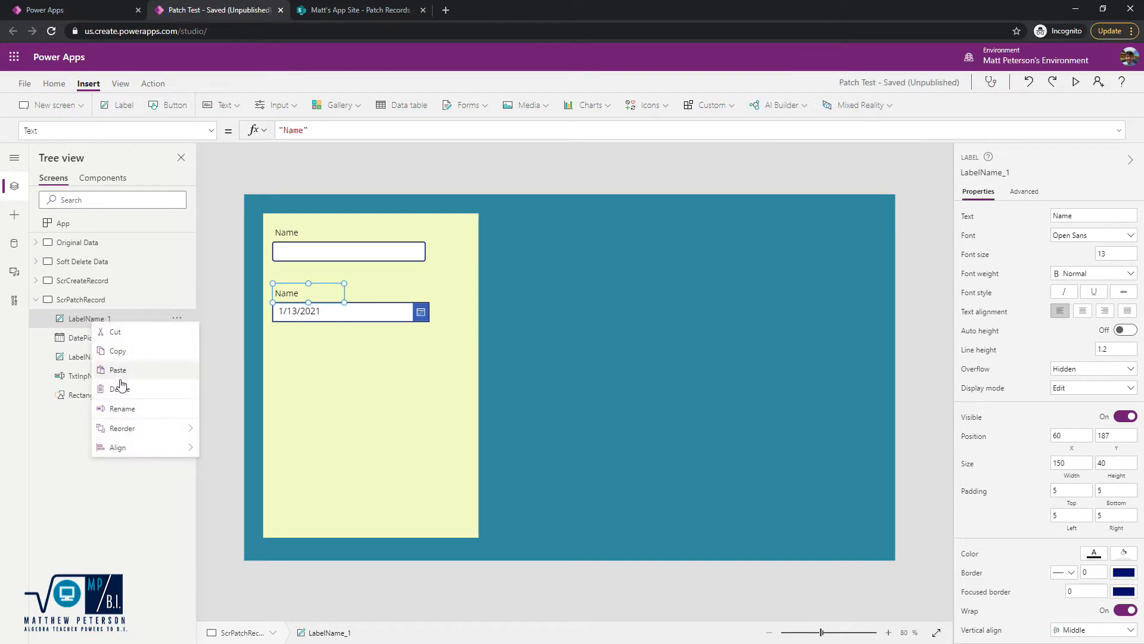
click(132, 411)
text(Label)
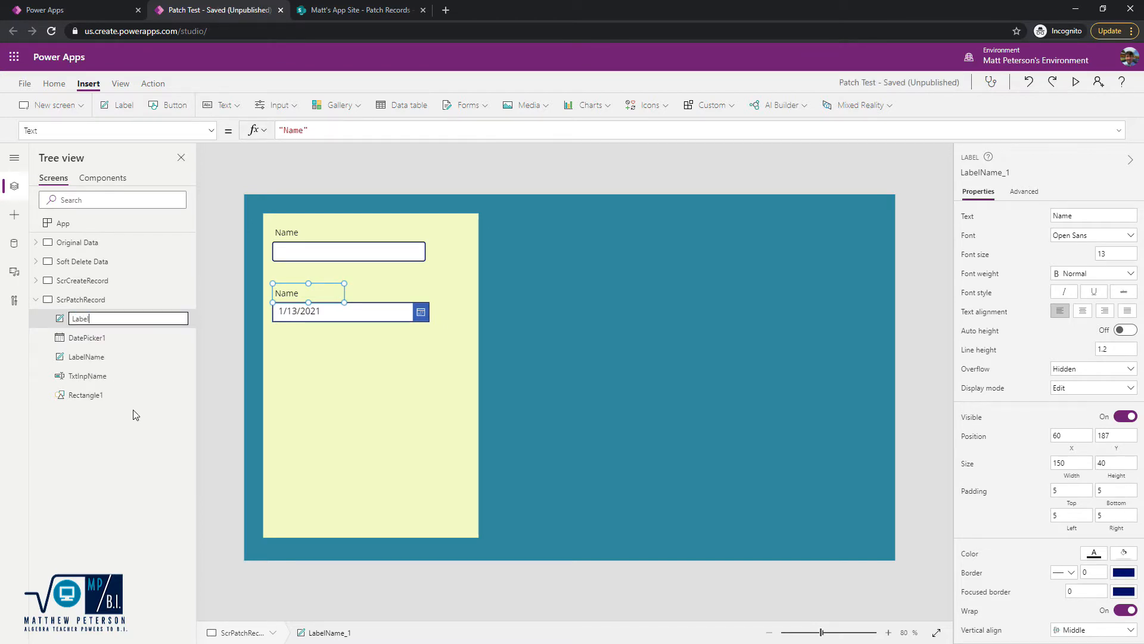
text(Date)
key(Return)
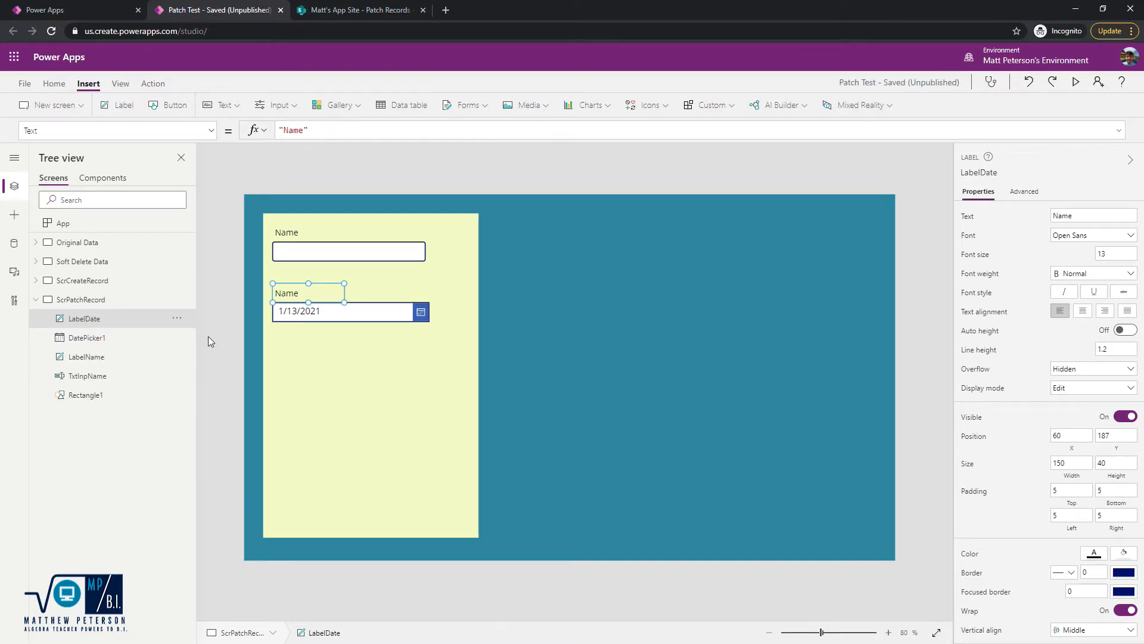
double_click(301, 131)
text(Date)
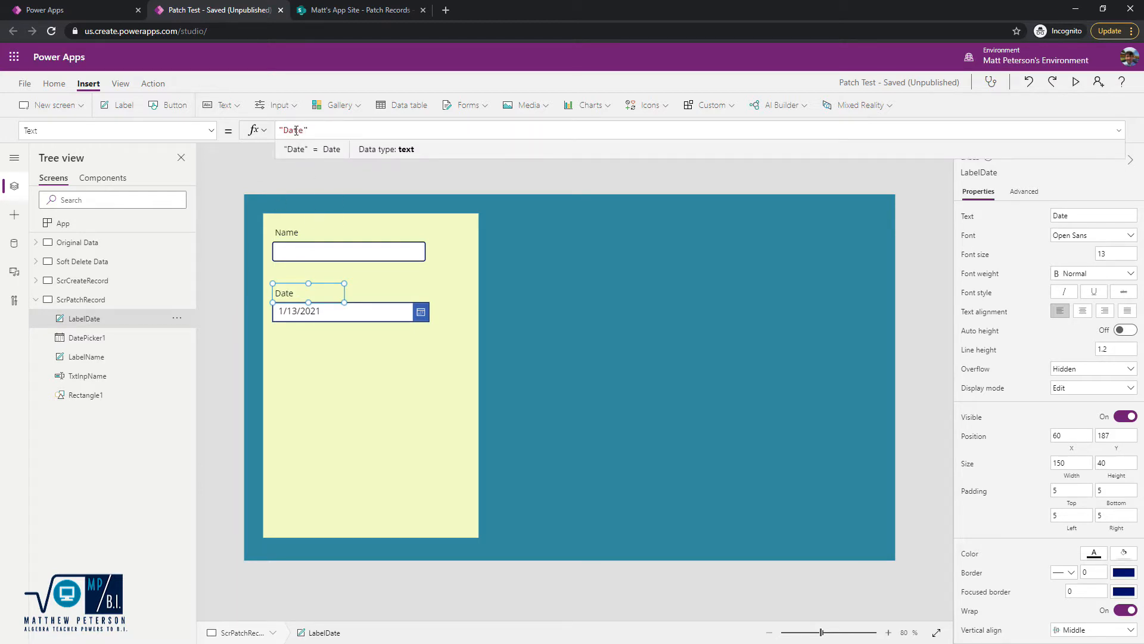
Move the sand-colored background rectangle to about X 24, Y 44
click(384, 360)
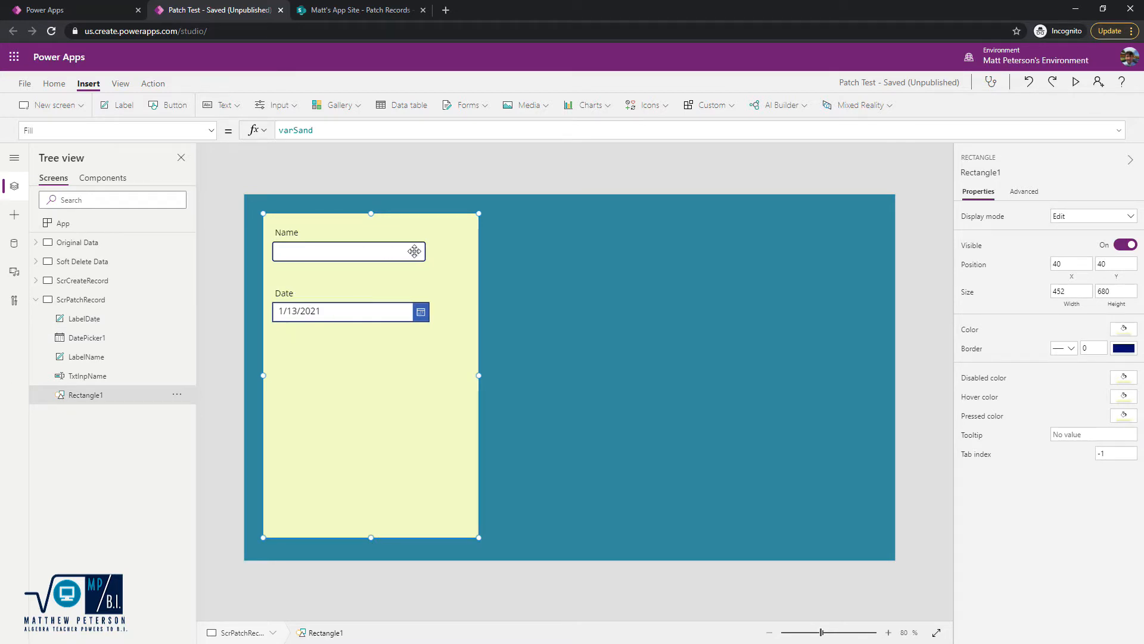
mouse_move(392, 253)
mouse_down()
mouse_move(542, 273)
mouse_move(381, 242)
mouse_move(365, 250)
mouse_move(383, 253)
mouse_up()
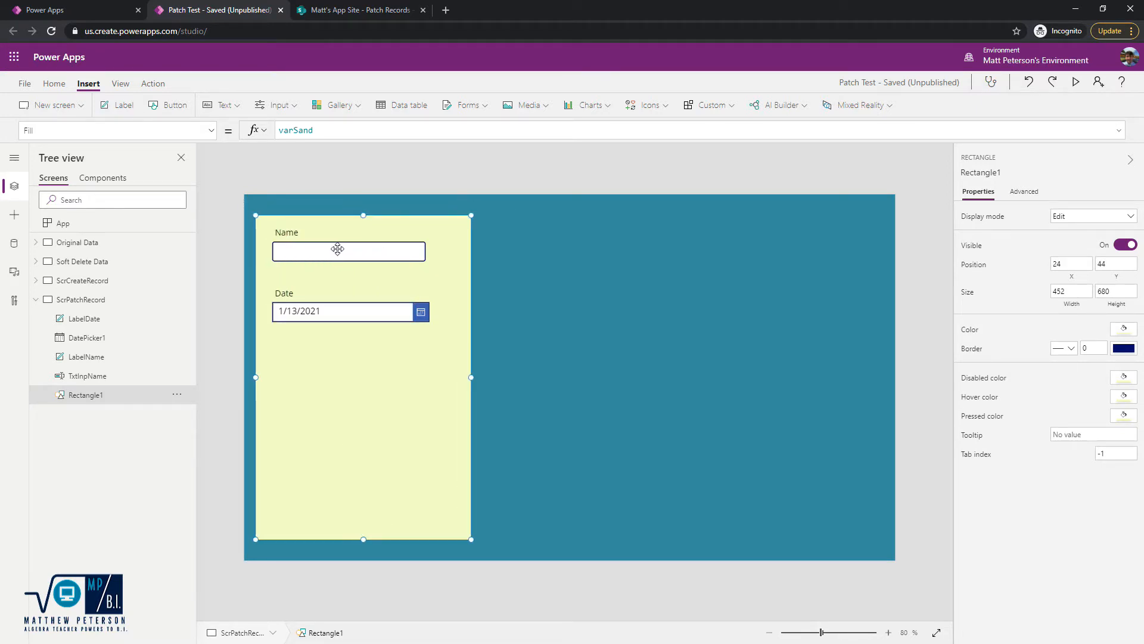
click(538, 263)
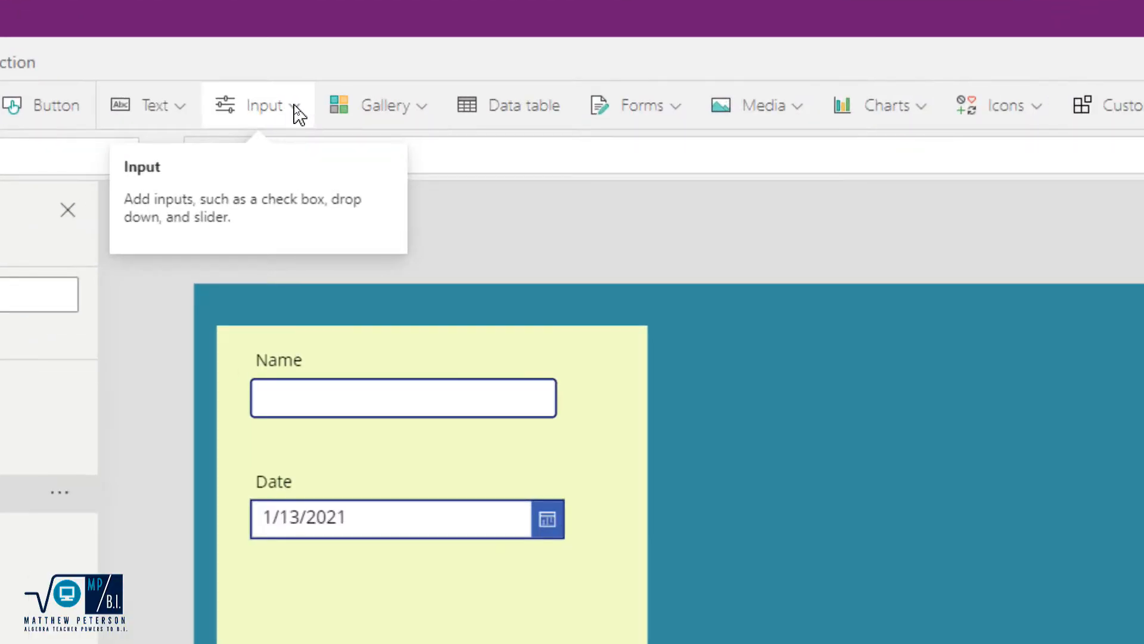
Insert a drop down and position it below the date picker at about X 60, Y 364
click(296, 108)
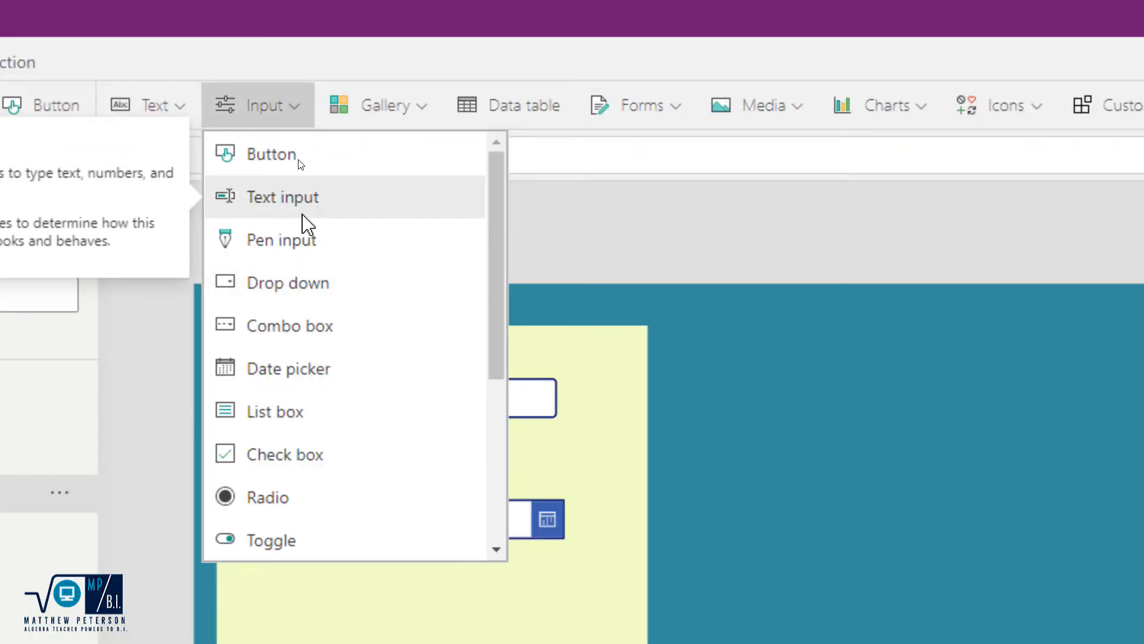
click(309, 283)
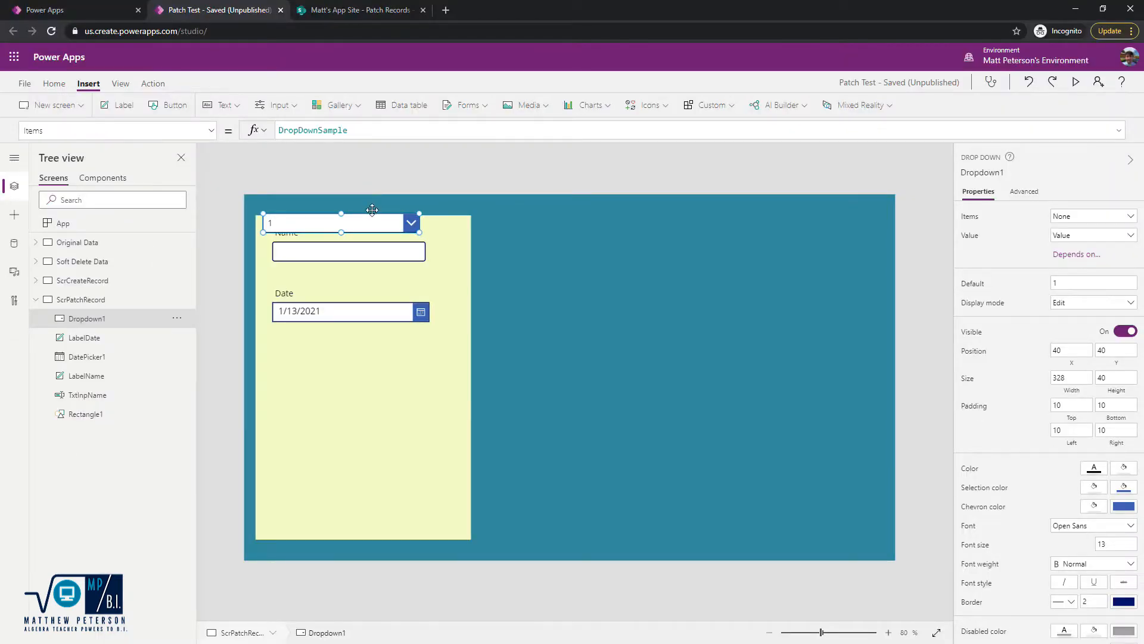
drag(370, 221, 377, 374)
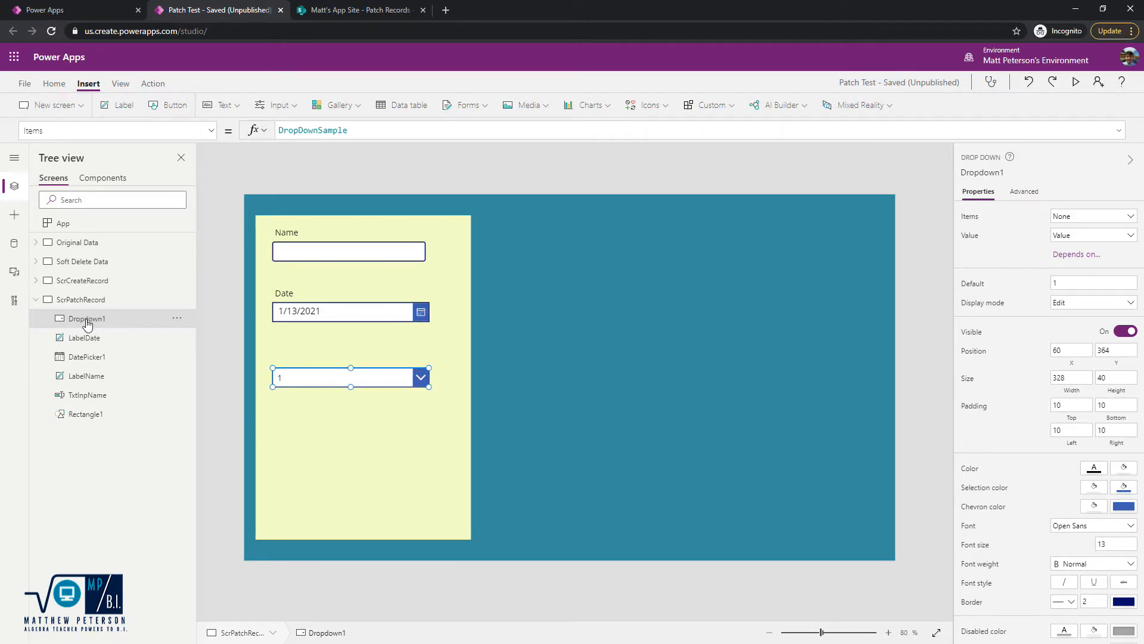
Rename the drop down control as DrpDwnCatDog and keep it selected
right_click(87, 323)
click(128, 410)
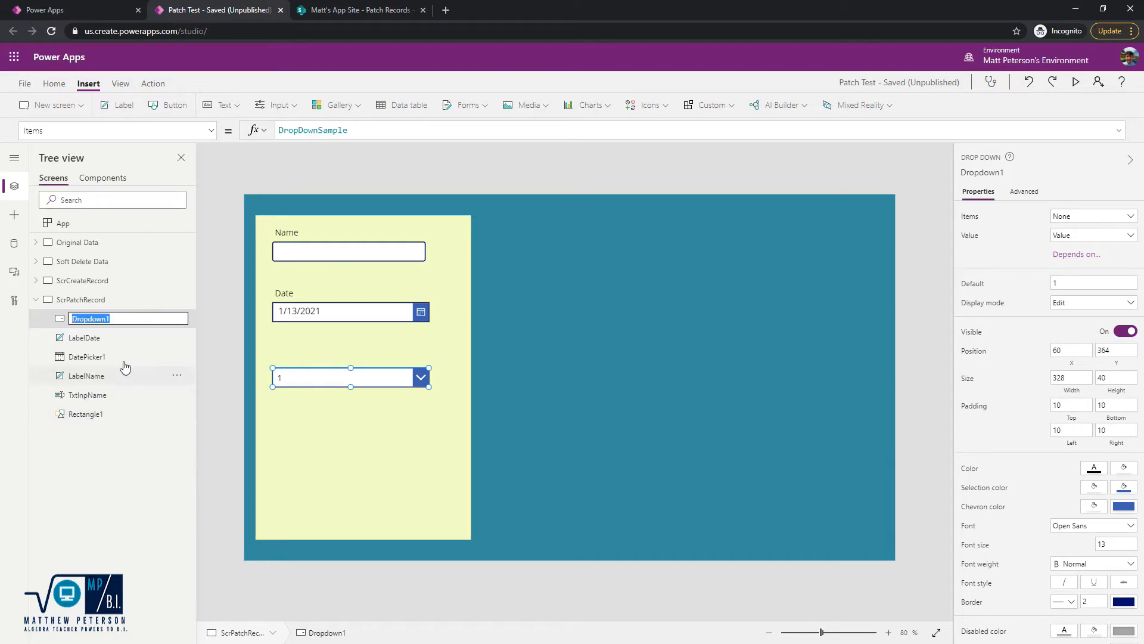
text(D)
text(rpDwnC)
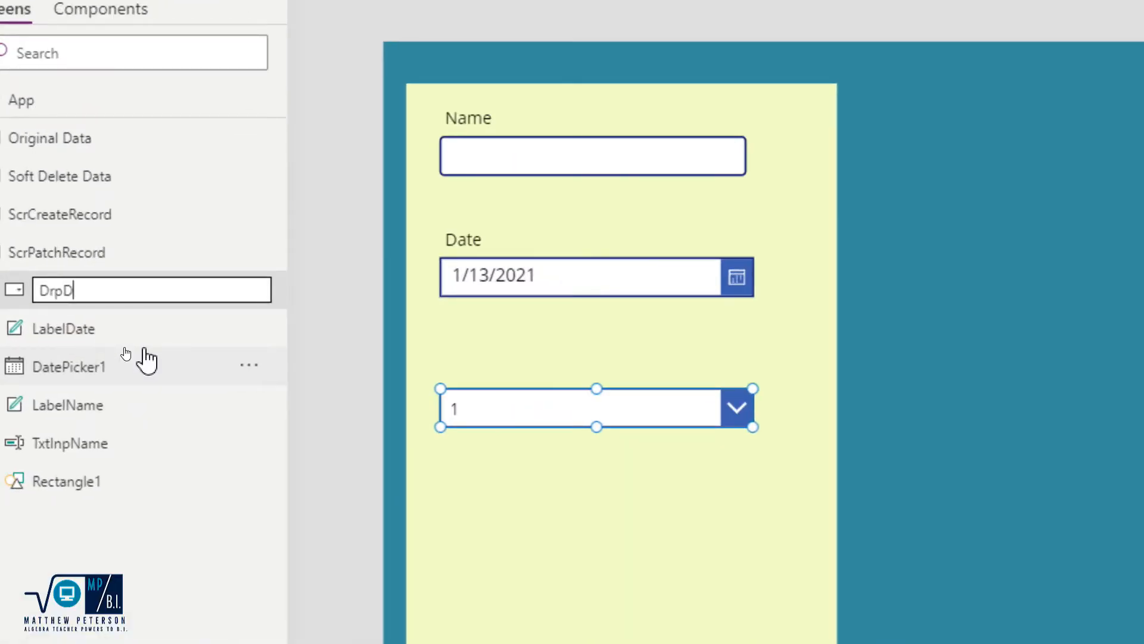
text(atDog)
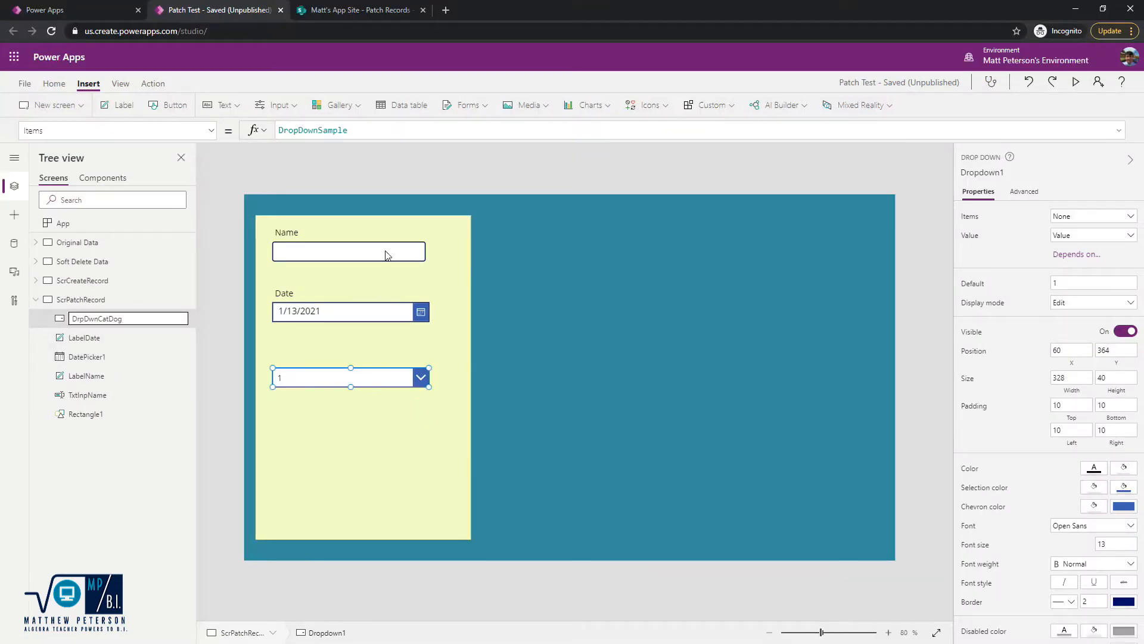
click(314, 375)
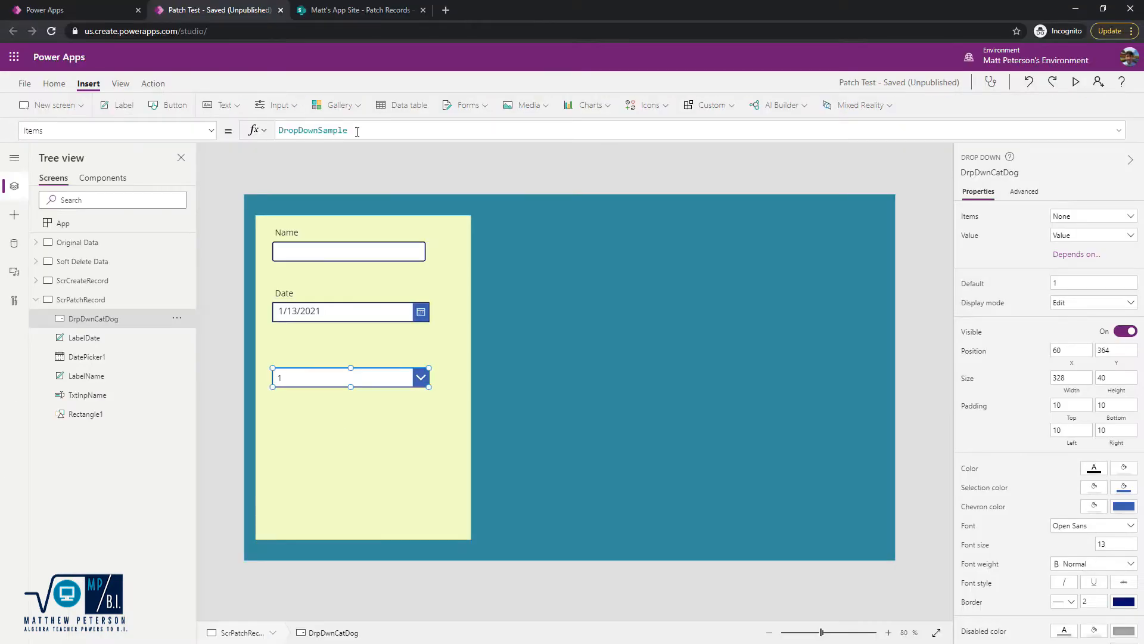
Switch to the SharePoint Patch Records list to examine the Cat or Dog column, and return to the Power Apps editor
click(366, 9)
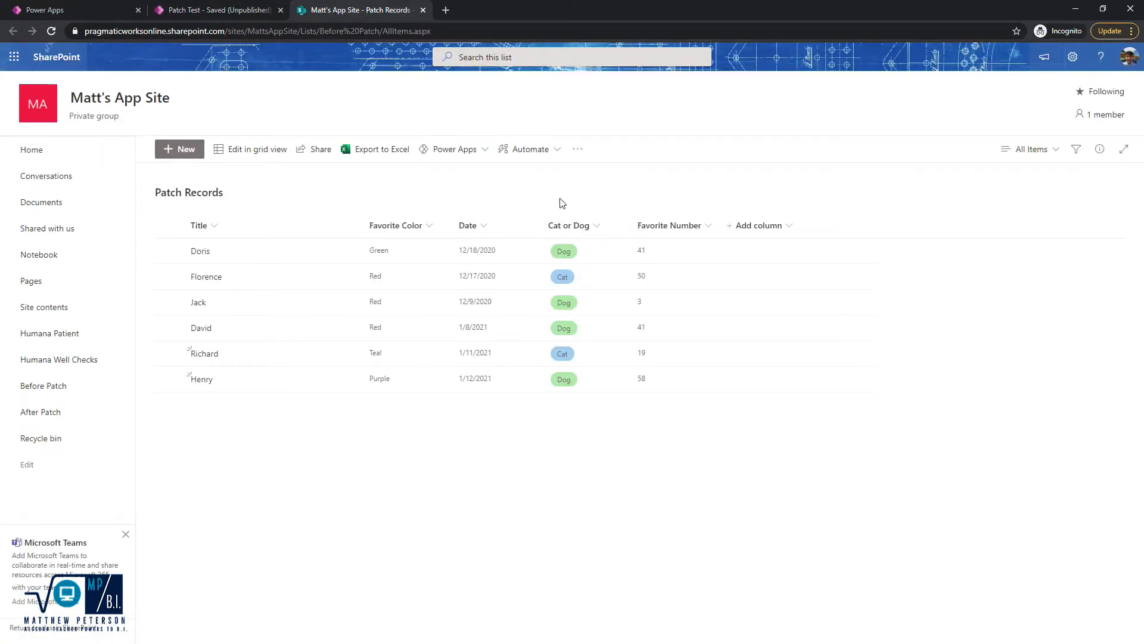
drag(530, 211, 608, 409)
click(258, 9)
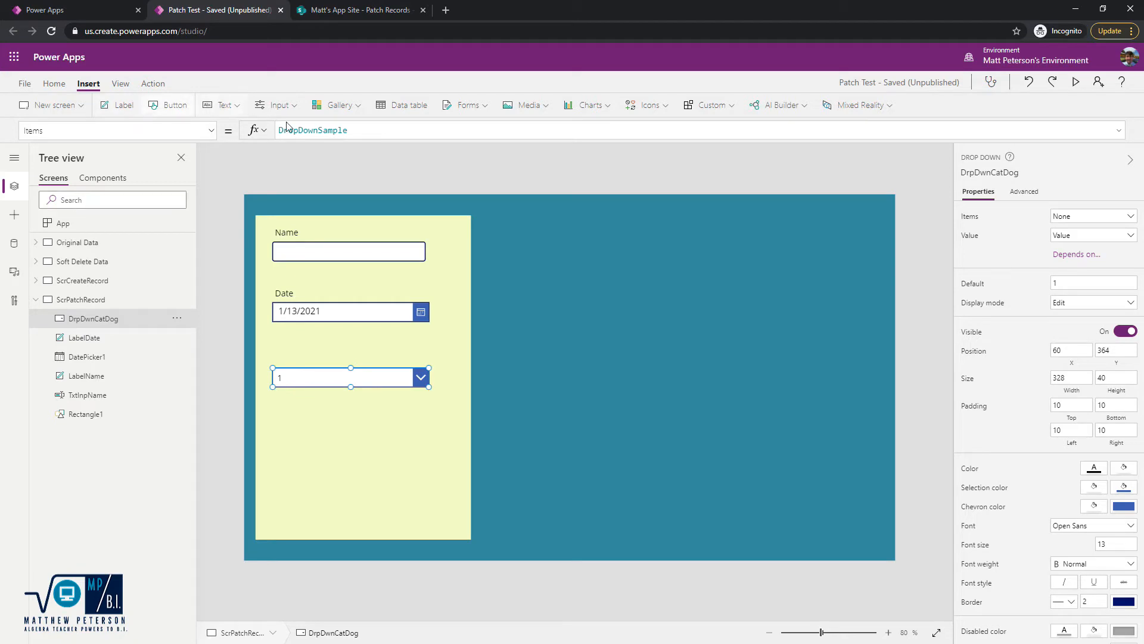
Replace the sample items of the DrpDwnCatDog drop down with the 'Patch Records' data source
click(374, 129)
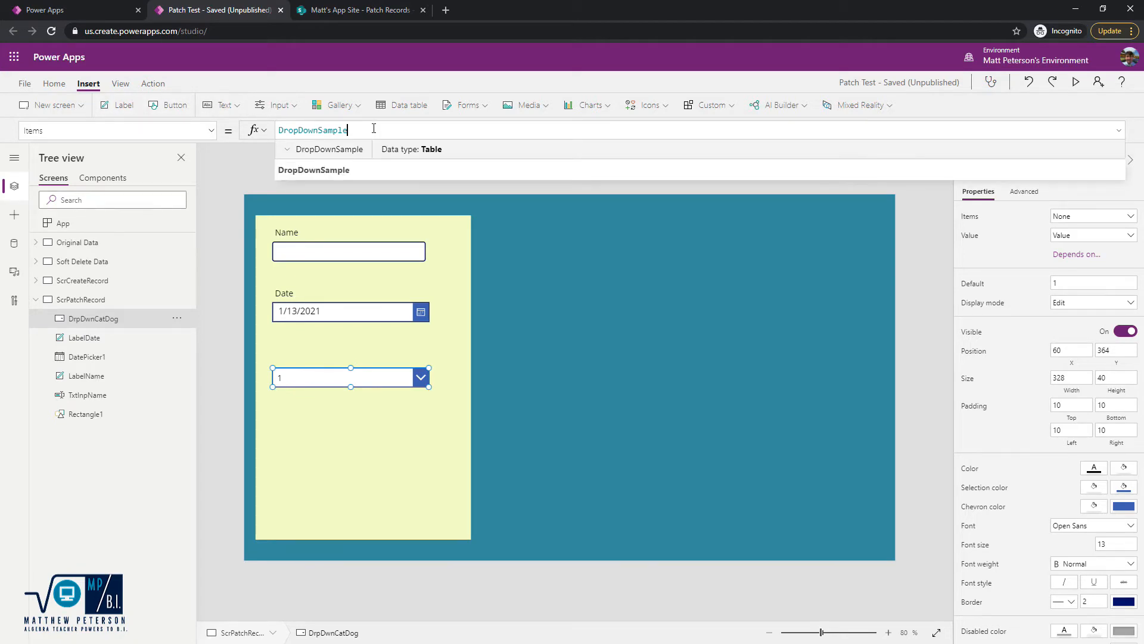
drag(374, 129, 277, 130)
key(BackSpace)
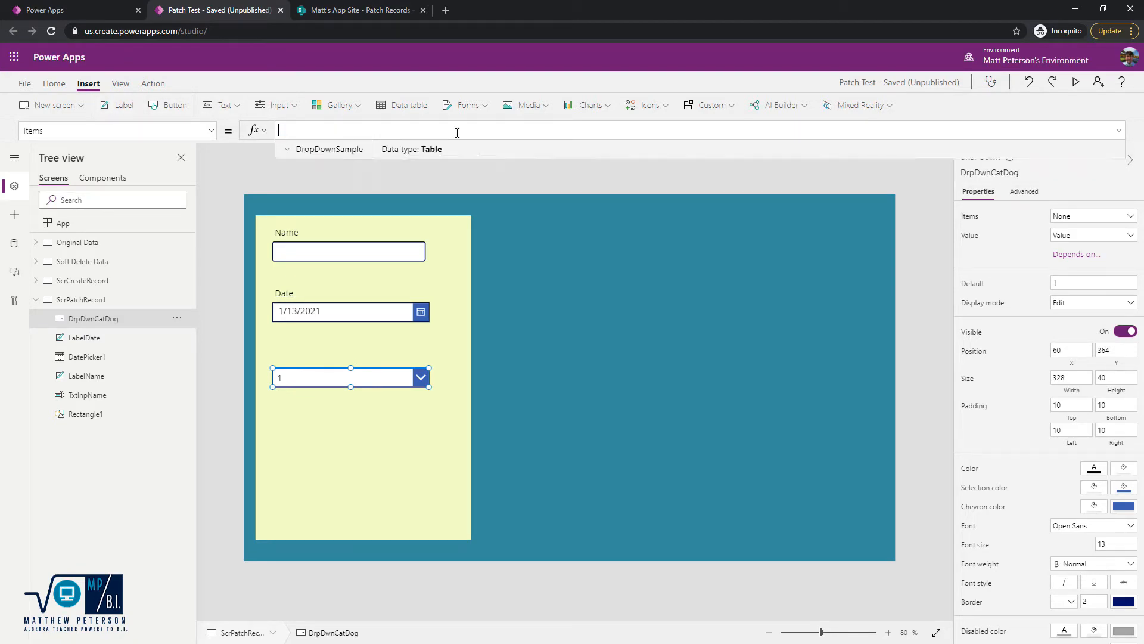
text(pat)
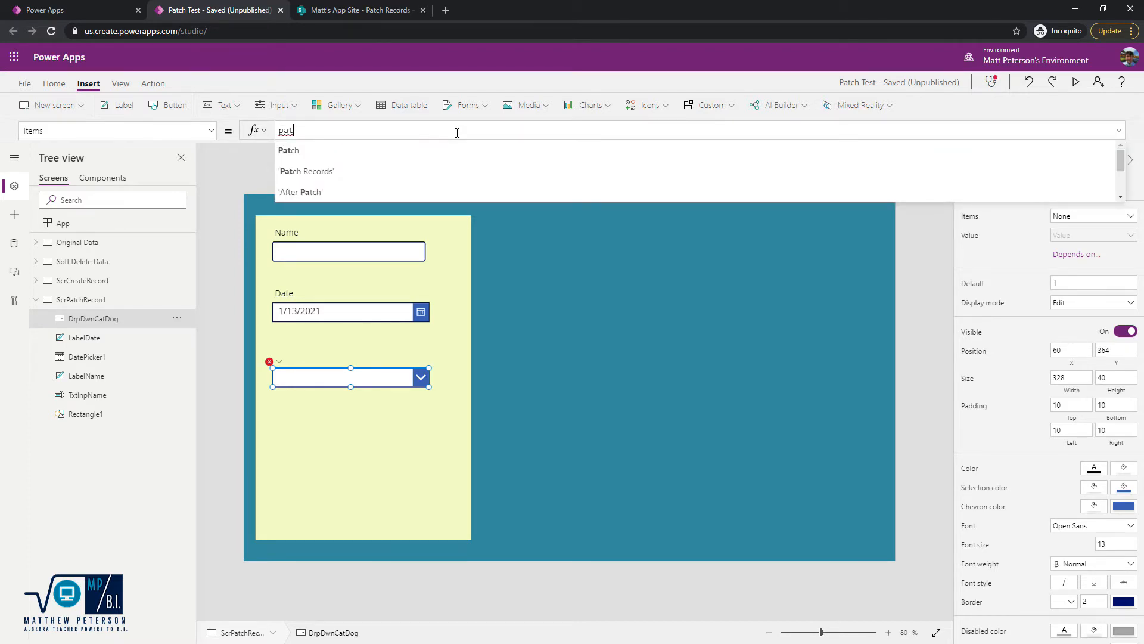
key(Down)
key(Tab)
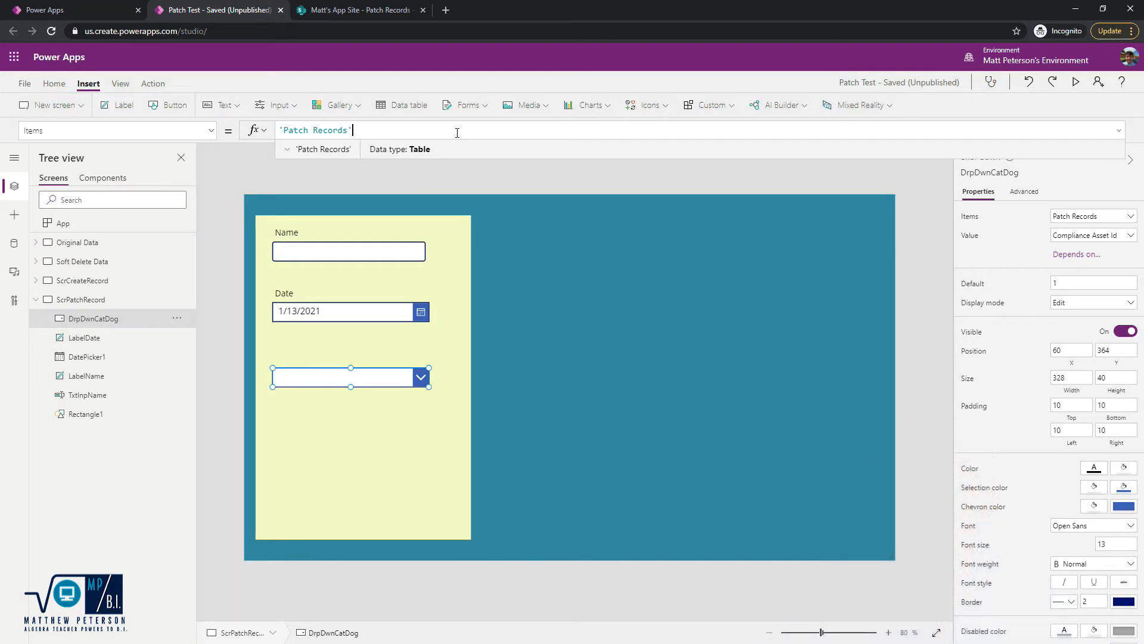
Extend the drop down's Items formula to Distinct('Patch Records','Cat or Dog'.Value)
click(284, 130)
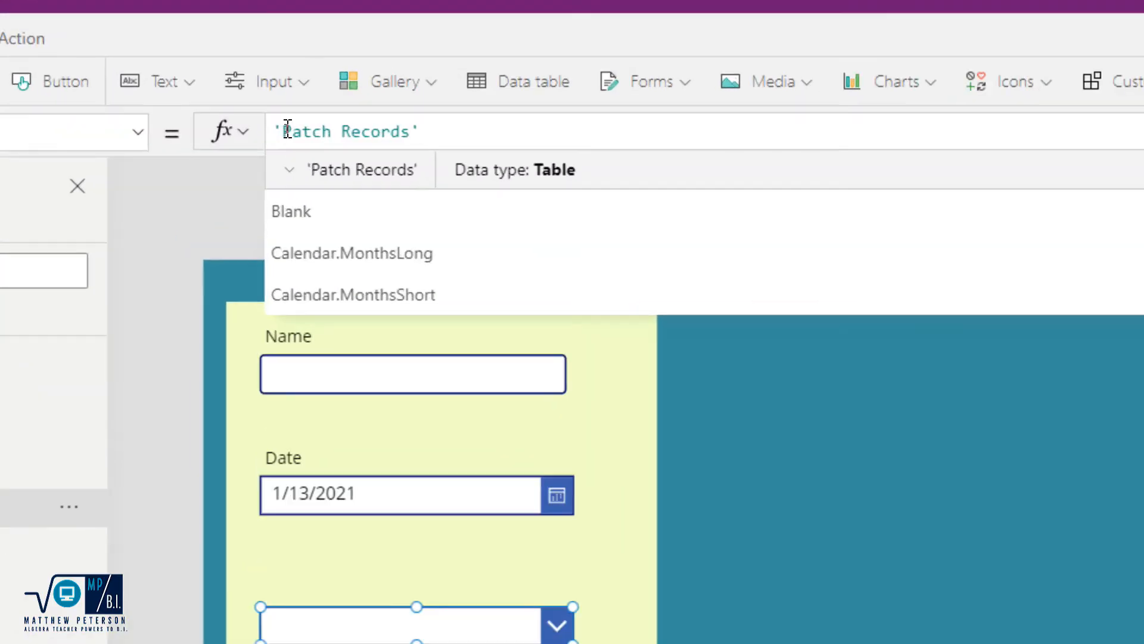
text(dist)
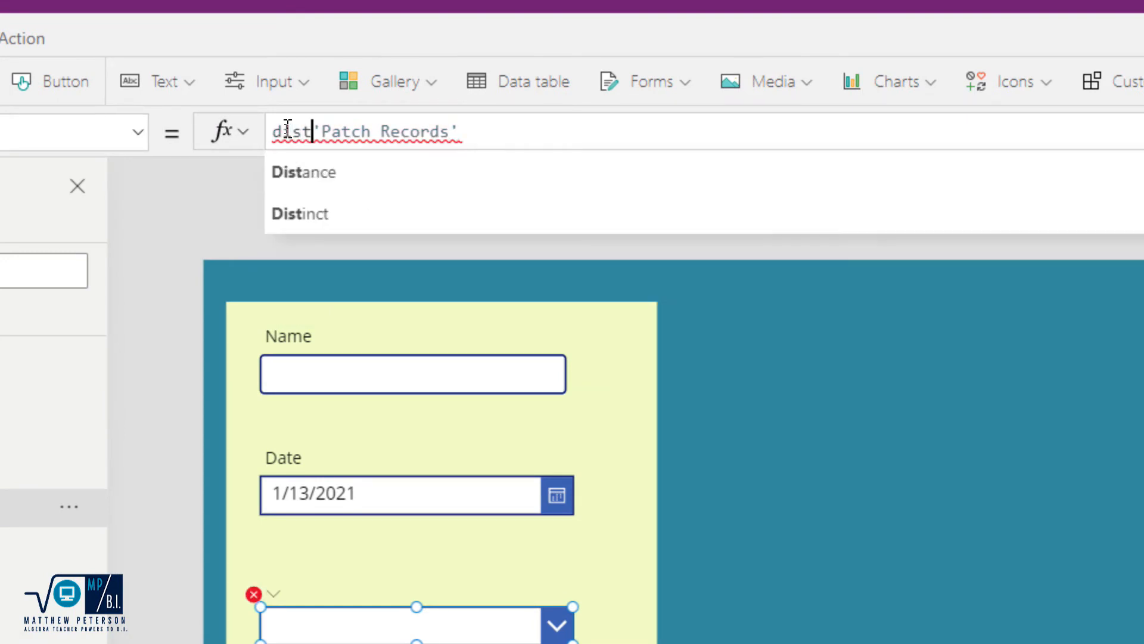
key(Down)
key(Tab)
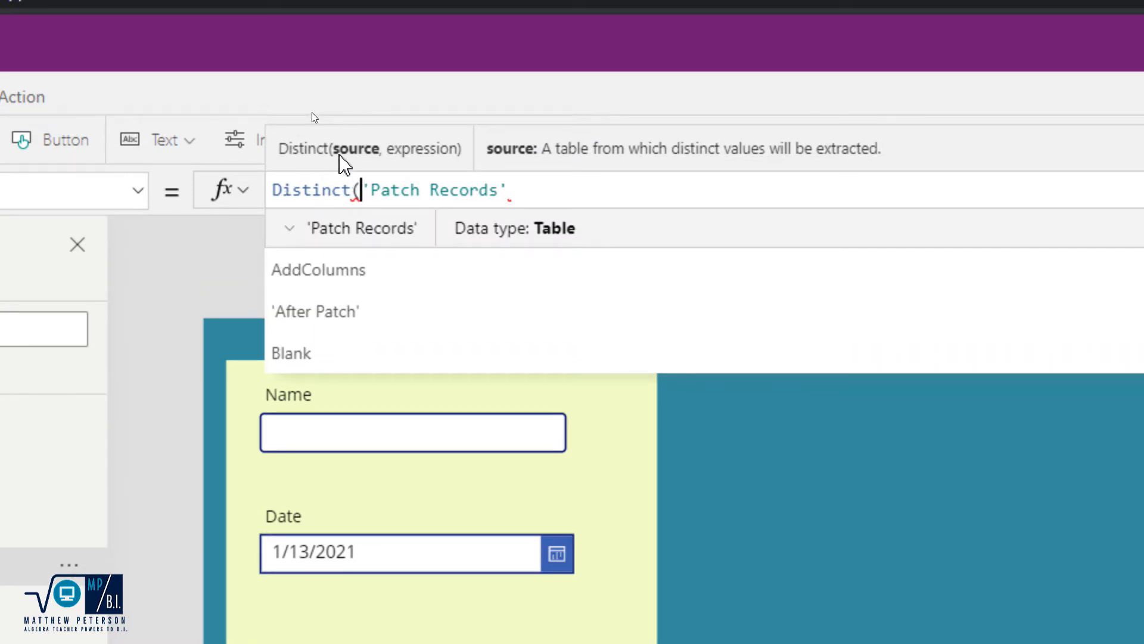
click(524, 192)
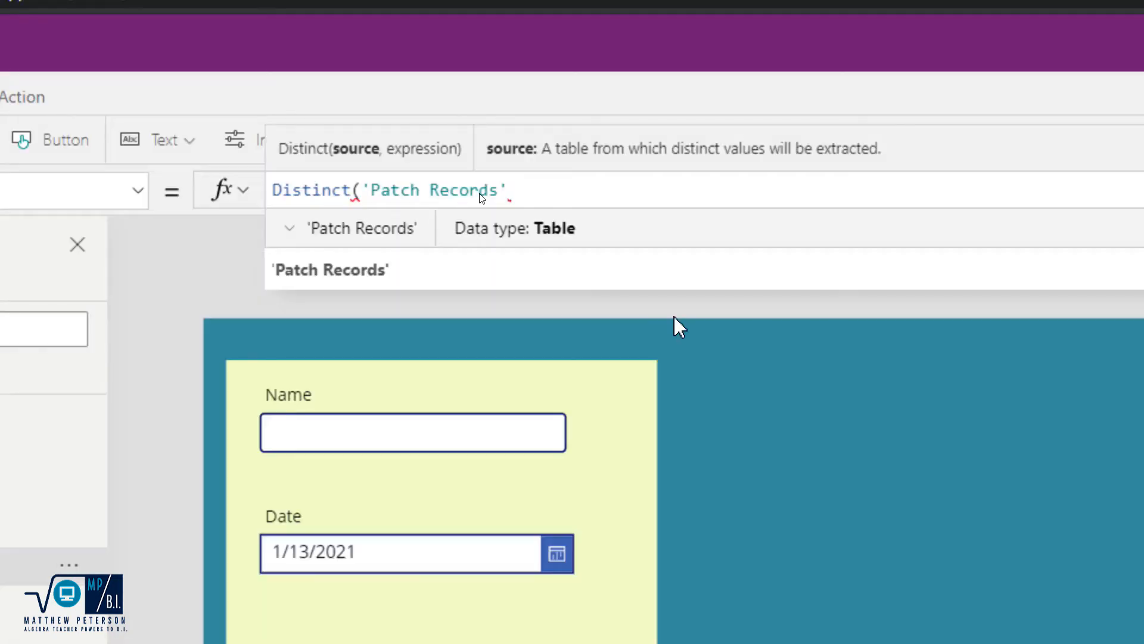
text(,)
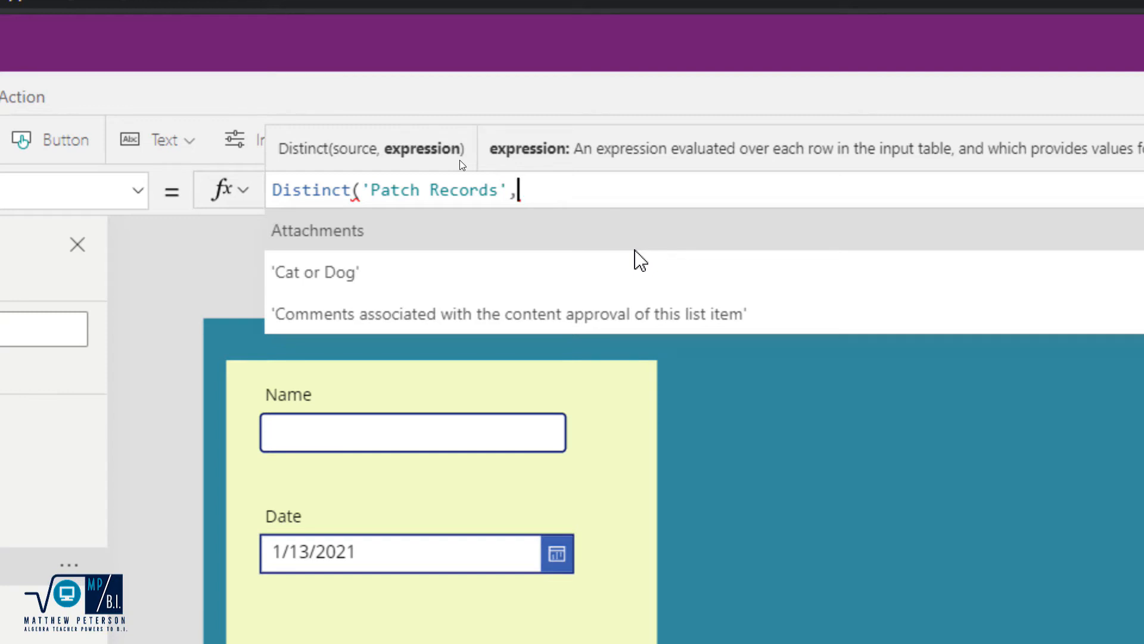
key(Down)
key(Tab)
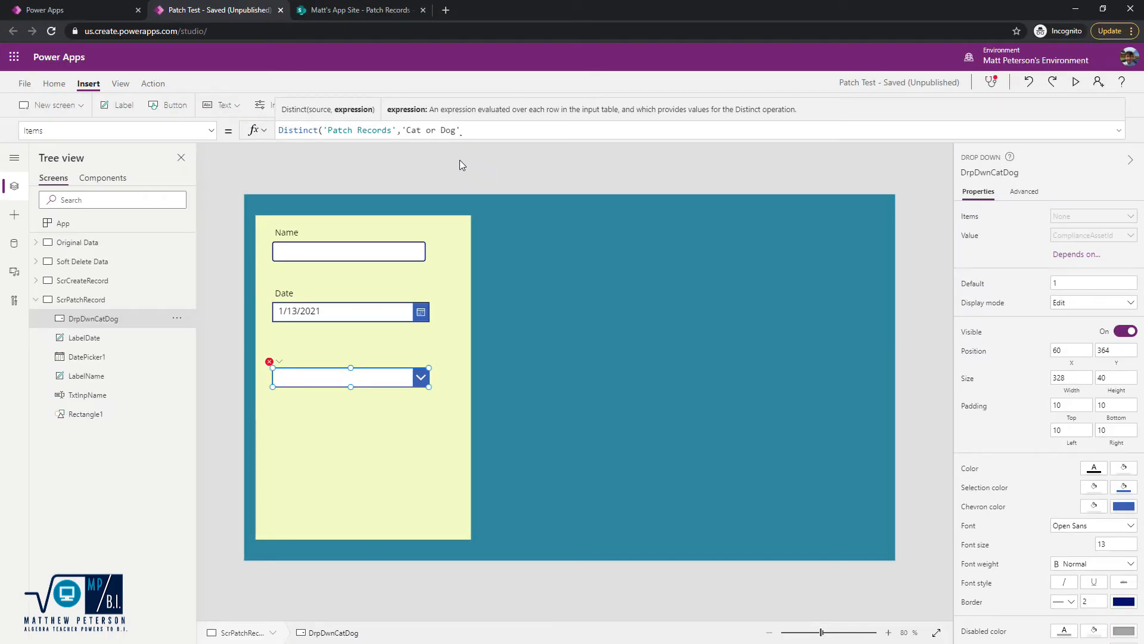
text(.Value))
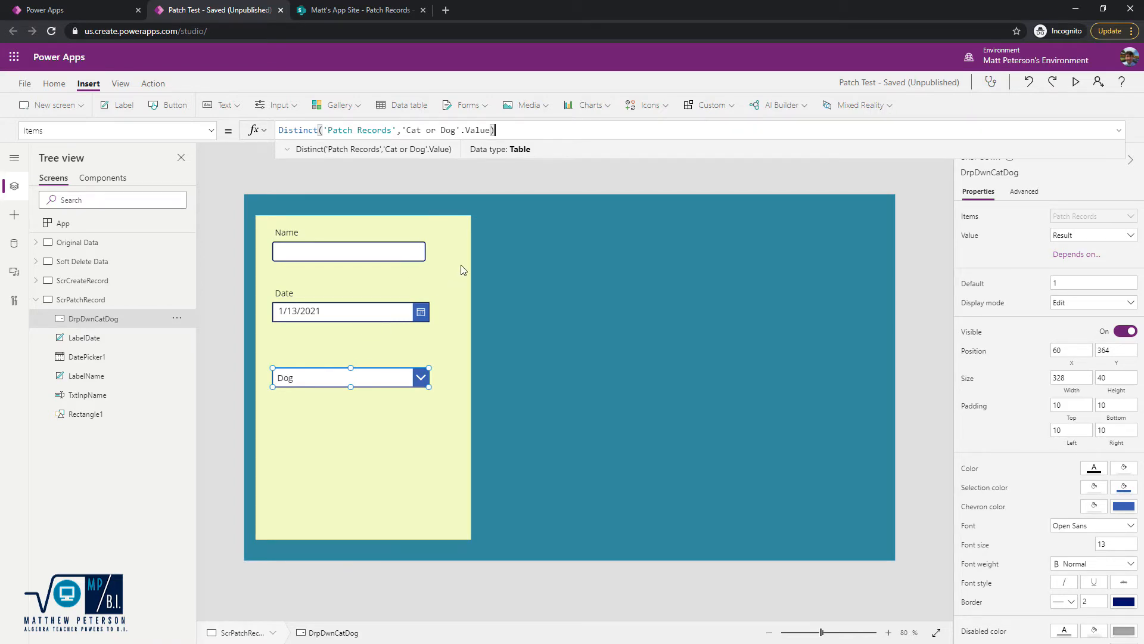
key(Return)
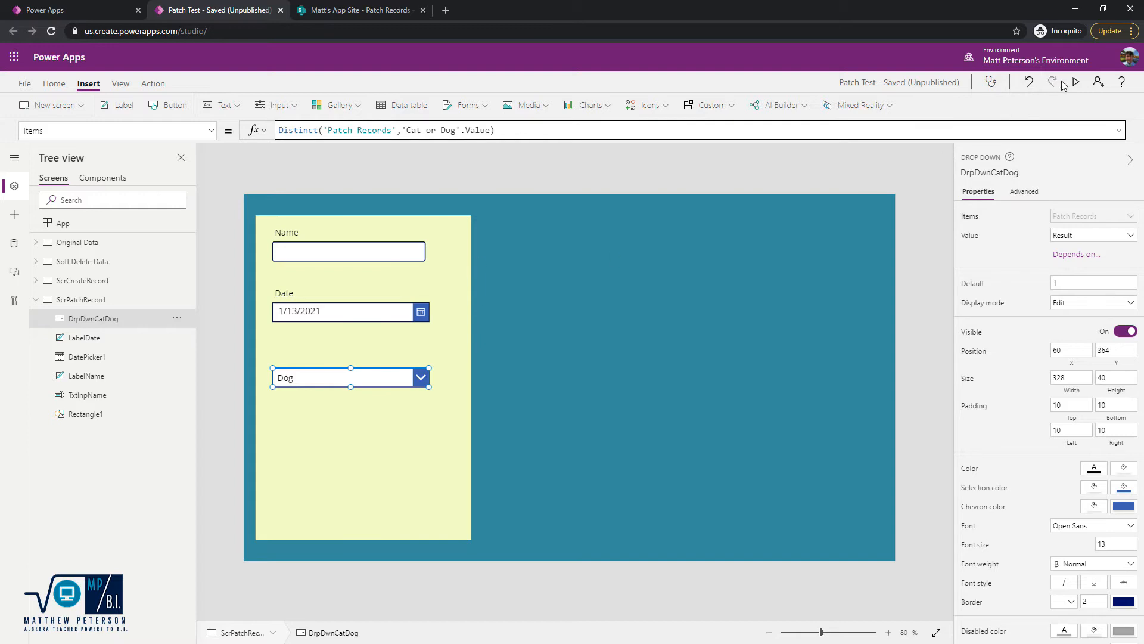
Preview the app to check the choices in the cat/dog drop down, then return to the editor and dismiss the tip permanently
click(1076, 82)
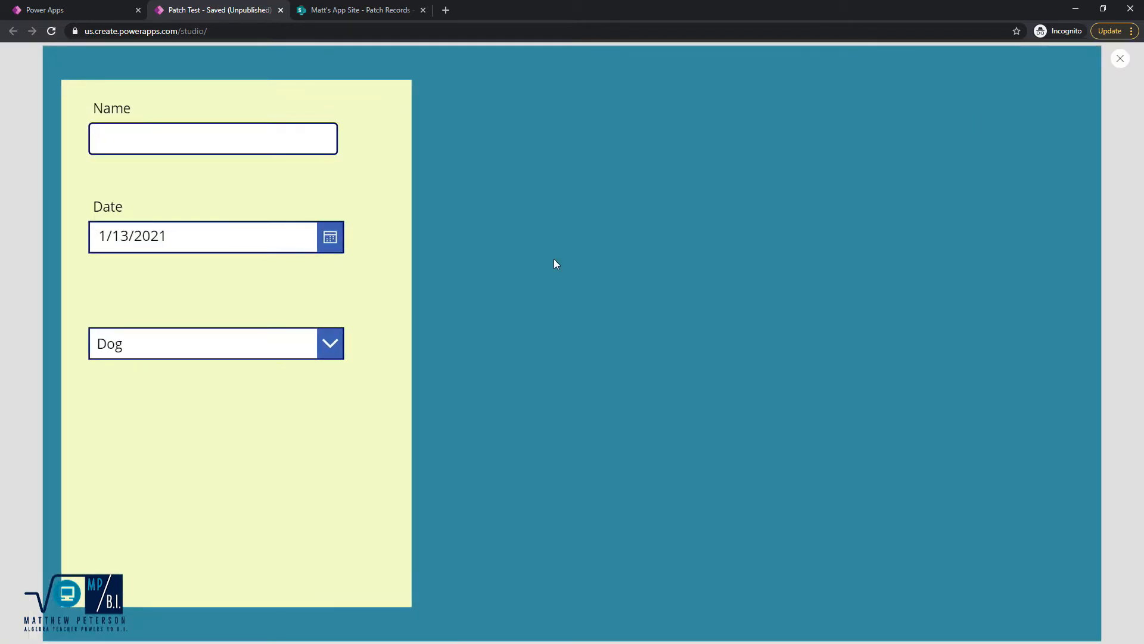
click(328, 349)
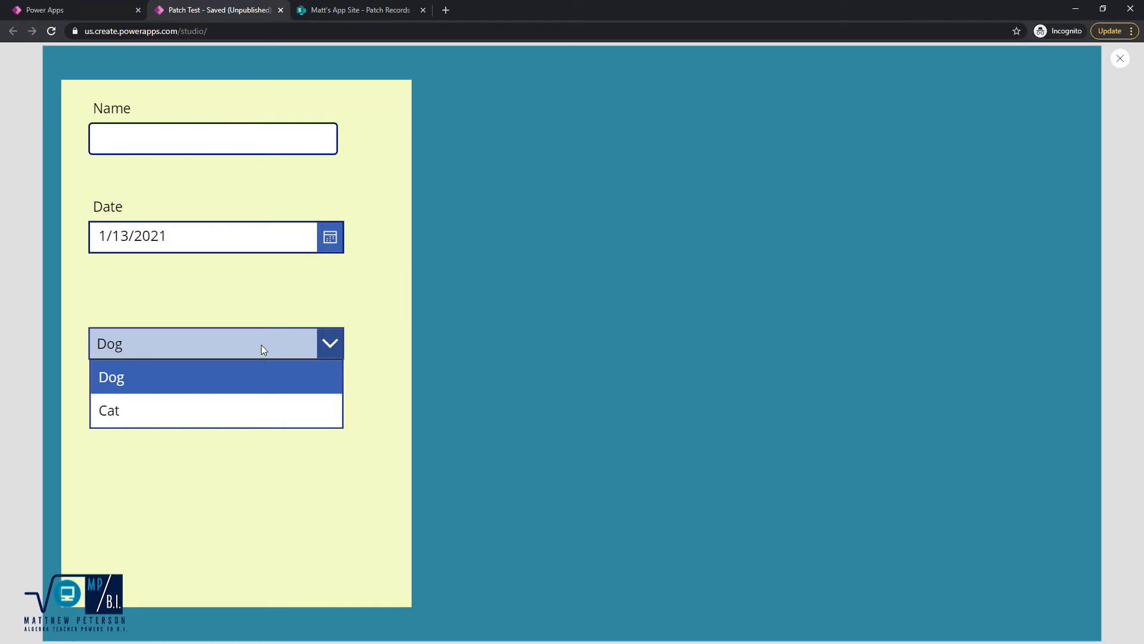
click(1118, 60)
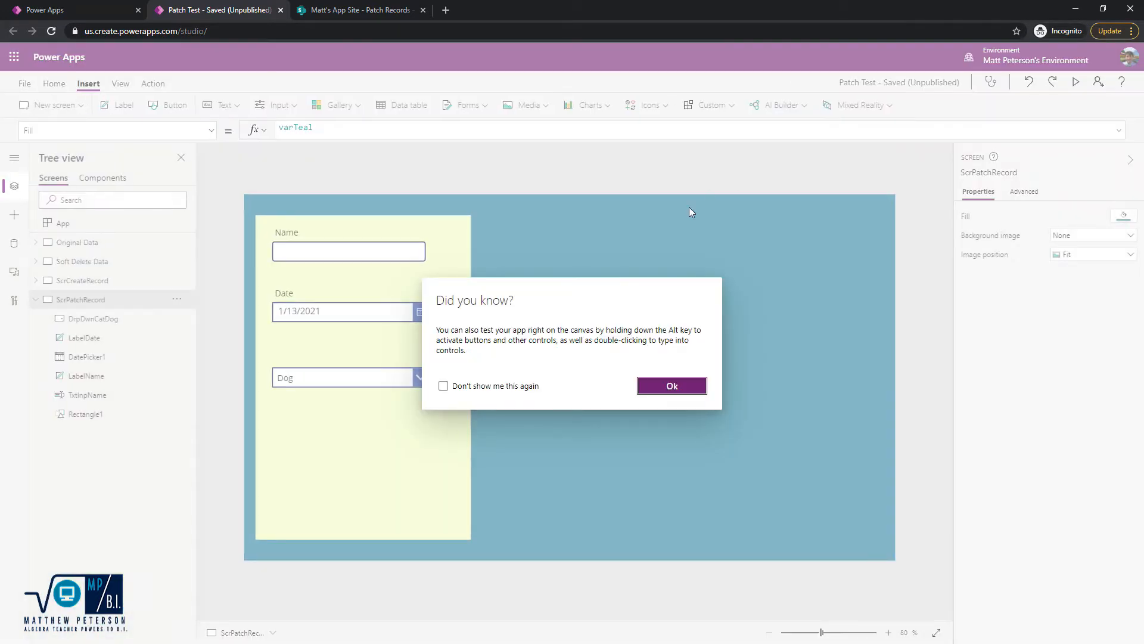
click(526, 386)
click(667, 386)
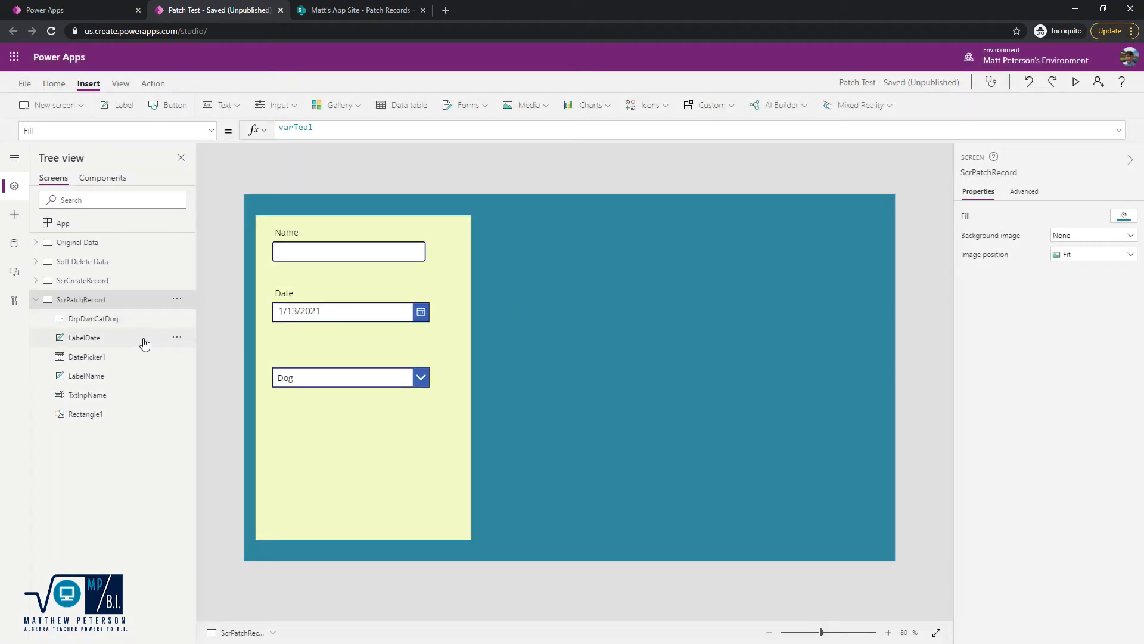
Duplicate the Date label and place the copy just above the cat/dog drop down at about X 60, Y 308
click(288, 293)
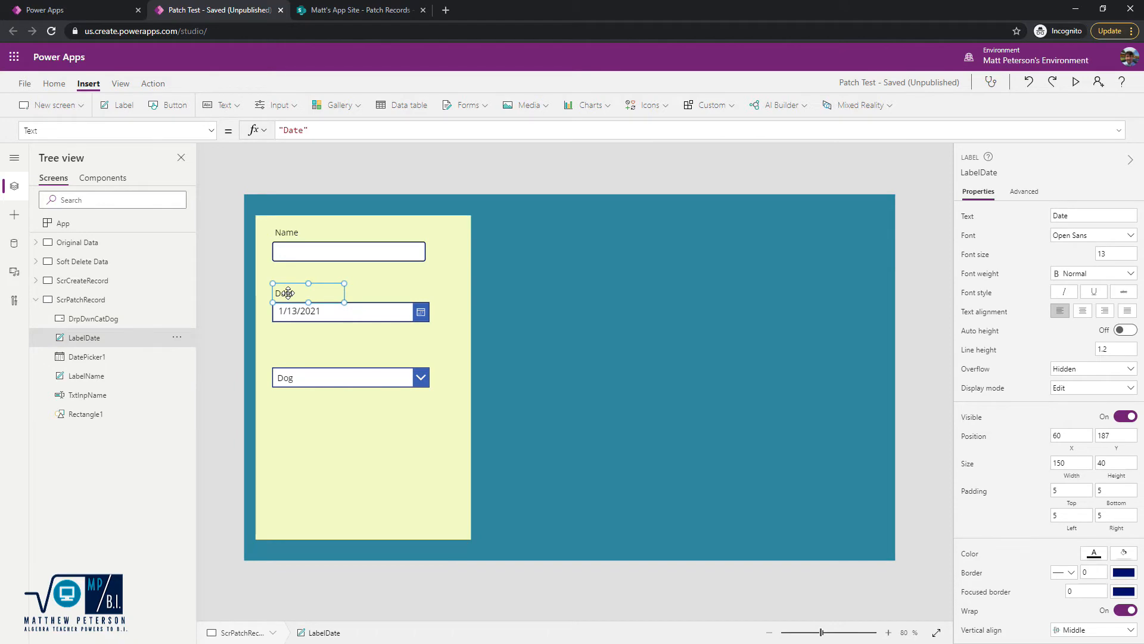
key(ctrl+c)
key(ctrl+v)
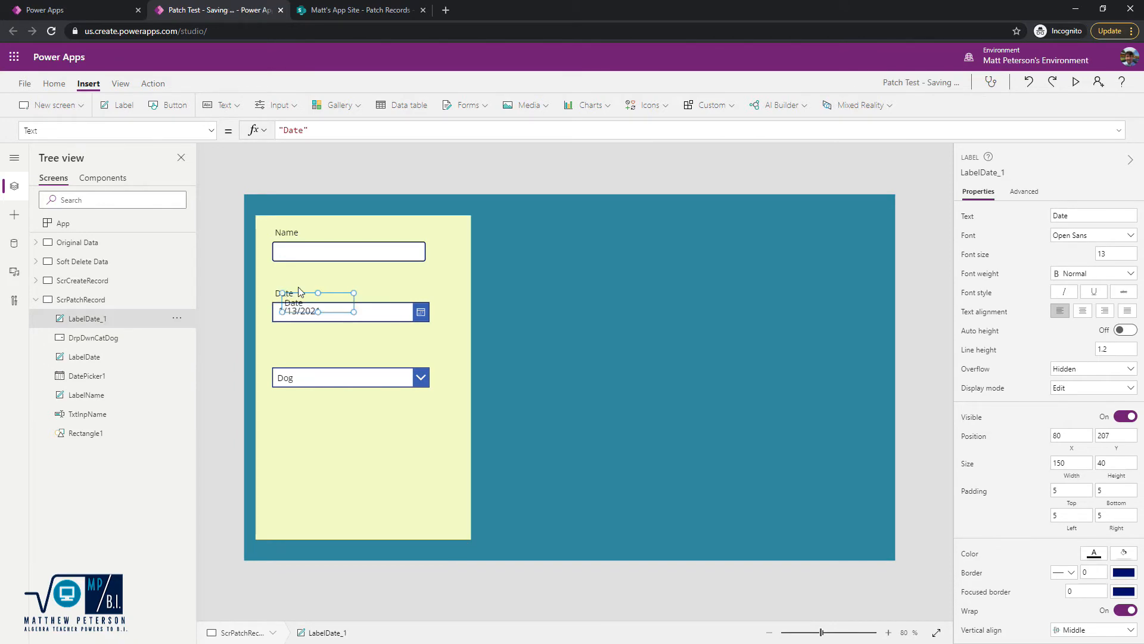
drag(322, 305, 314, 352)
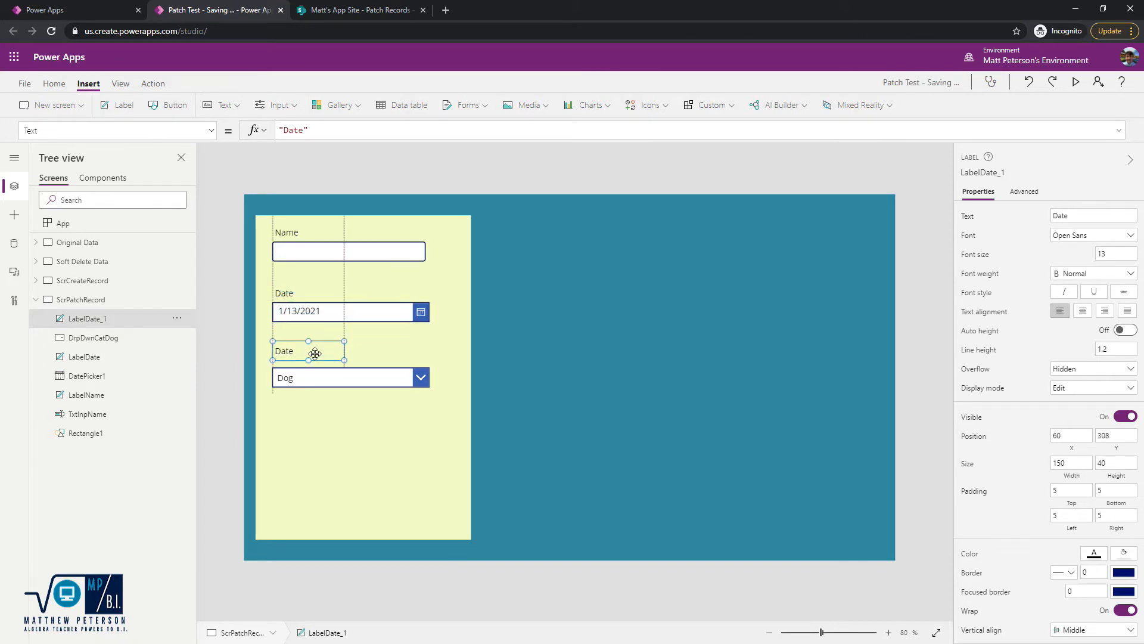
Rename the copied label above the drop down as LblCatDog
right_click(94, 322)
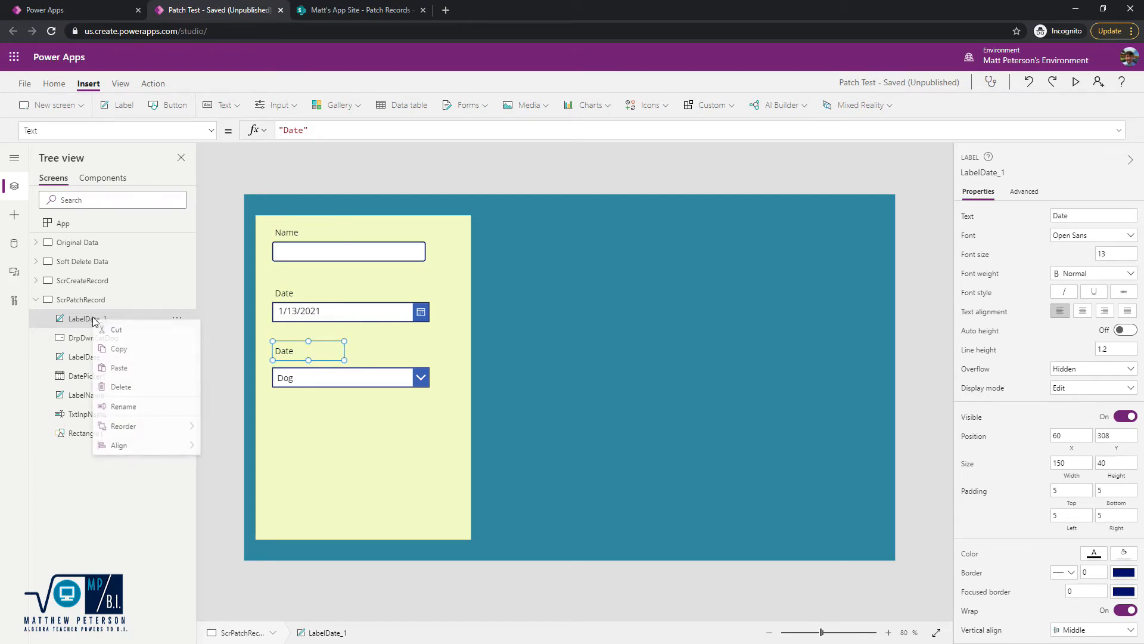
click(123, 408)
text(LblCatDog)
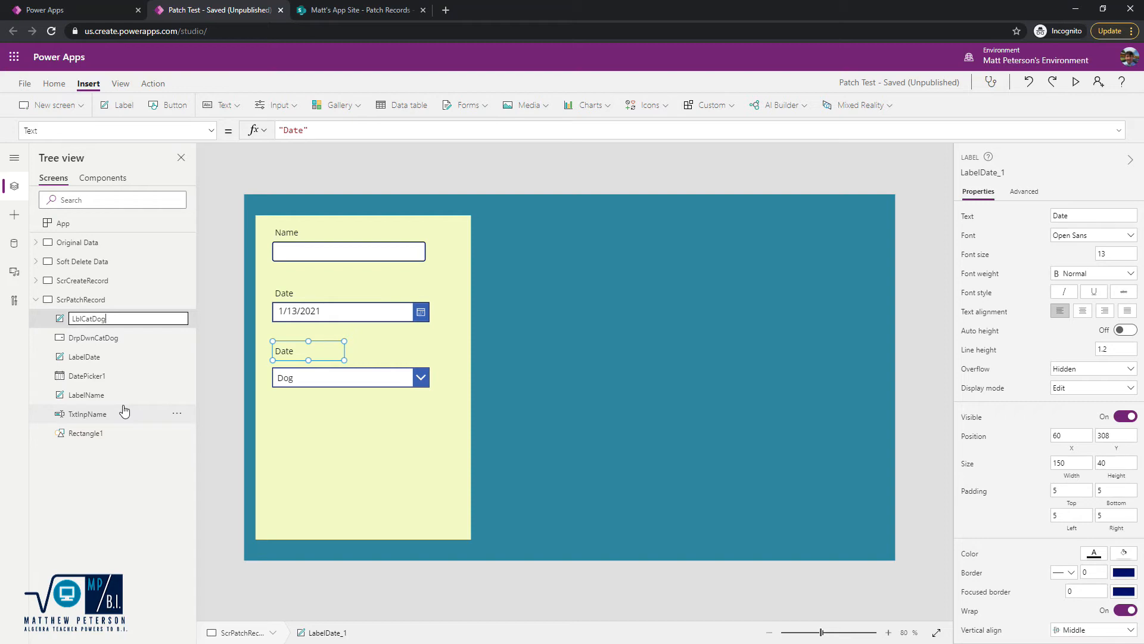
key(Return)
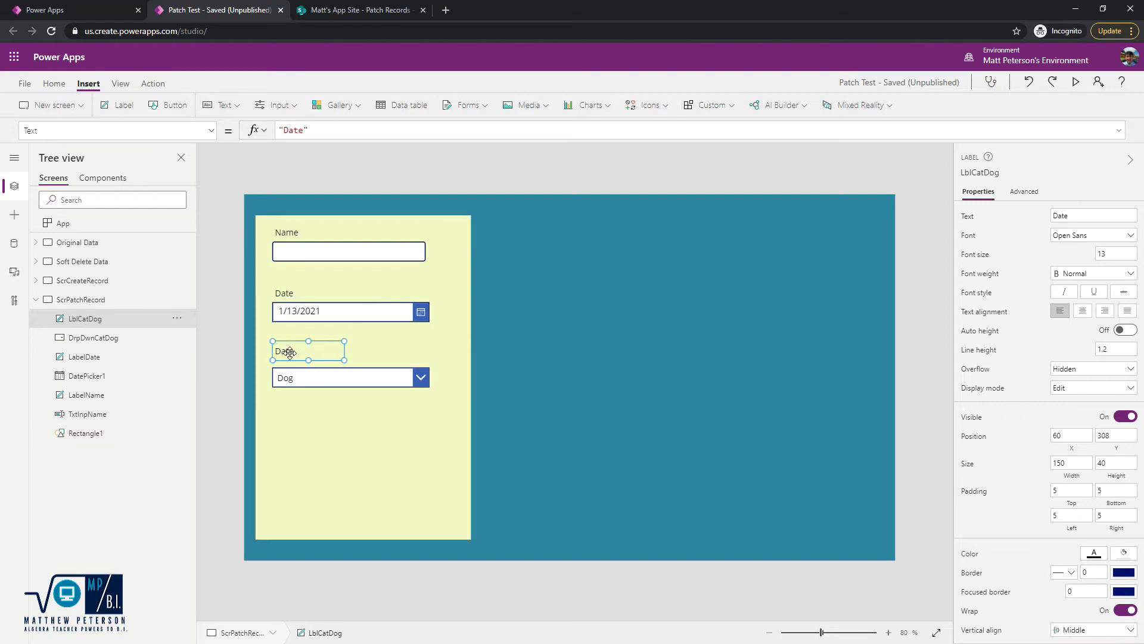
Set the text of the LblCatDog label to "Cat Or Dog" and deselect it
double_click(299, 130)
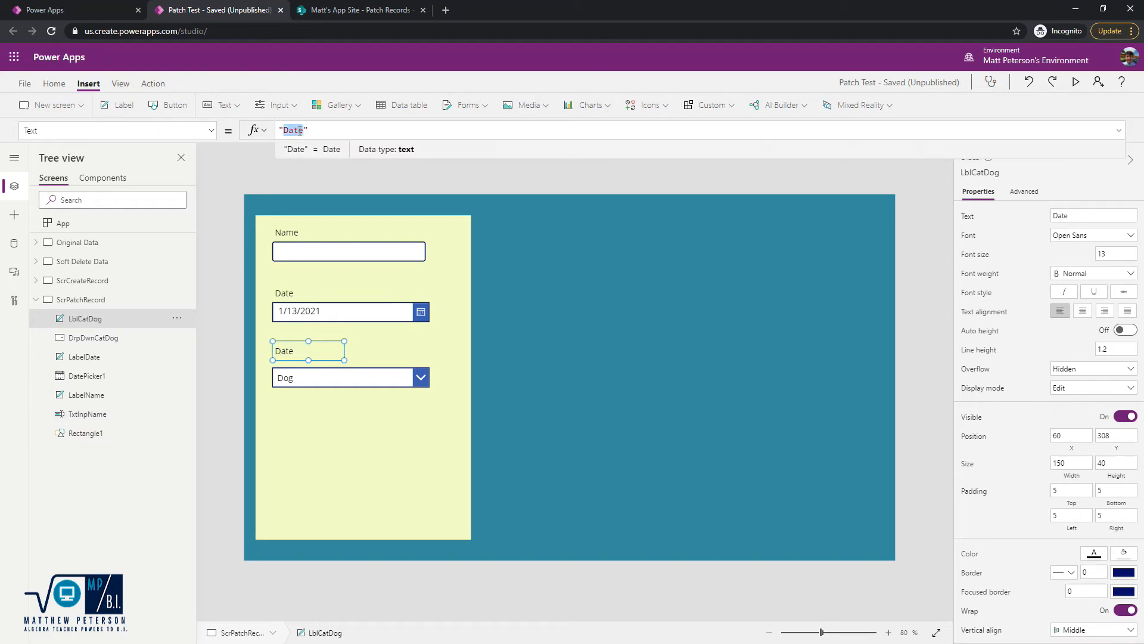
text(Cat Or Dog)
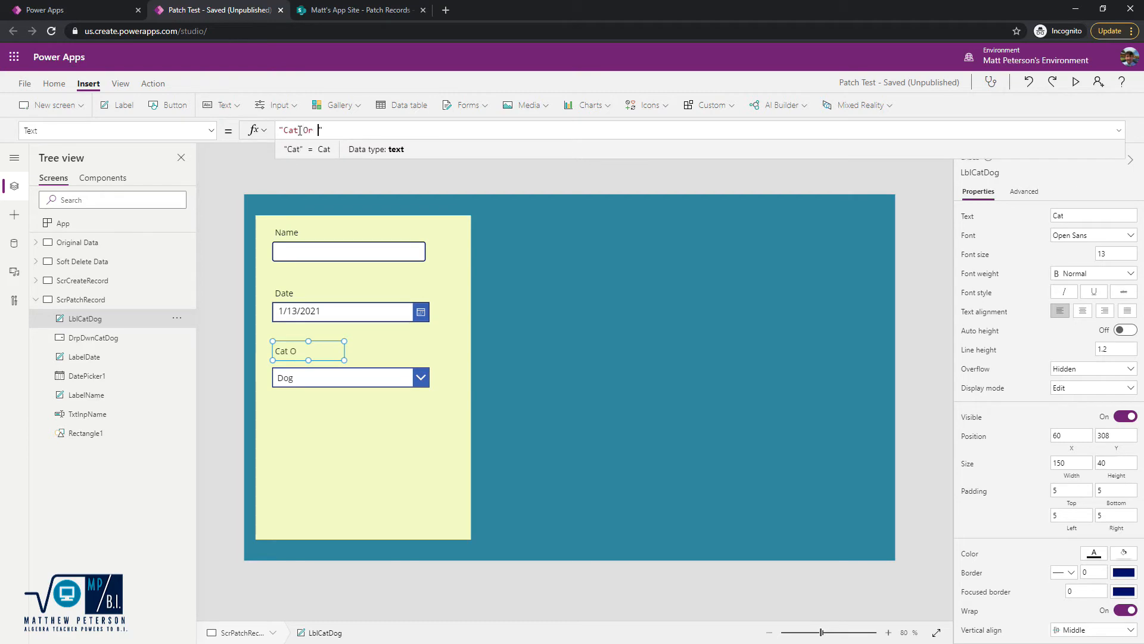
click(371, 401)
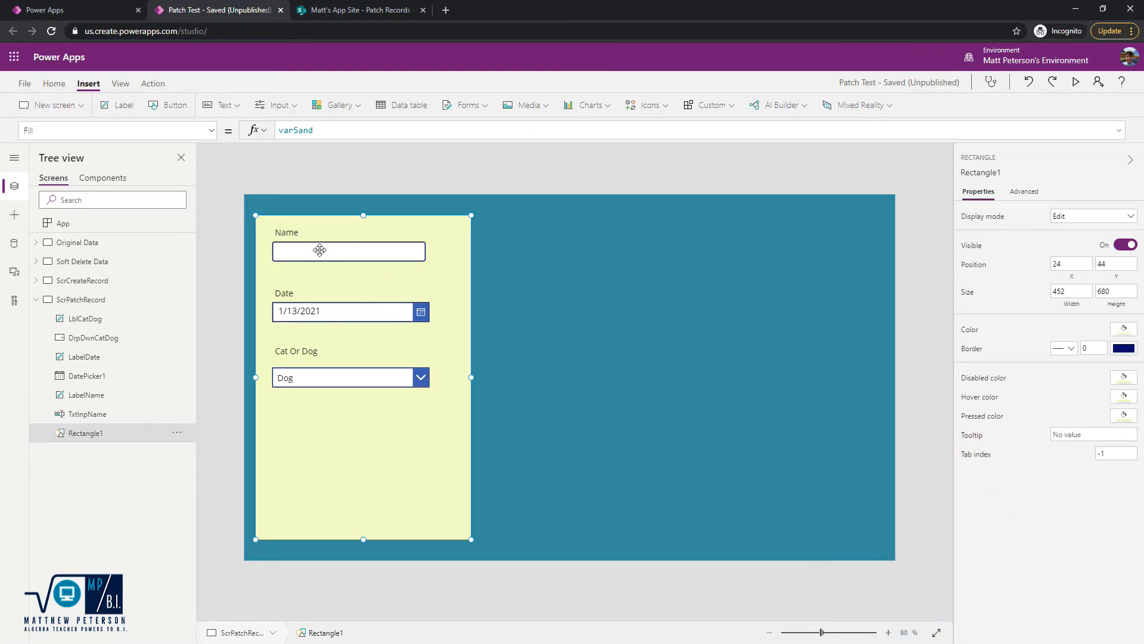
click(627, 357)
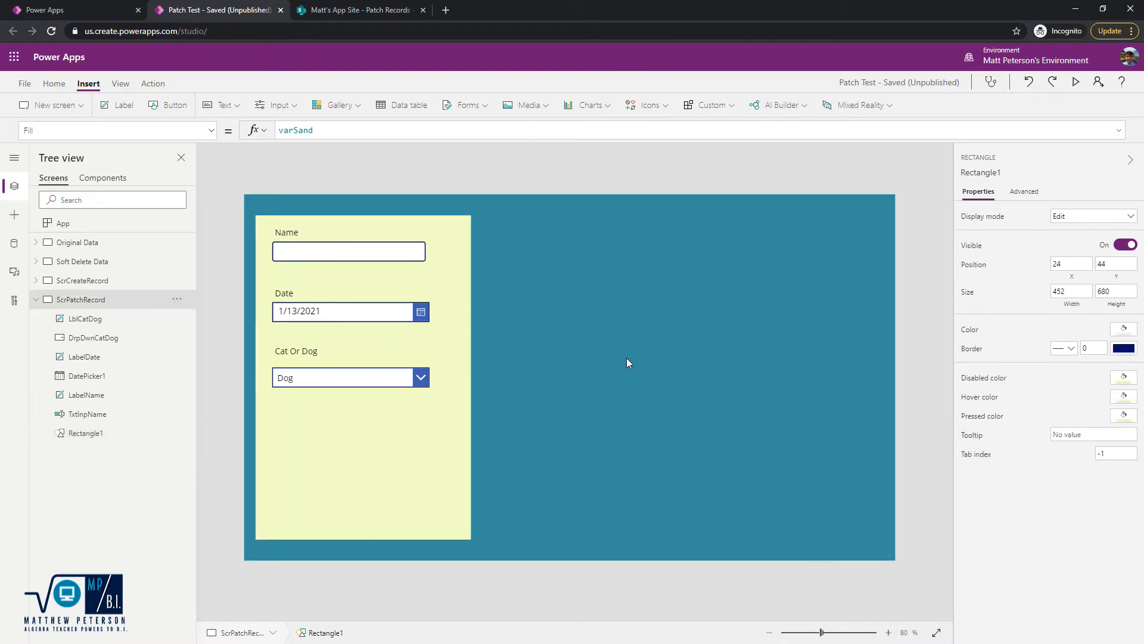
Duplicate the Name text input and place the copy below the cat/dog drop down at about X 60, Y 520
click(345, 251)
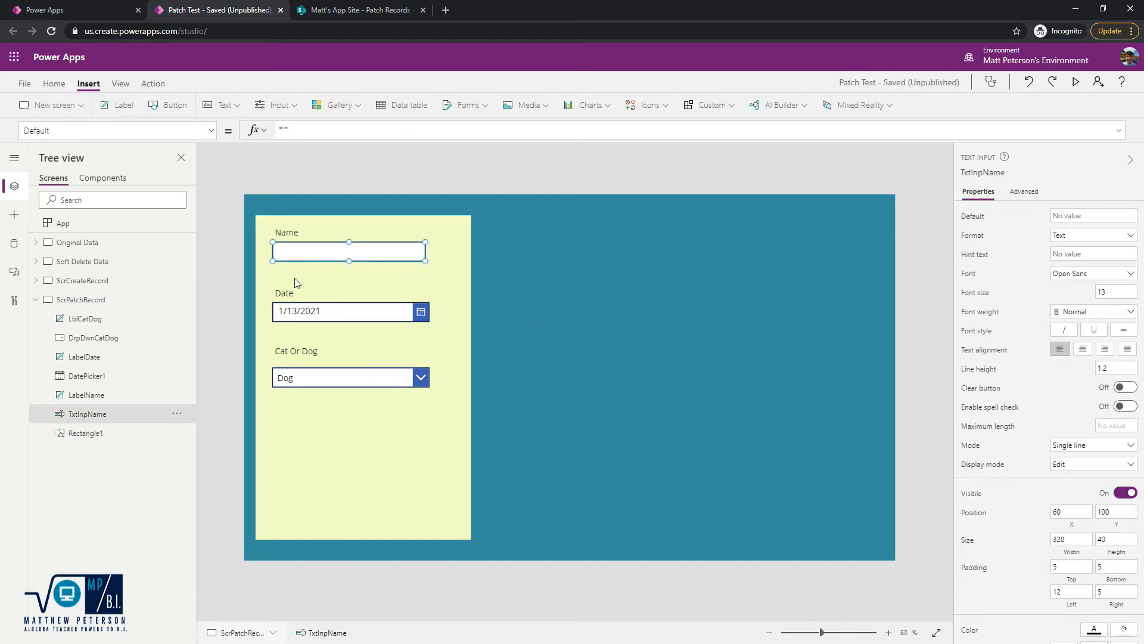
key(ctrl+c)
key(ctrl+v)
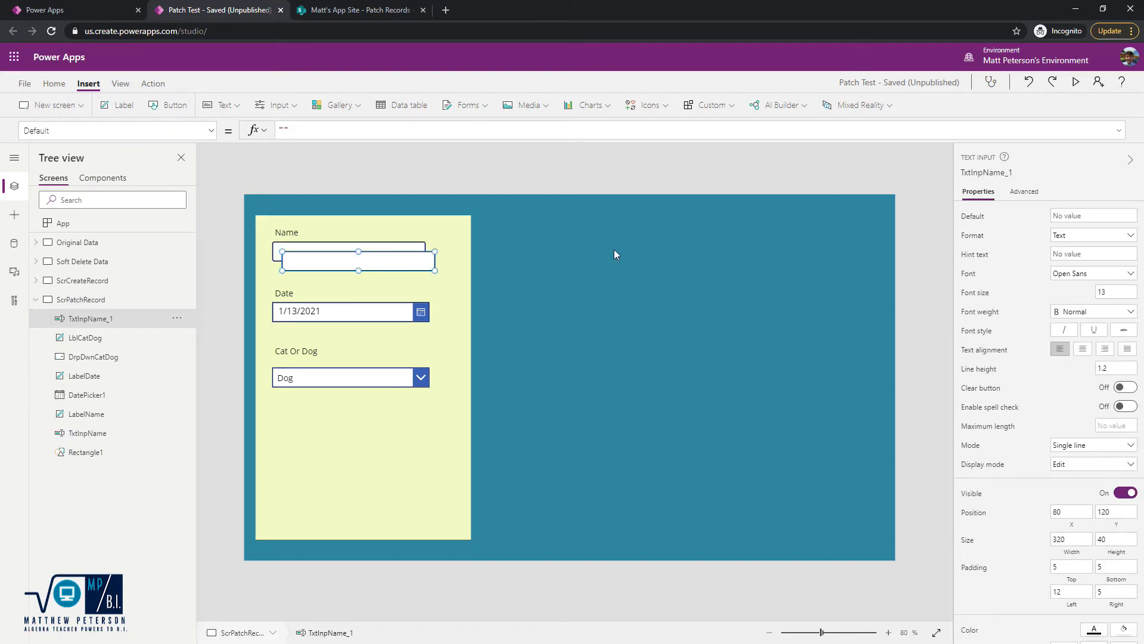
drag(403, 270, 393, 460)
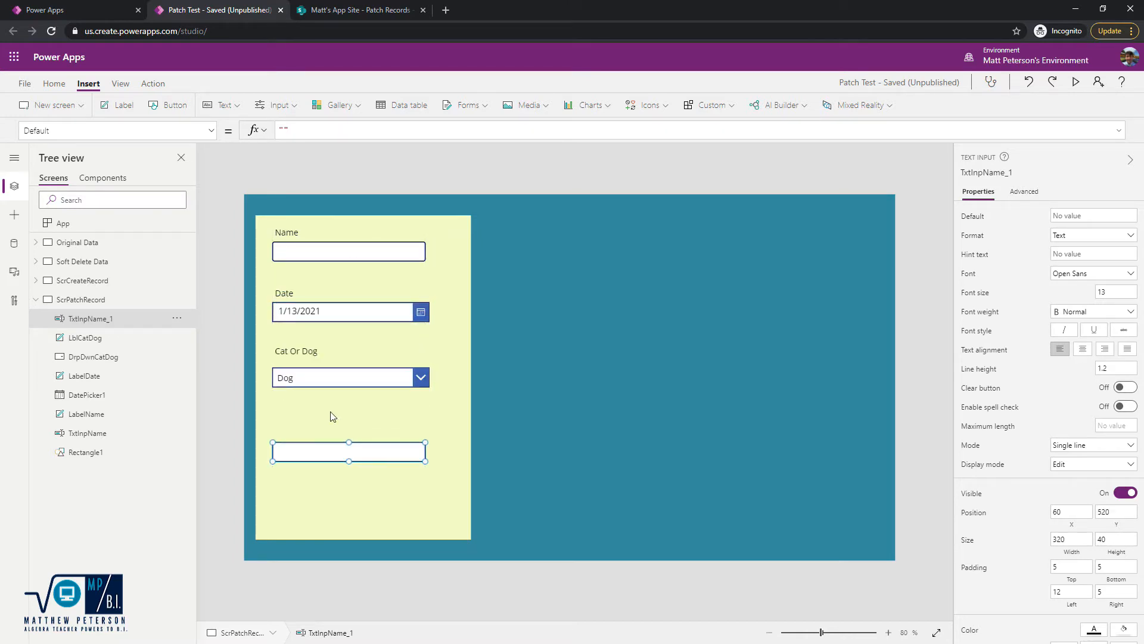
Rename the copied text input as TxtInpColor
right_click(91, 323)
click(147, 411)
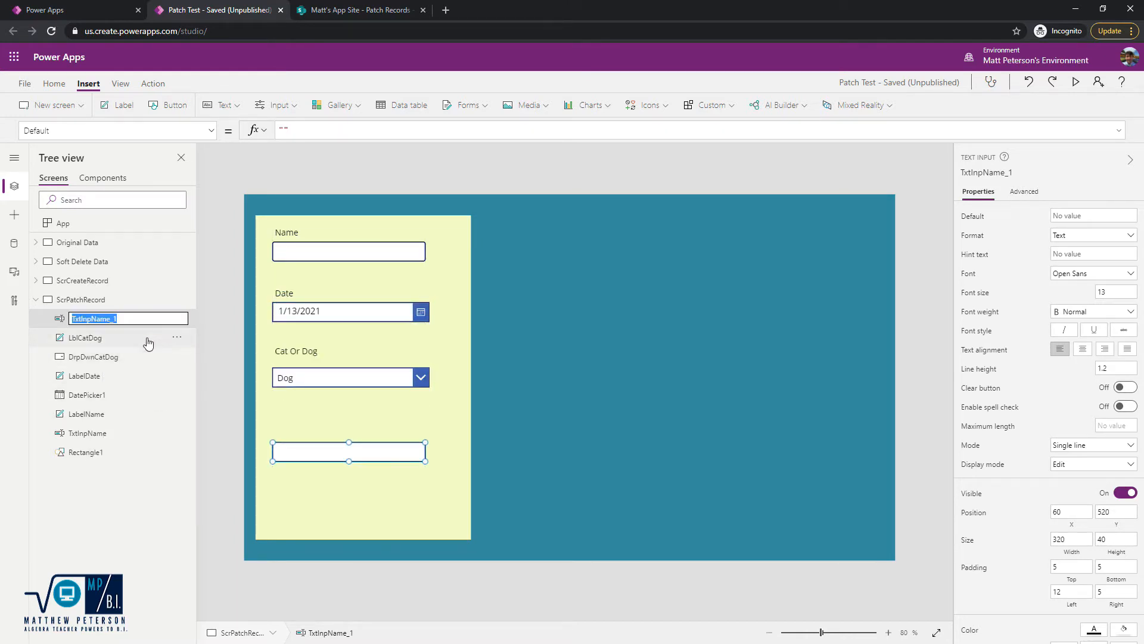
text(TxtInpColor)
key(Return)
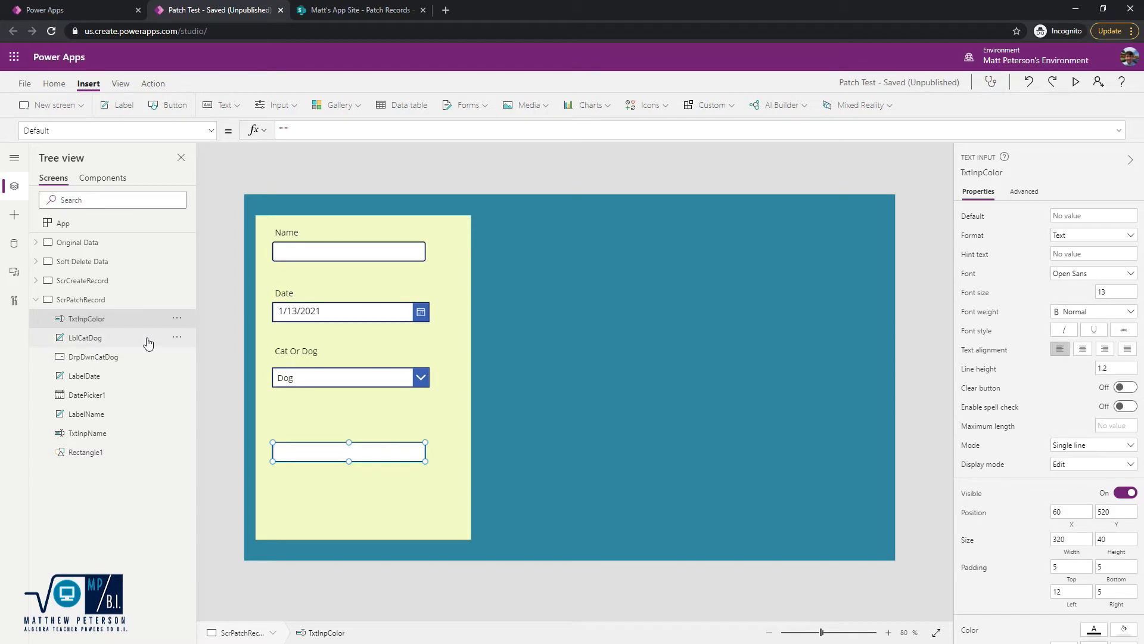
Duplicate the Name label and place the copy above the TxtInpColor input at about X 60, Y 463
click(290, 231)
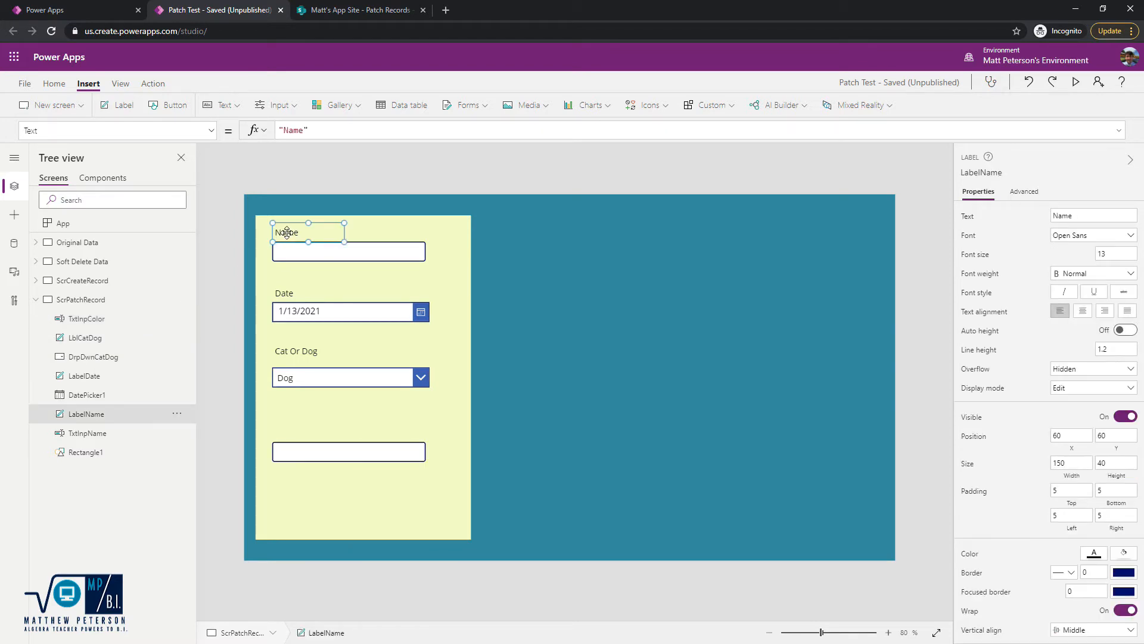
key(ctrl+c)
key(ctrl+v)
drag(286, 233, 300, 419)
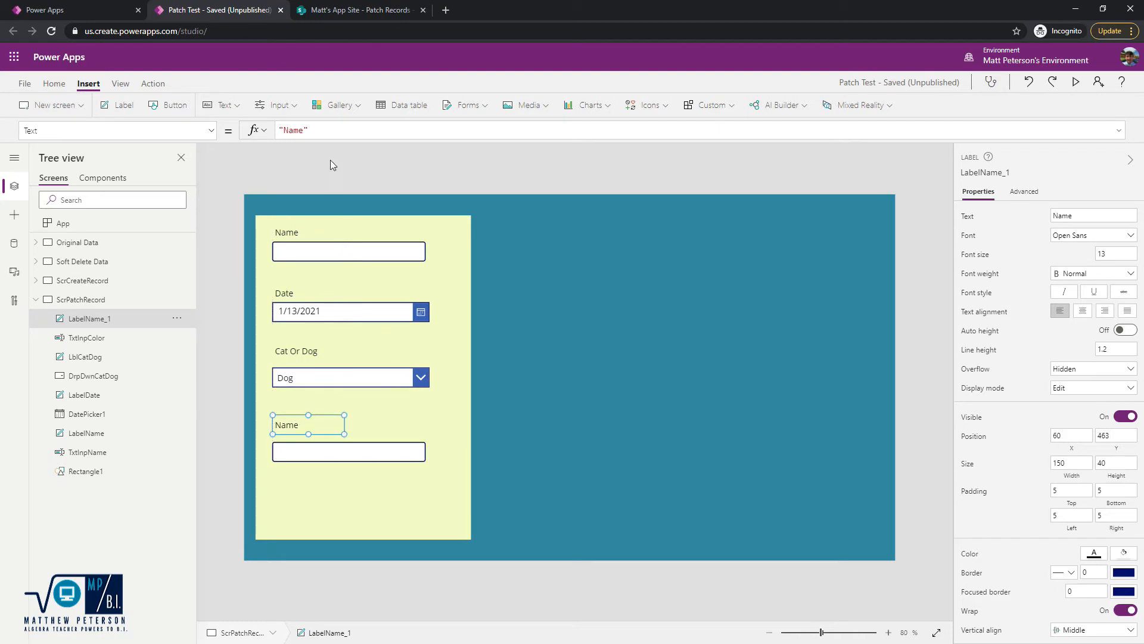
Set the text of the copied label above TxtInpColor to "Favorite Color" and select the ScrPatchRecord screen
double_click(300, 131)
text(Favorite Color)
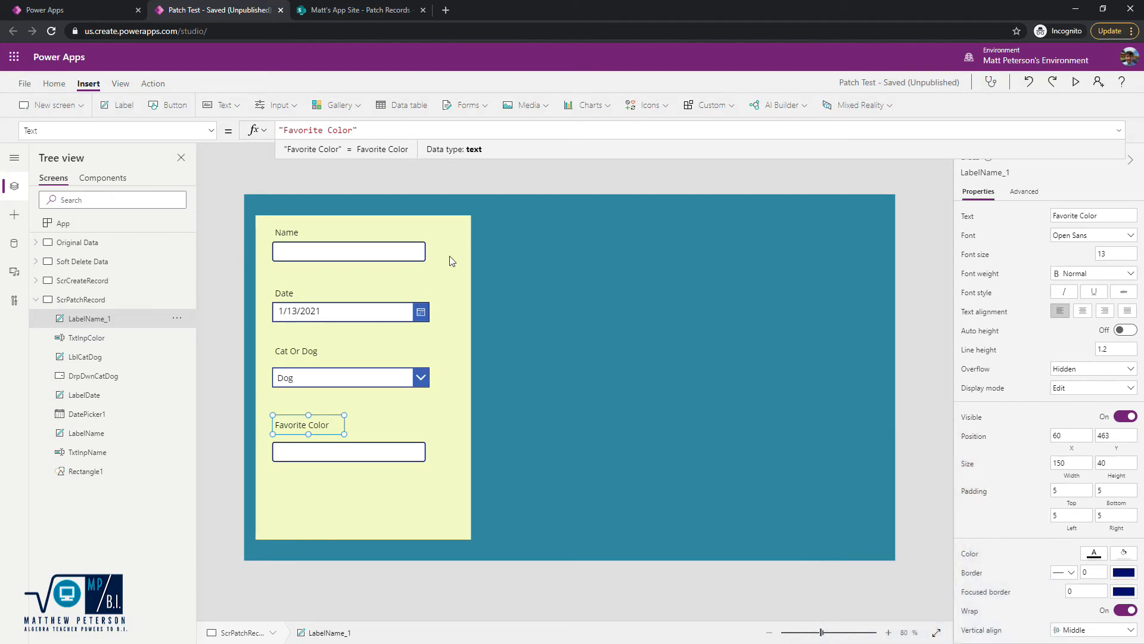
click(531, 268)
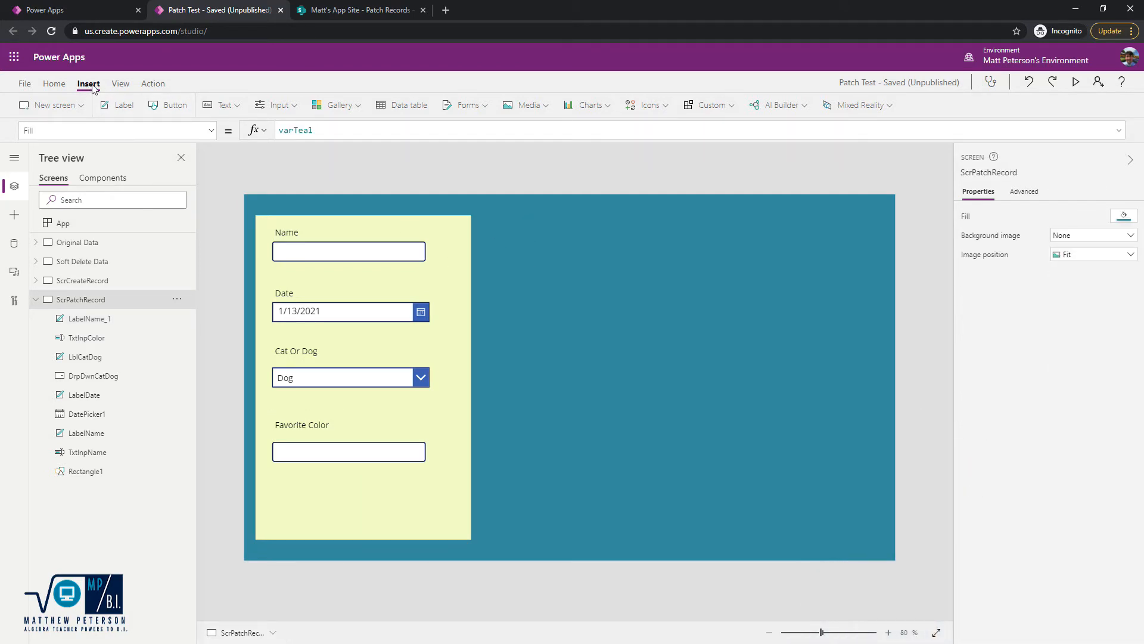
Insert a button and place it in the blank area beside the form panel at about X 976, Y 648
click(185, 107)
drag(310, 225, 779, 531)
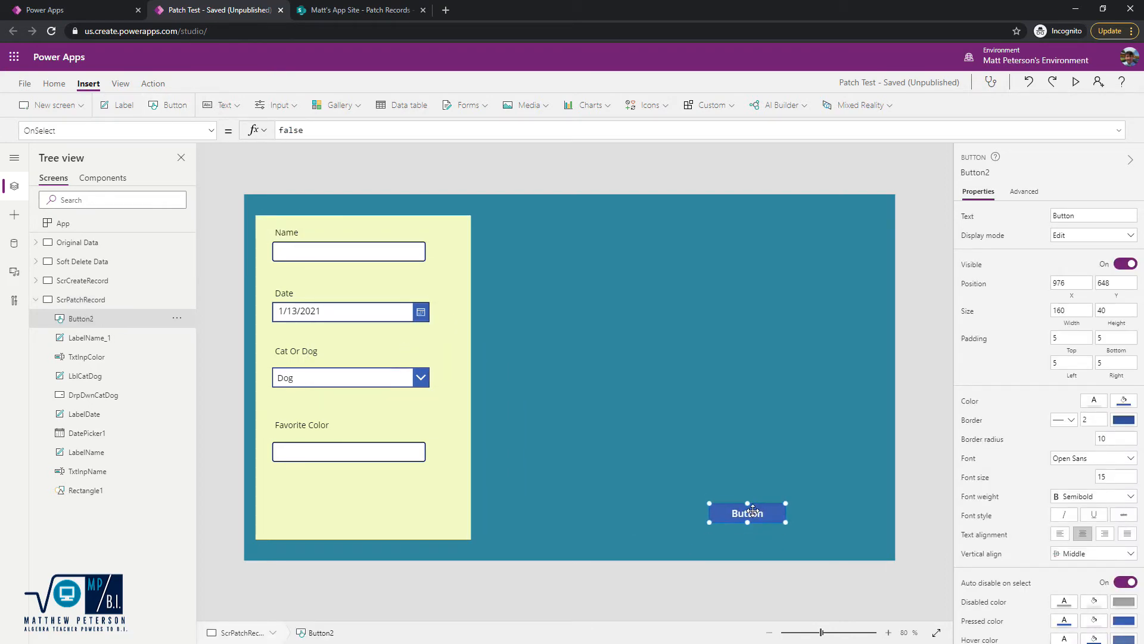
click(211, 131)
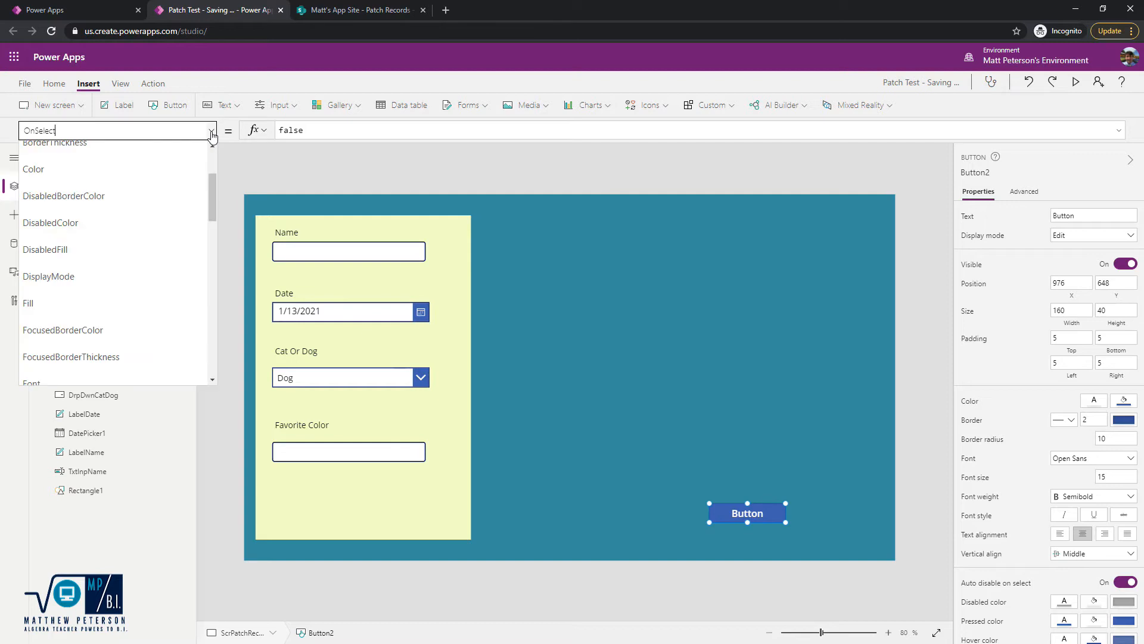
click(348, 129)
double_click(298, 130)
text(var)
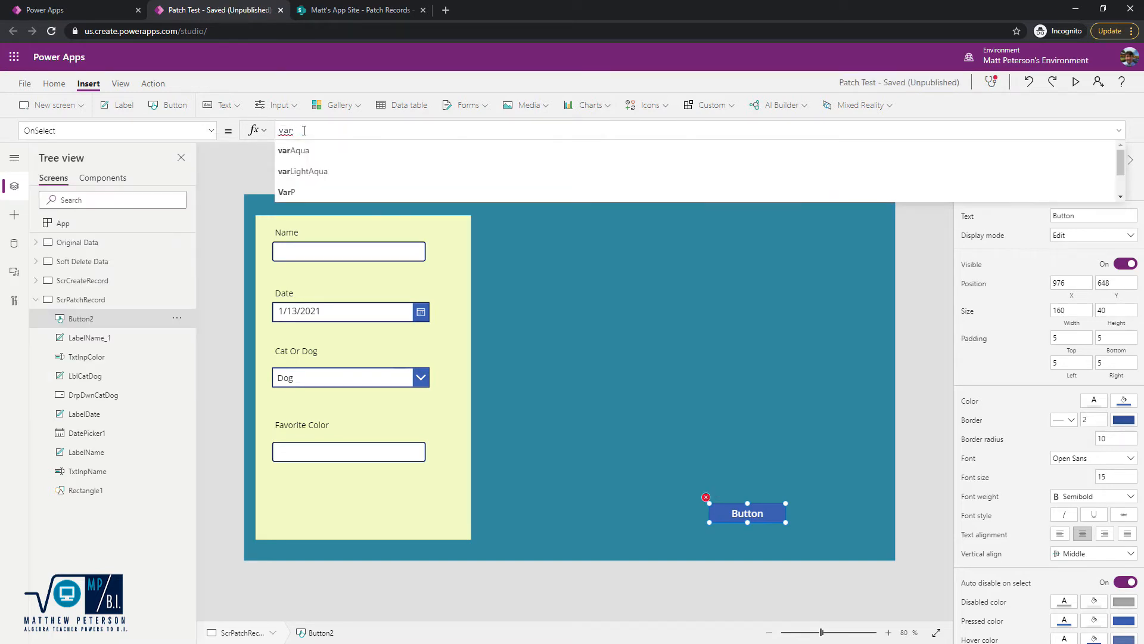
click(320, 173)
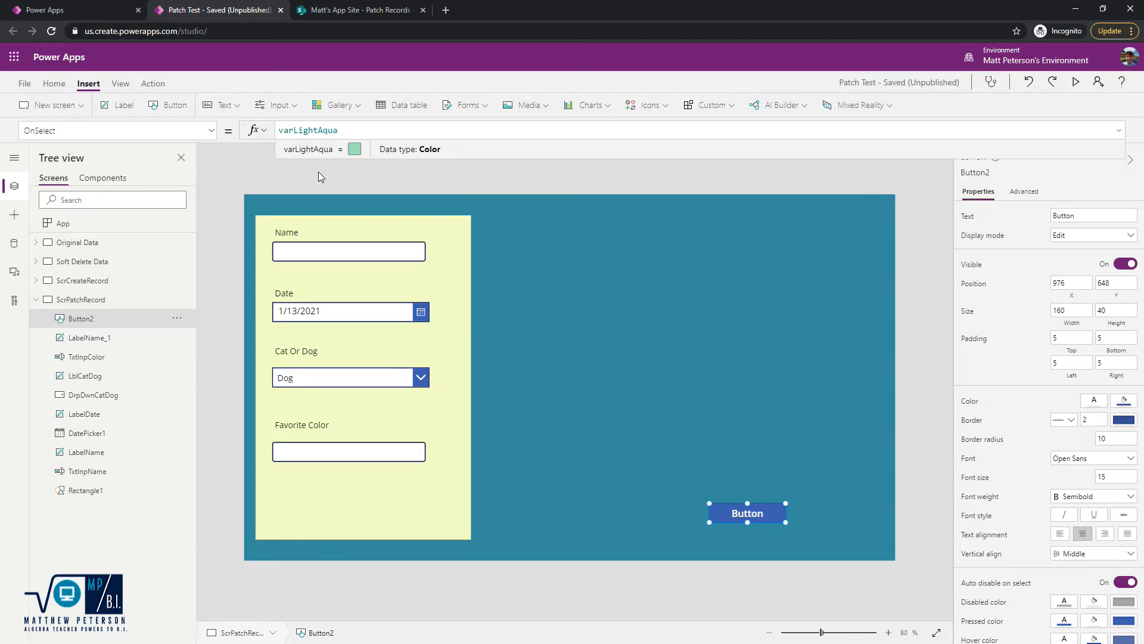
click(784, 515)
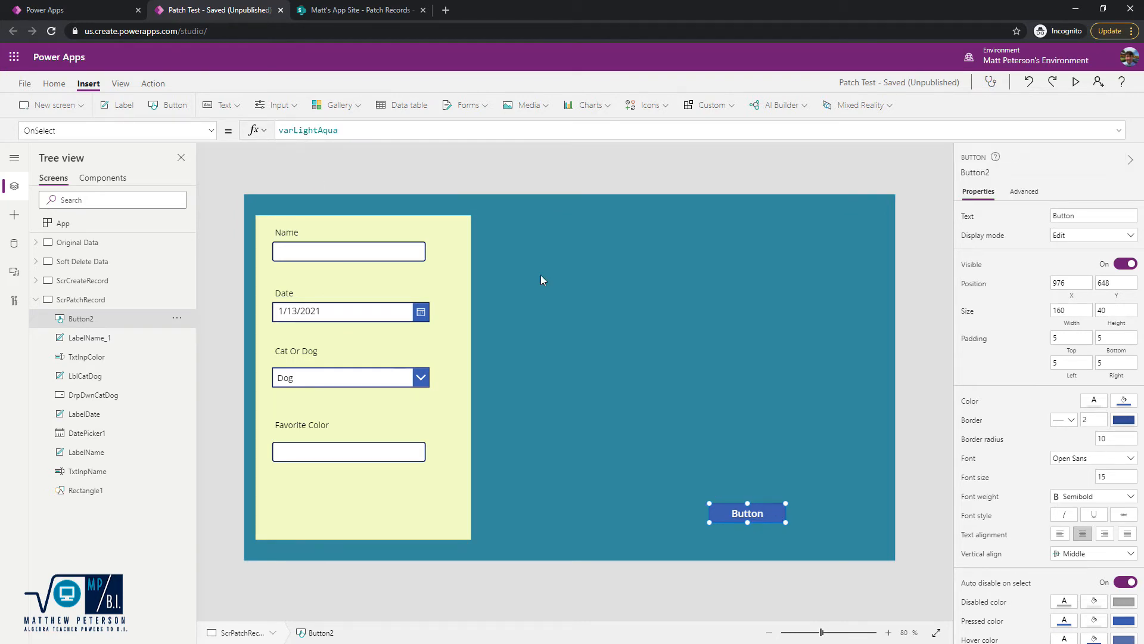
Clear the new button's OnSelect formula
click(349, 131)
key(BackSpace)
key(BackSpace)
key(BackSpace)
key(BackSpace)
key(BackSpace)
key(BackSpace)
key(BackSpace)
key(BackSpace)
key(BackSpace)
key(BackSpace)
key(BackSpace)
key(BackSpace)
Set the new button's Fill property to varAqua
click(211, 131)
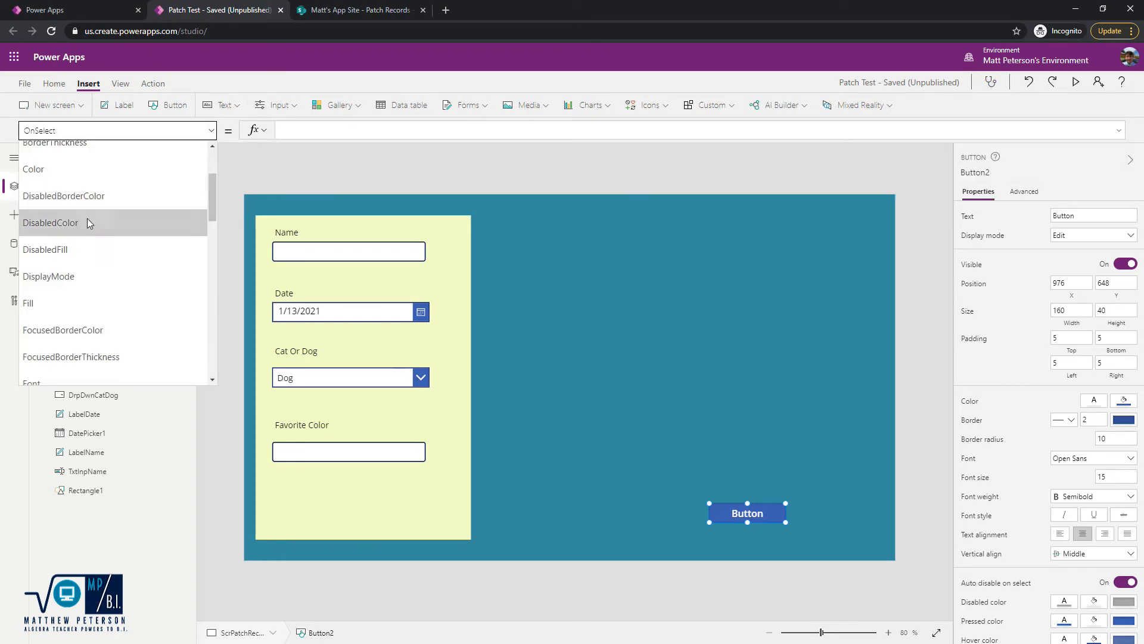
click(56, 302)
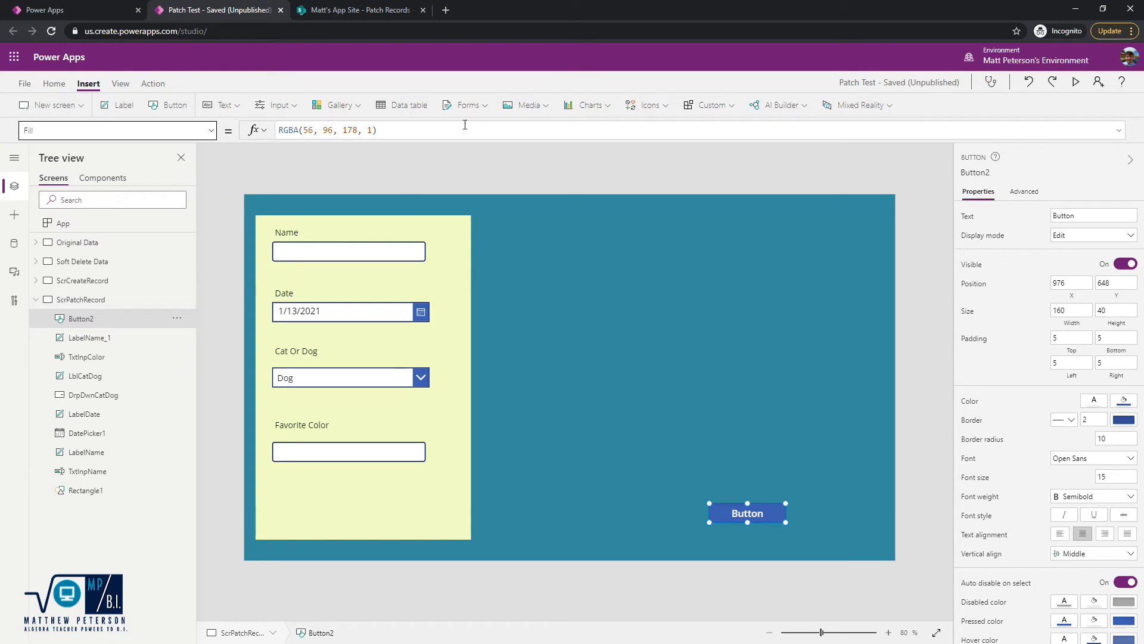
click(444, 131)
key(ctrl+a)
text(vara)
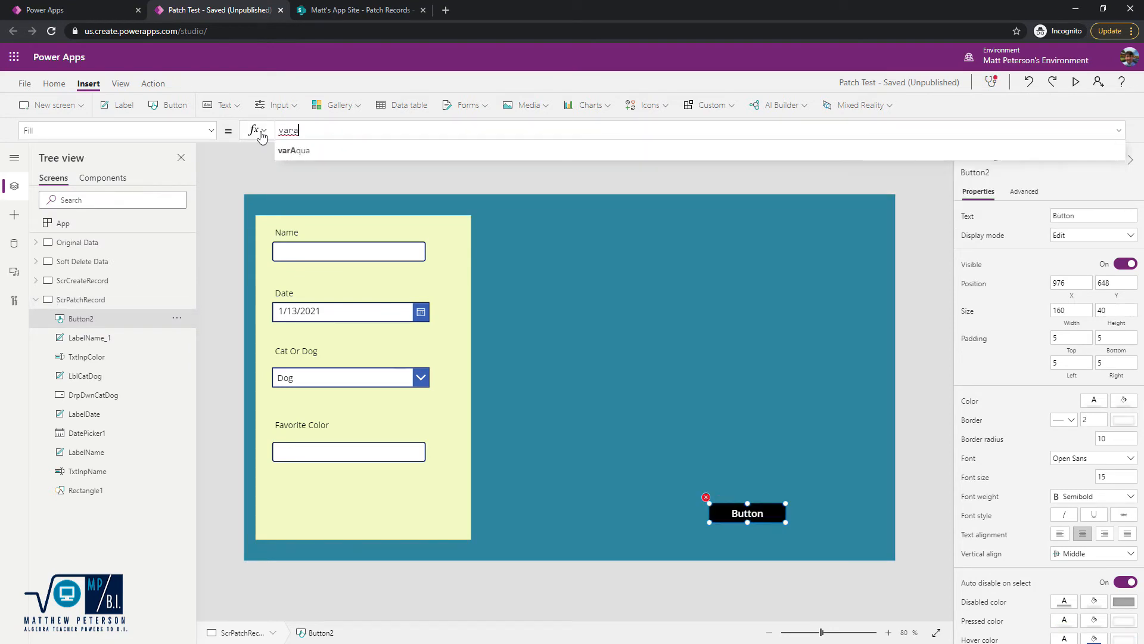
click(298, 151)
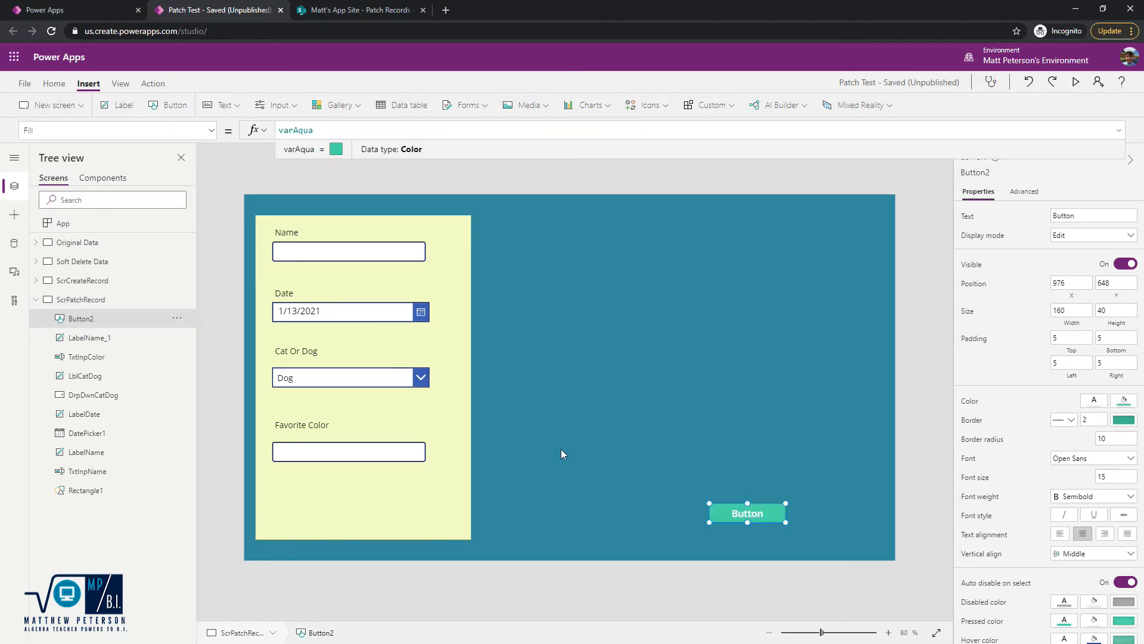
Move the button to about X 542, Y 442, enlarge it to about 415 by 143, and set its text to "Submit Record"
drag(762, 513, 700, 474)
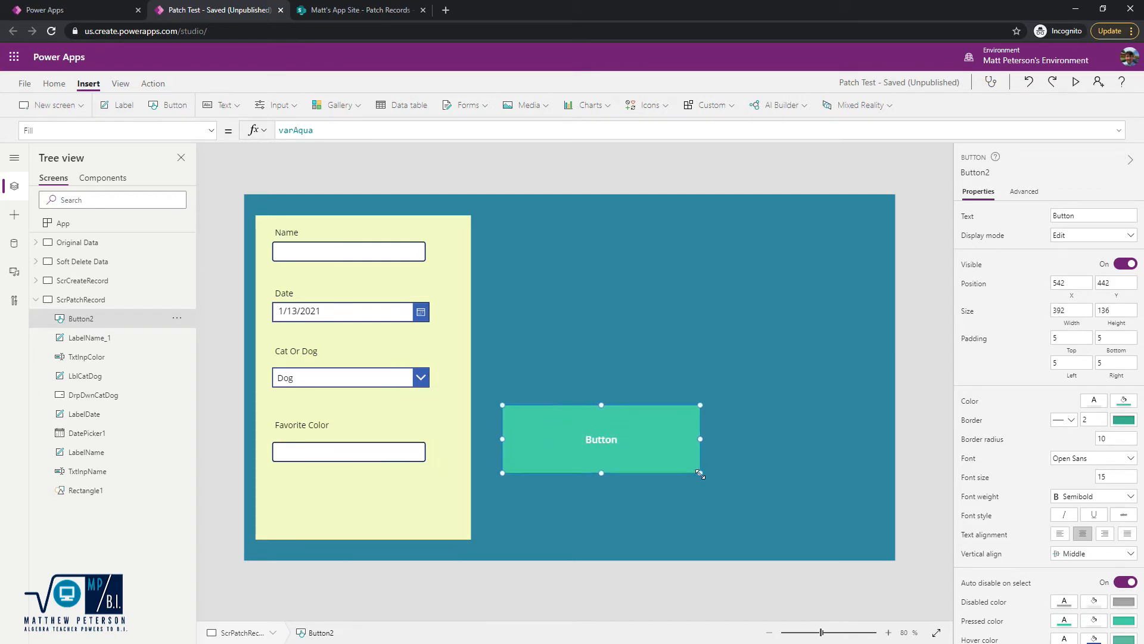
click(1085, 217)
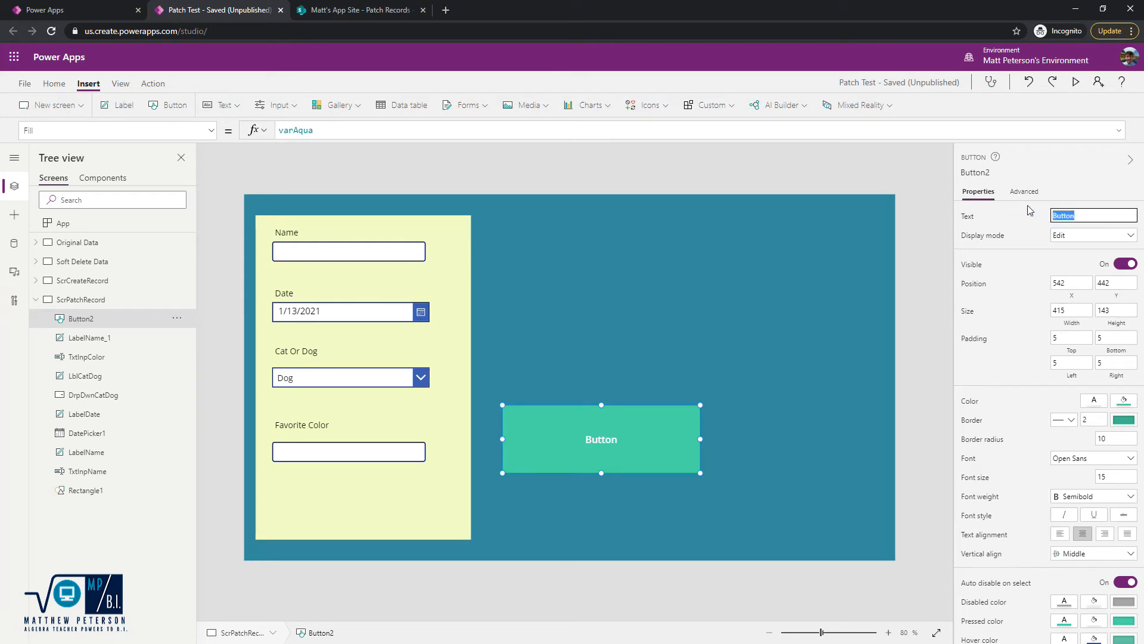
text(Submit Record)
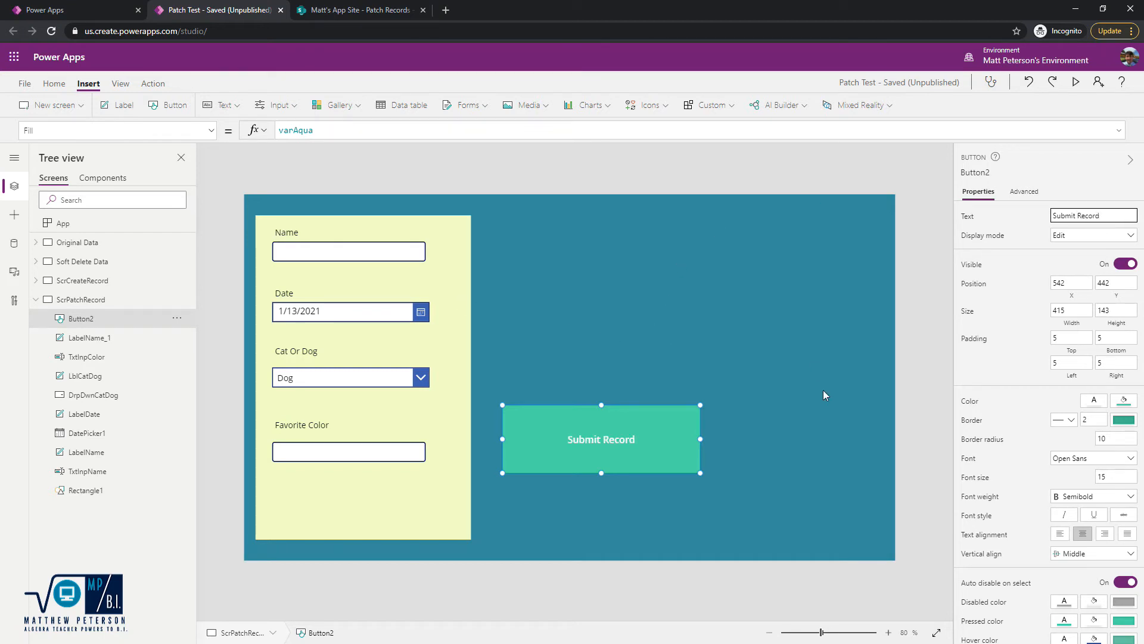
Start a Patch formula in the Submit Record button's OnSelect property with 'Patch Records' as the data source
click(662, 438)
click(211, 130)
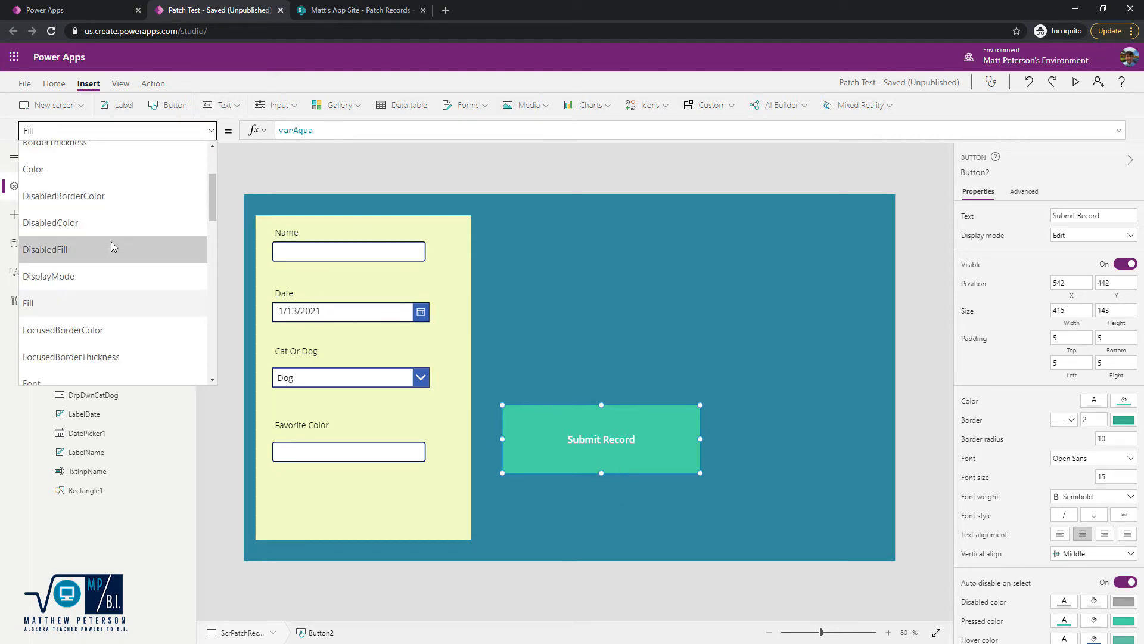
scroll(111, 241, down, 6)
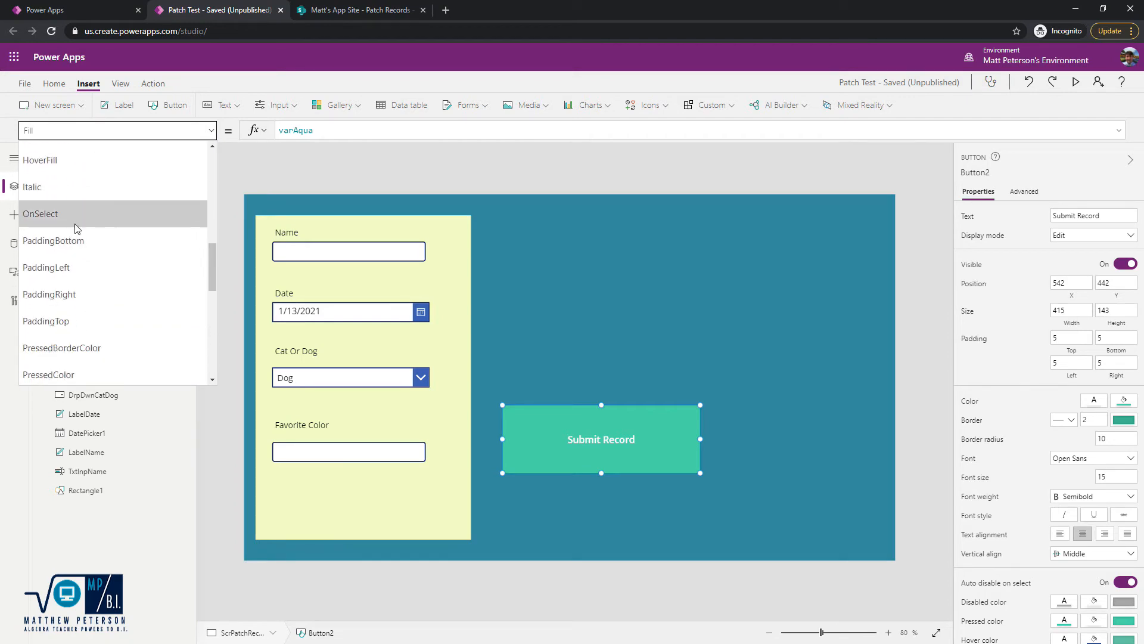
click(66, 214)
click(296, 127)
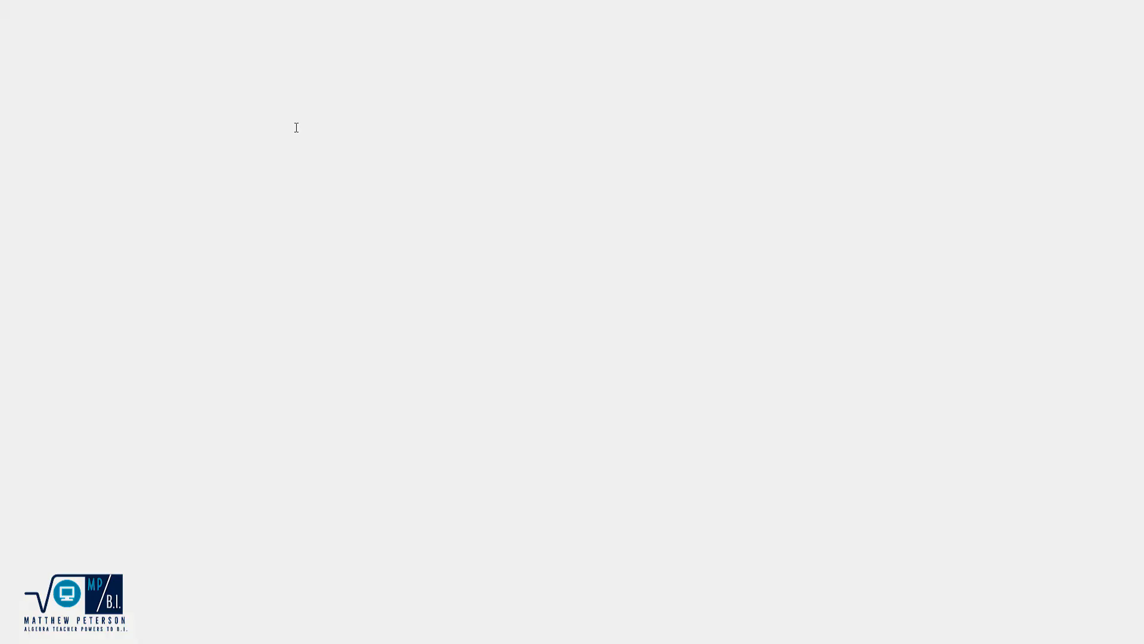
text(pat)
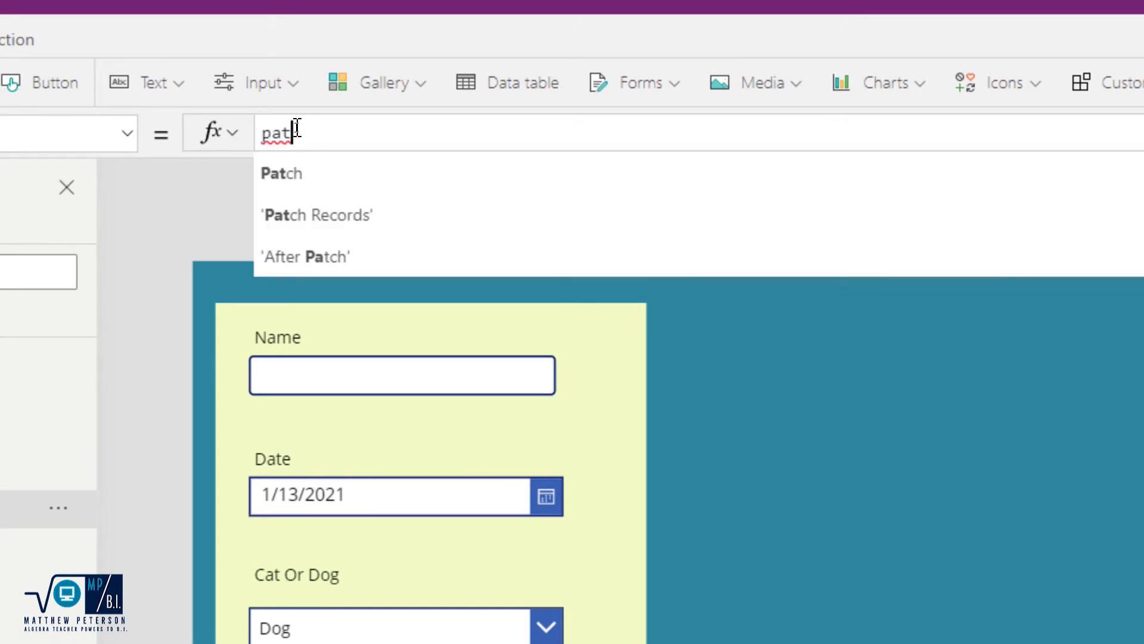
key(Tab)
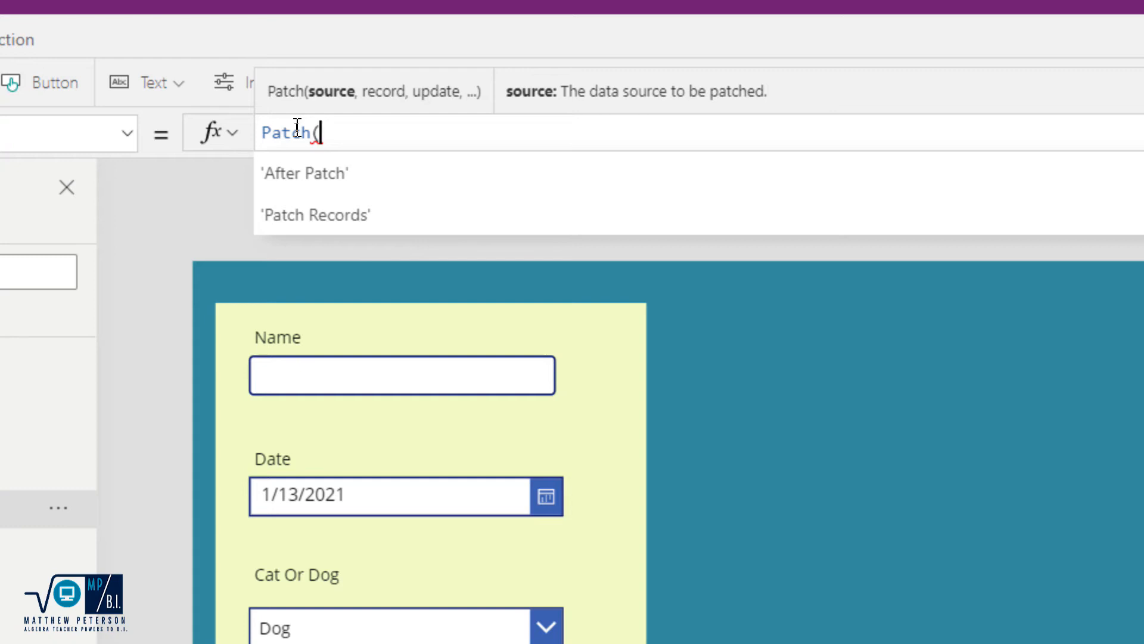
key(Down)
key(Down)
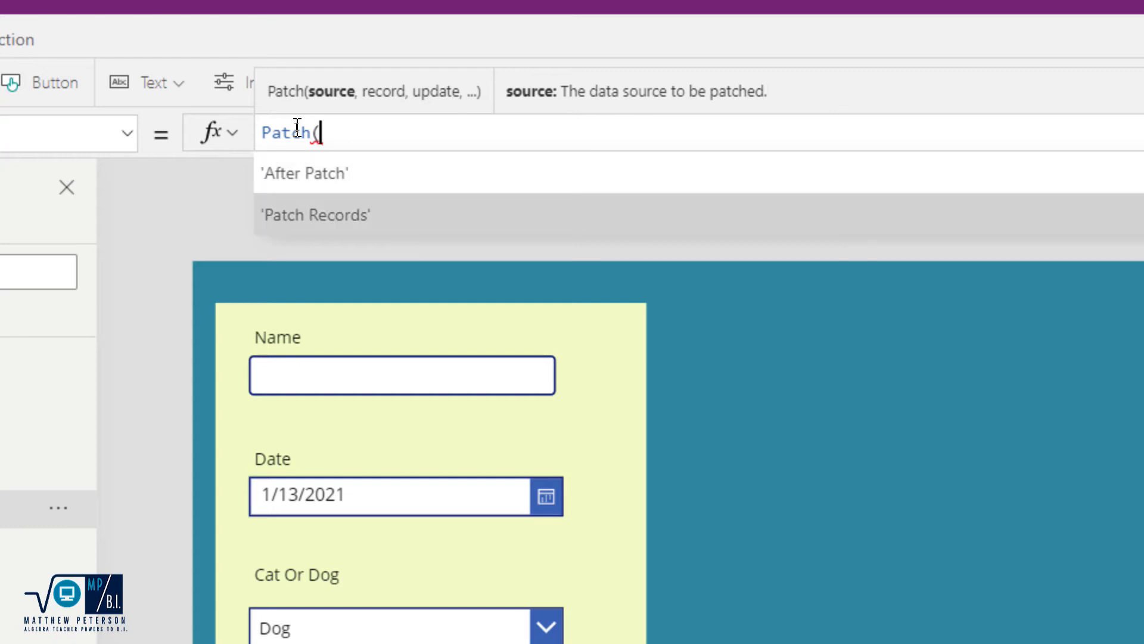
key(Tab)
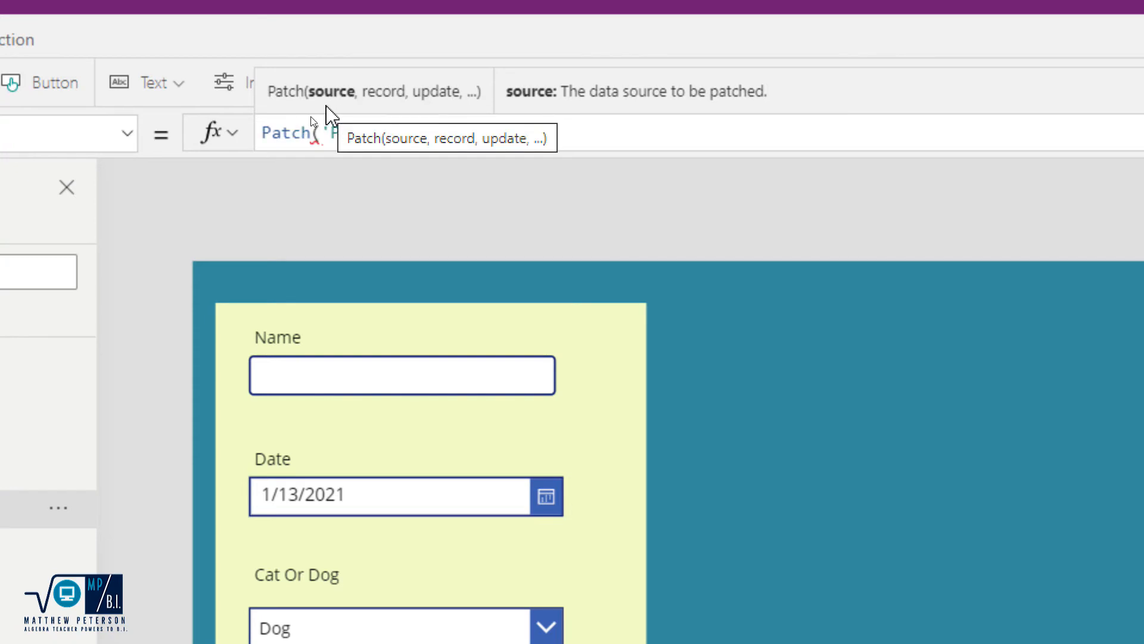
text(,)
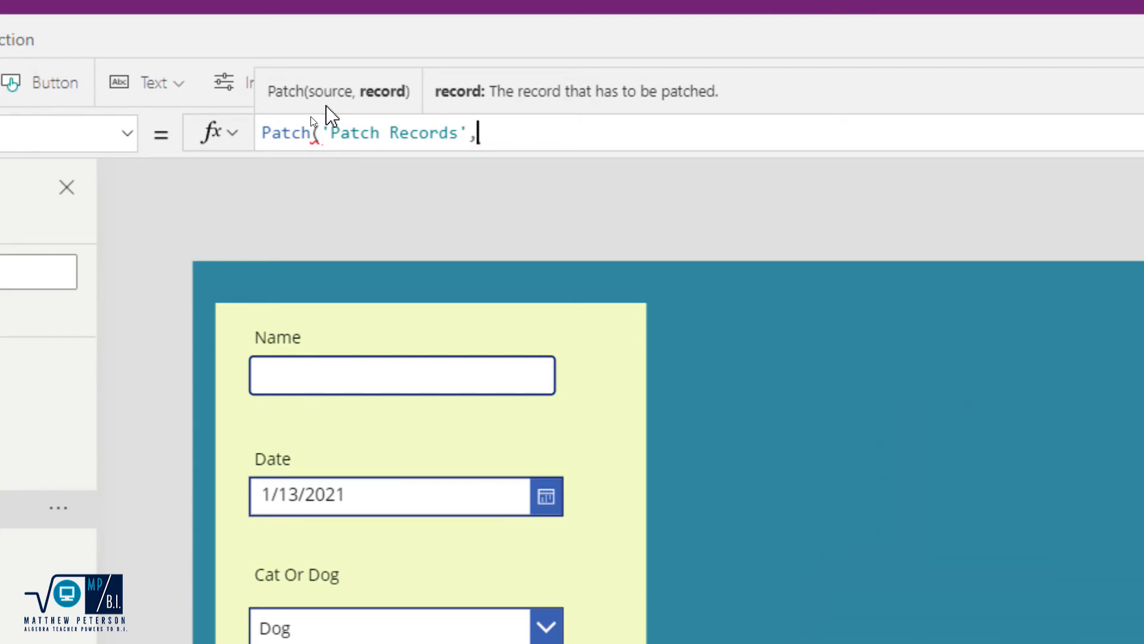
Expand the formula bar and add Defaults('Patch Records') on a new line as the Patch record argument
key(shift+Return)
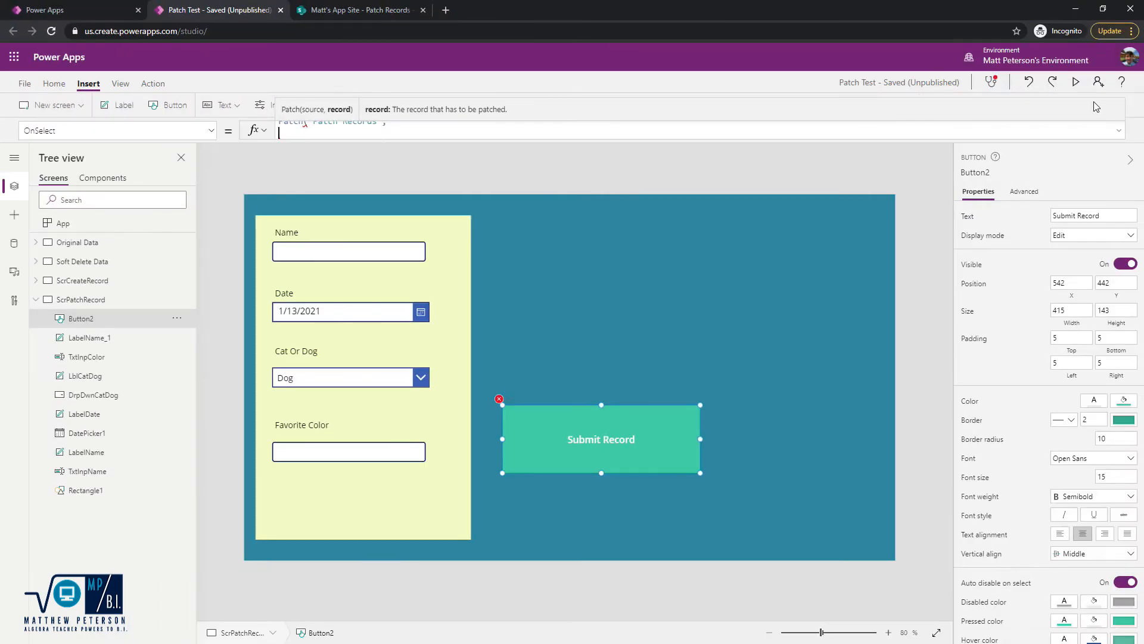
click(1118, 131)
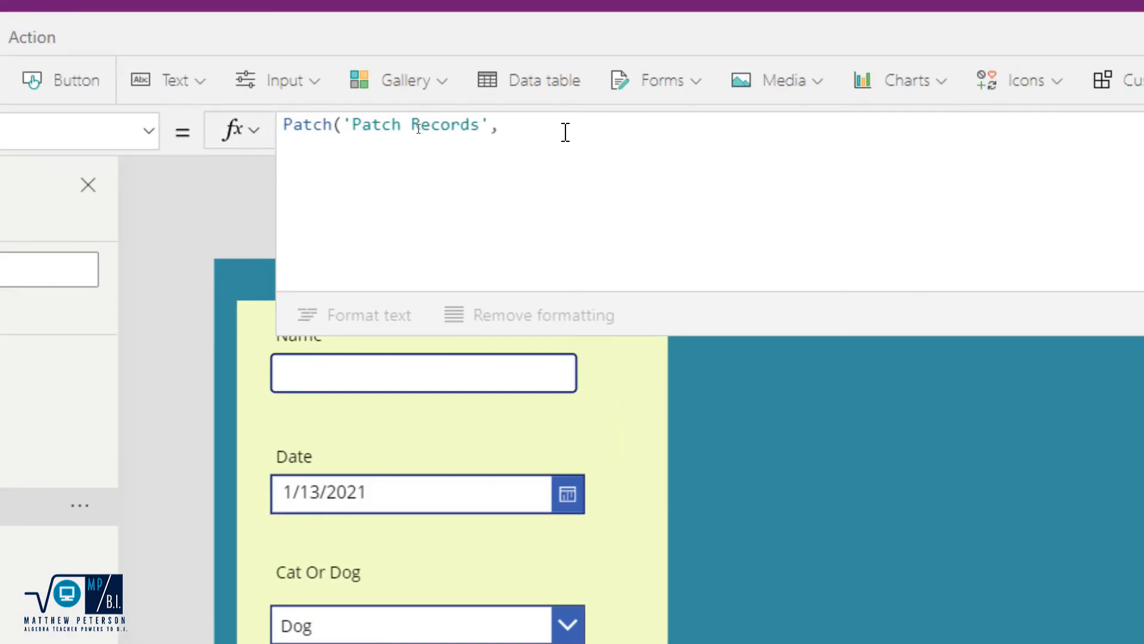
click(416, 126)
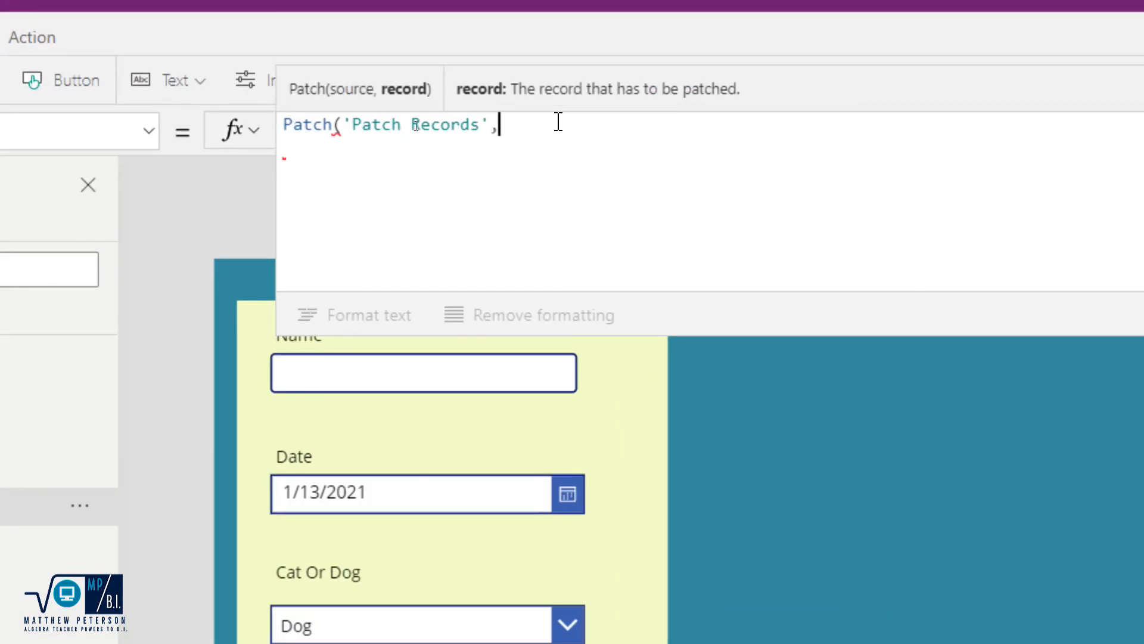
key(shift+Return)
text(de)
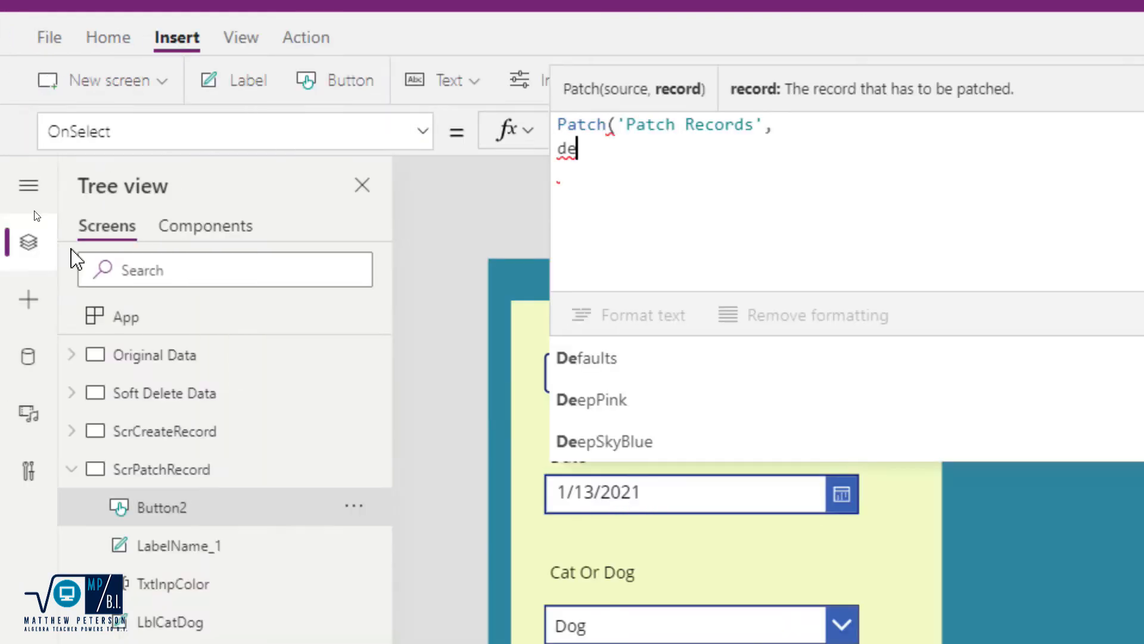
click(666, 374)
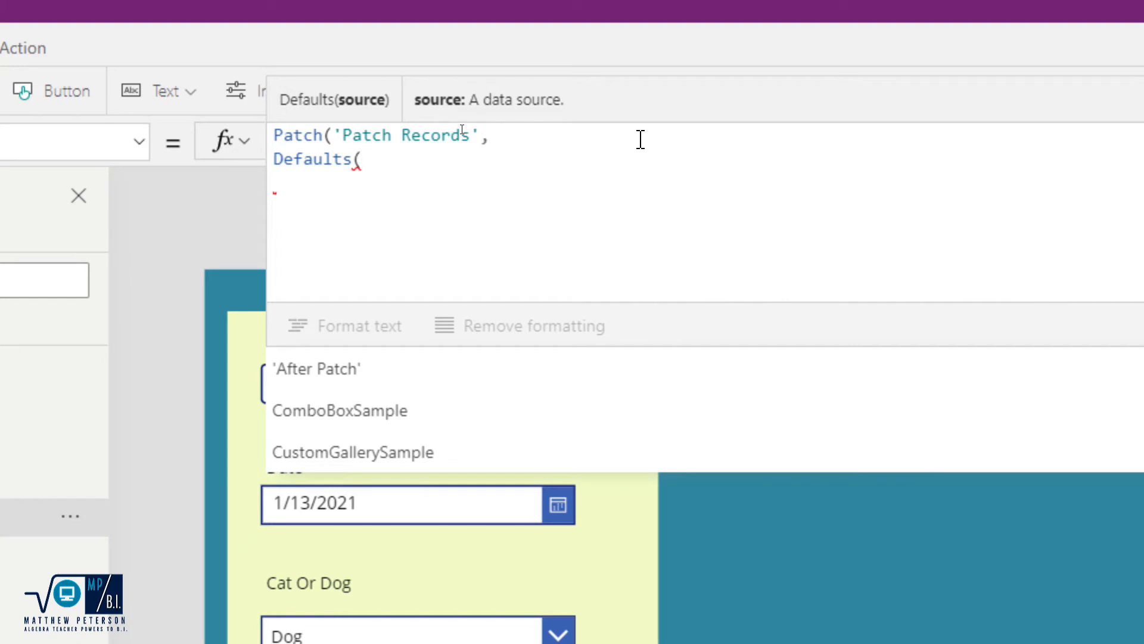
text(pat)
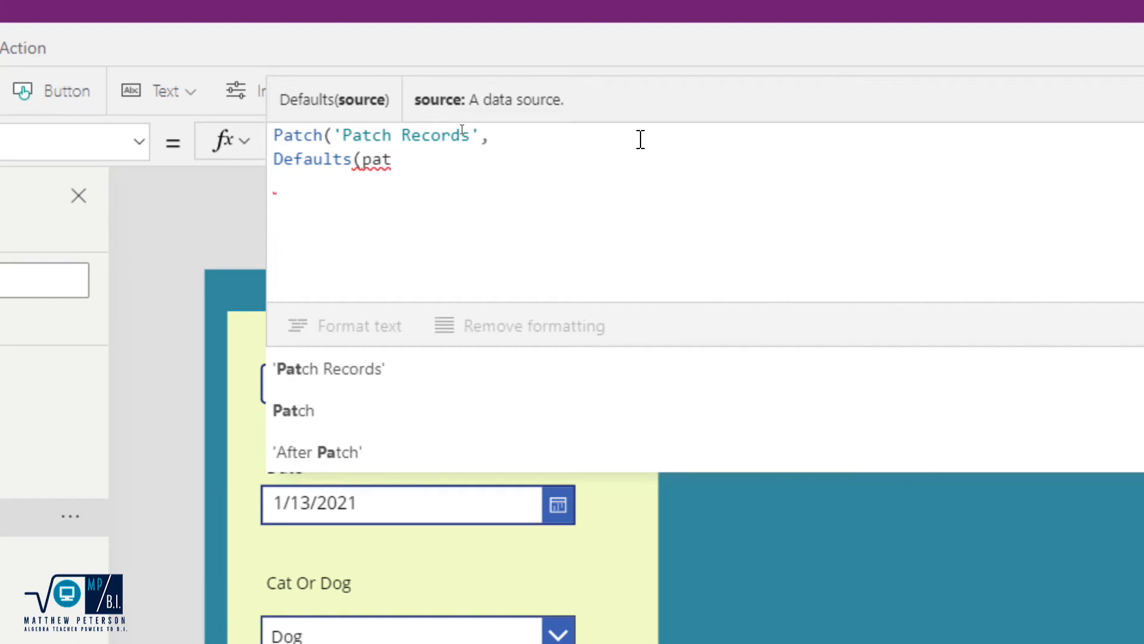
key(Tab)
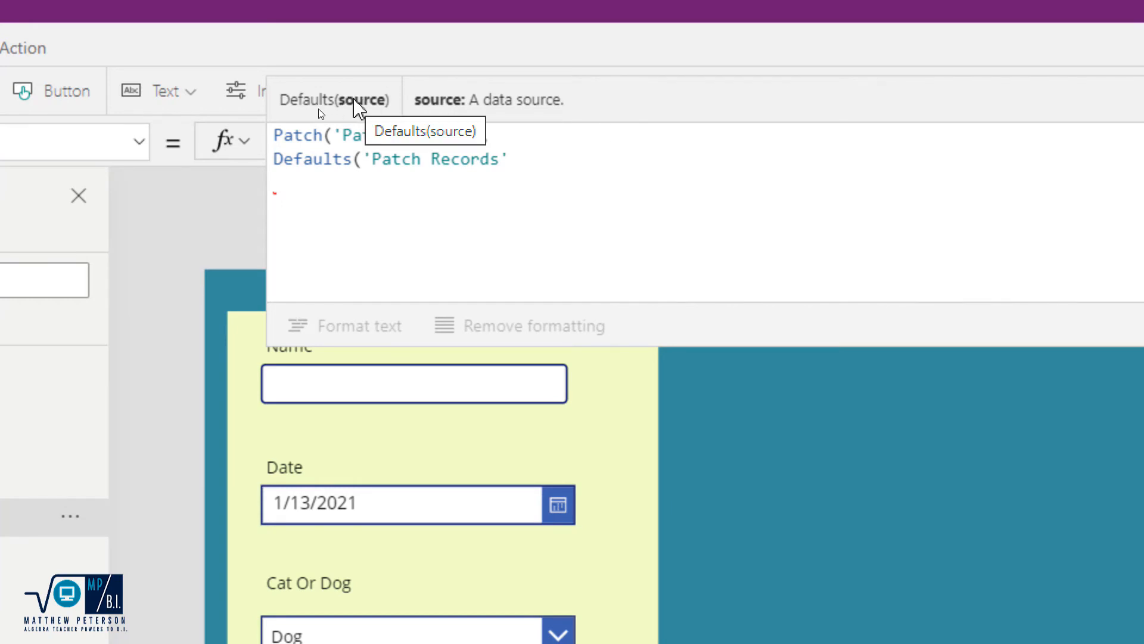
text())
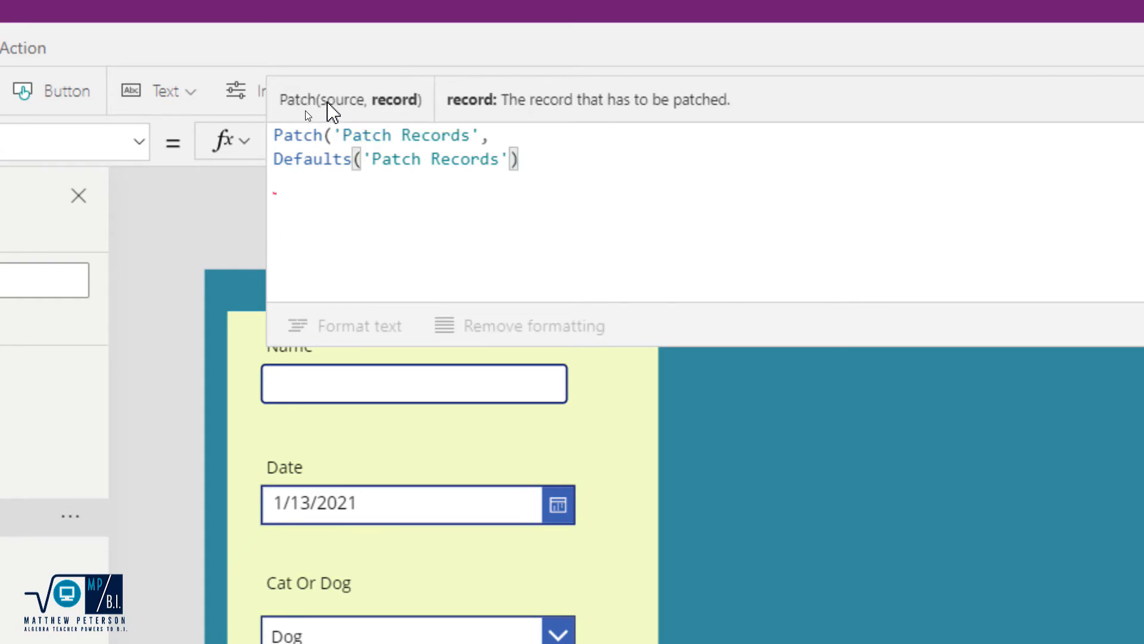
text(,)
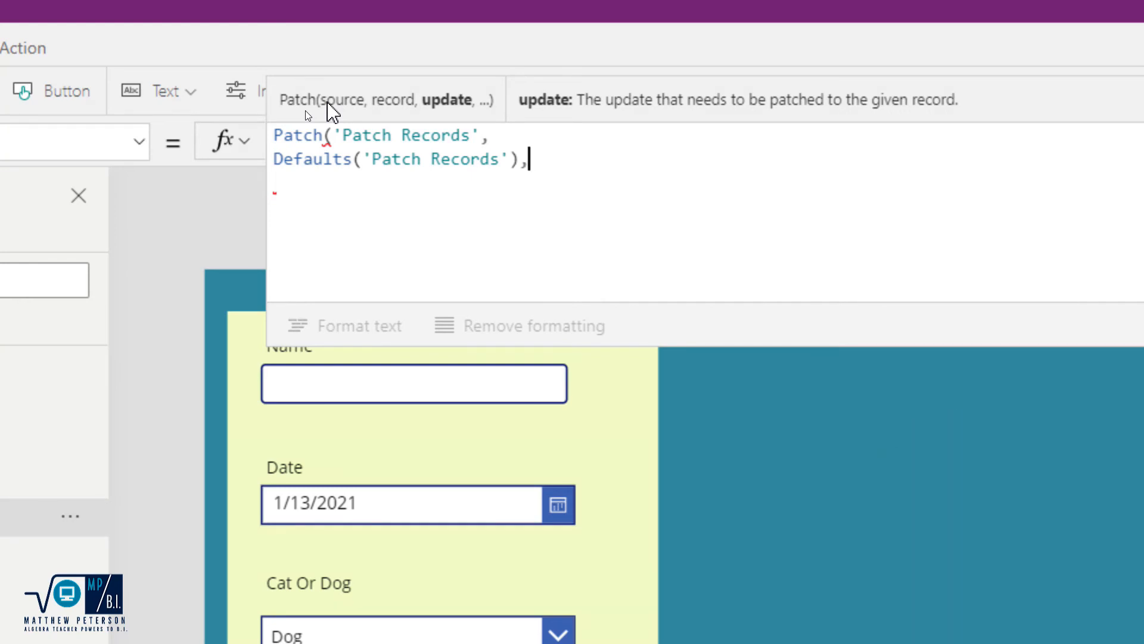
Add the update record {Title:TxtInpName.Text} on a new line of the Patch formula, followed by a comma
key(Return)
text({)
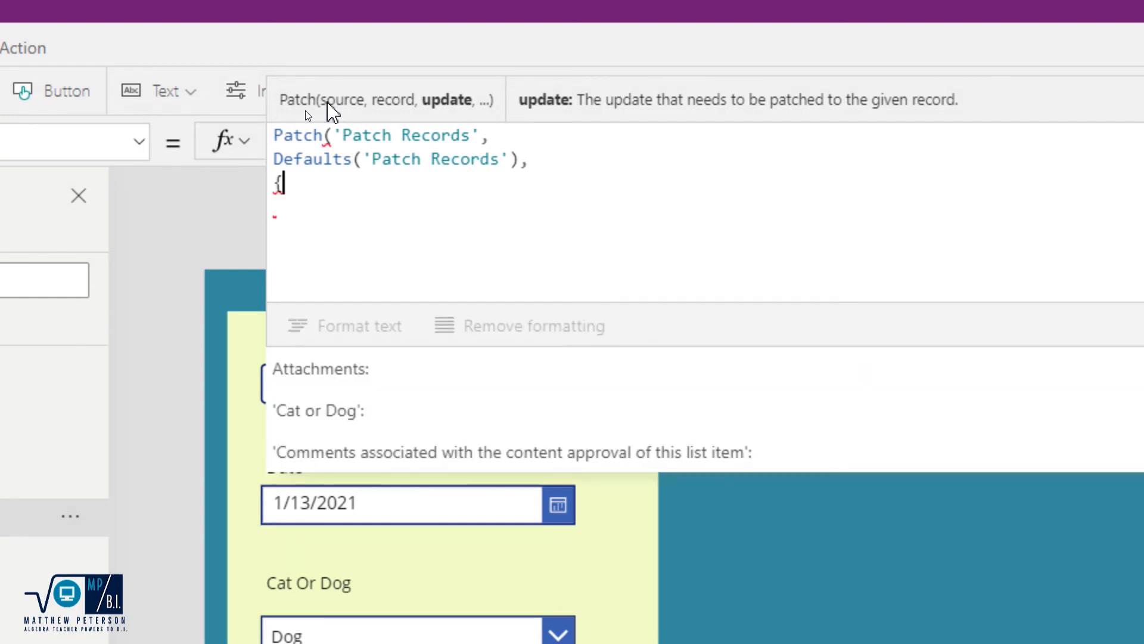
text(ti)
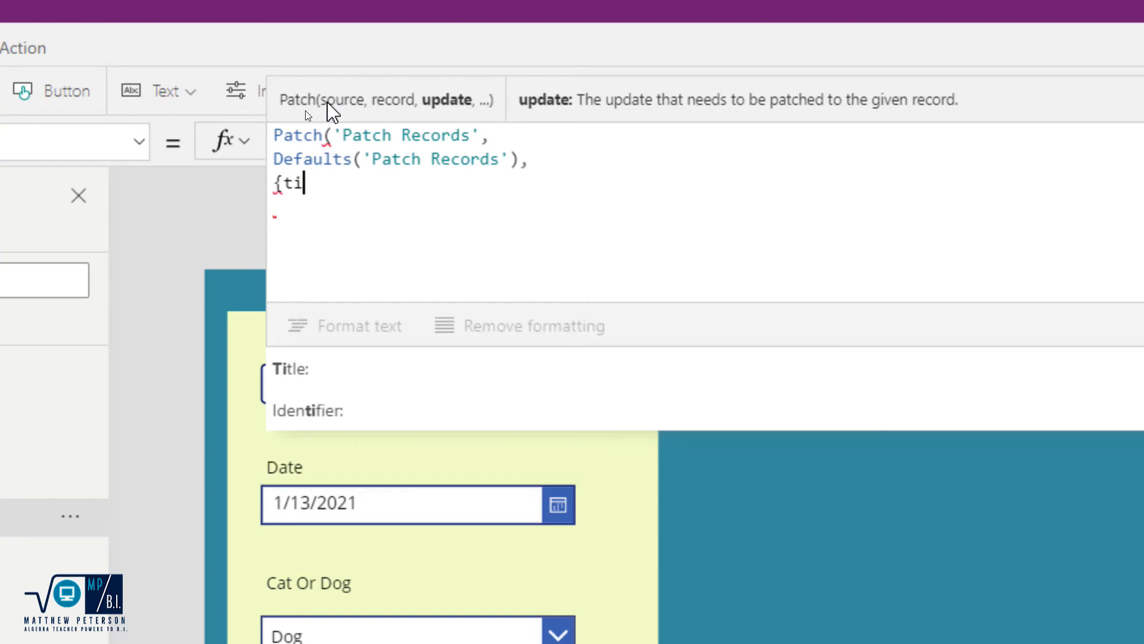
key(Tab)
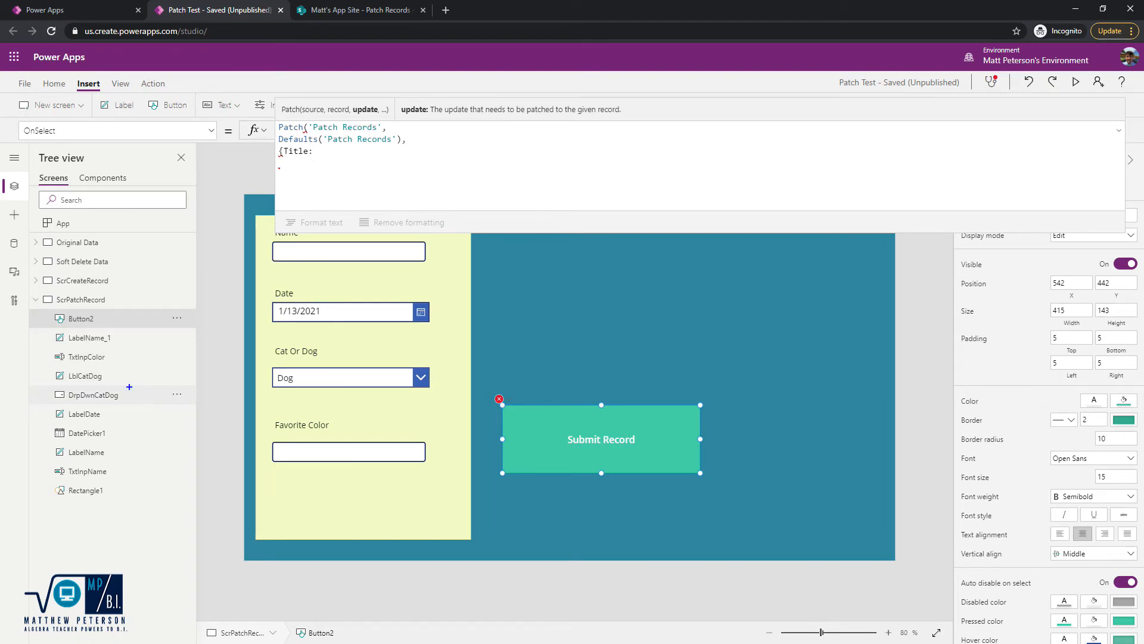
drag(109, 469, 204, 402)
key(Escape)
text(tx)
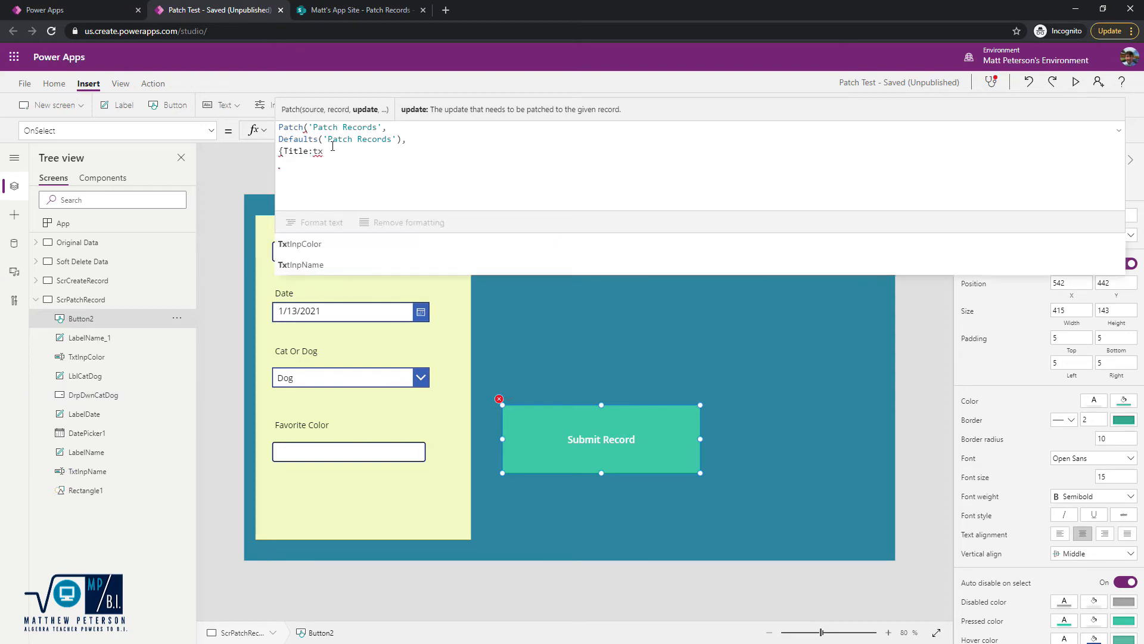
key(Down)
key(Tab)
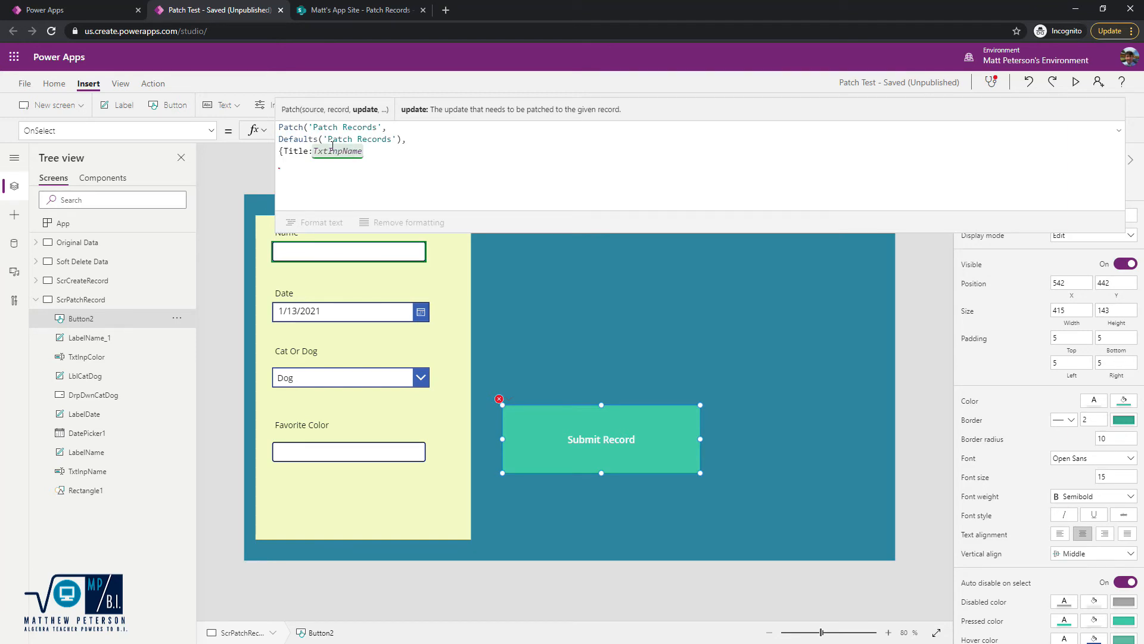
text(.)
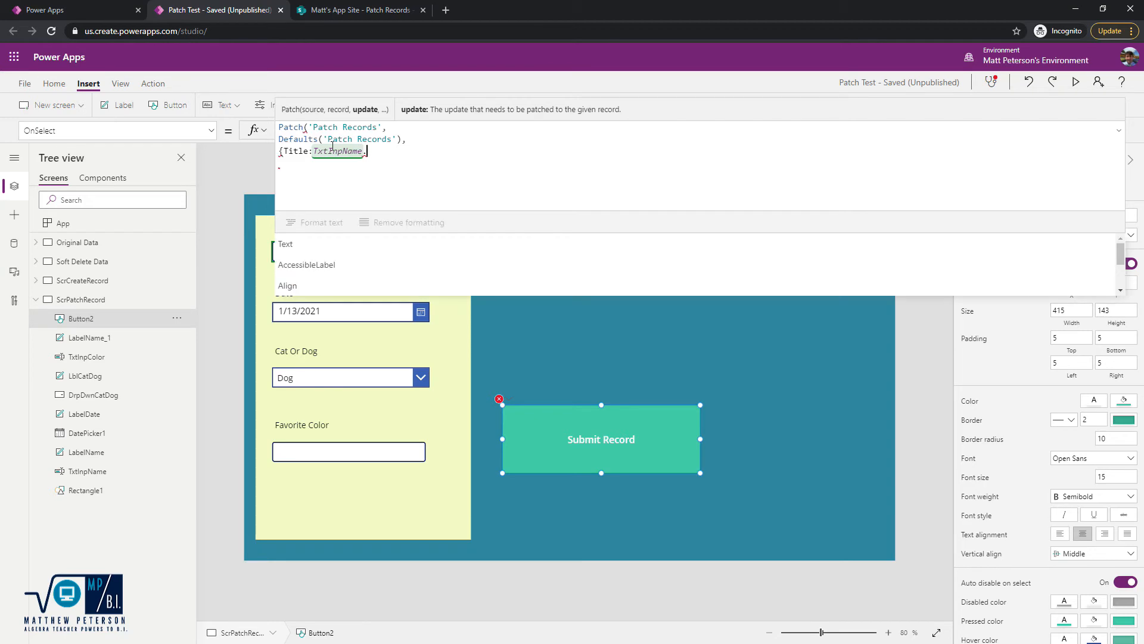
click(308, 246)
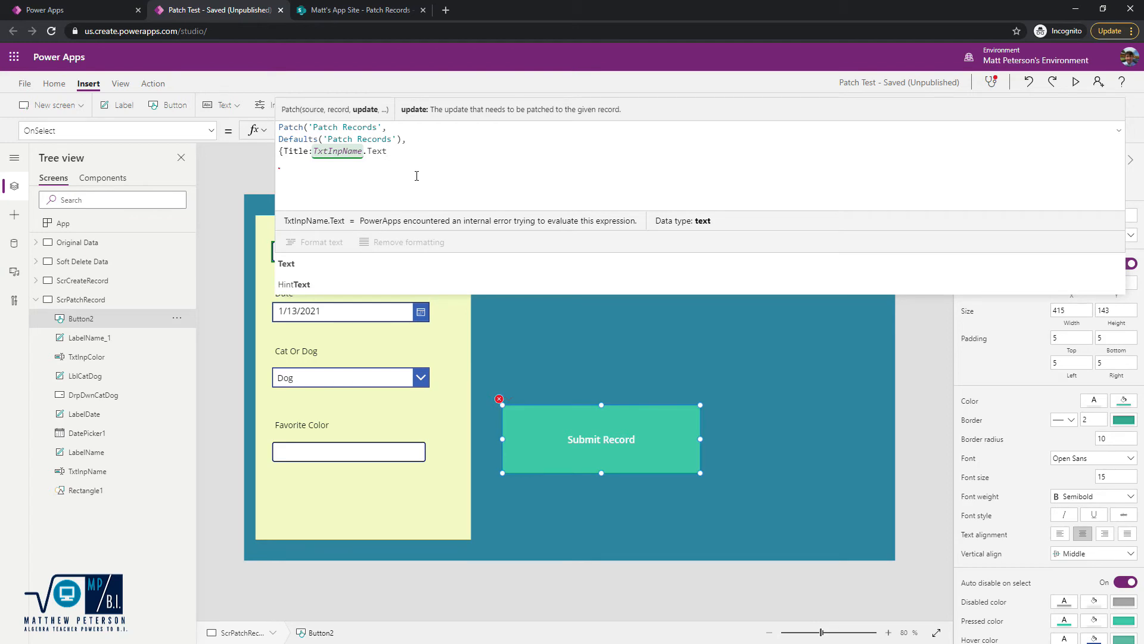
text(})
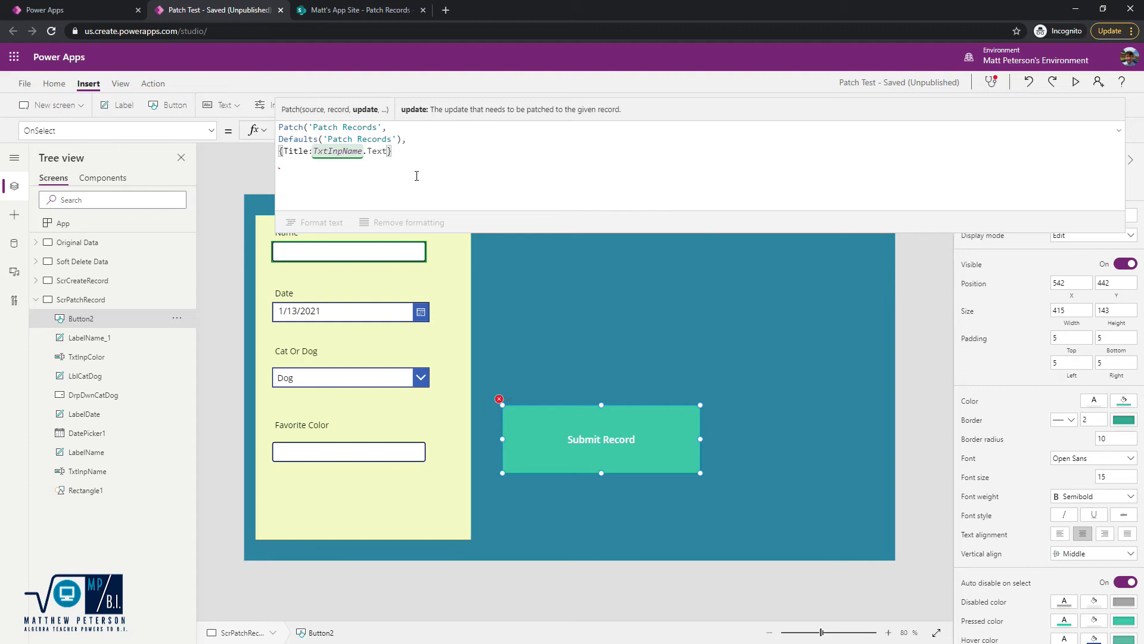
text(,)
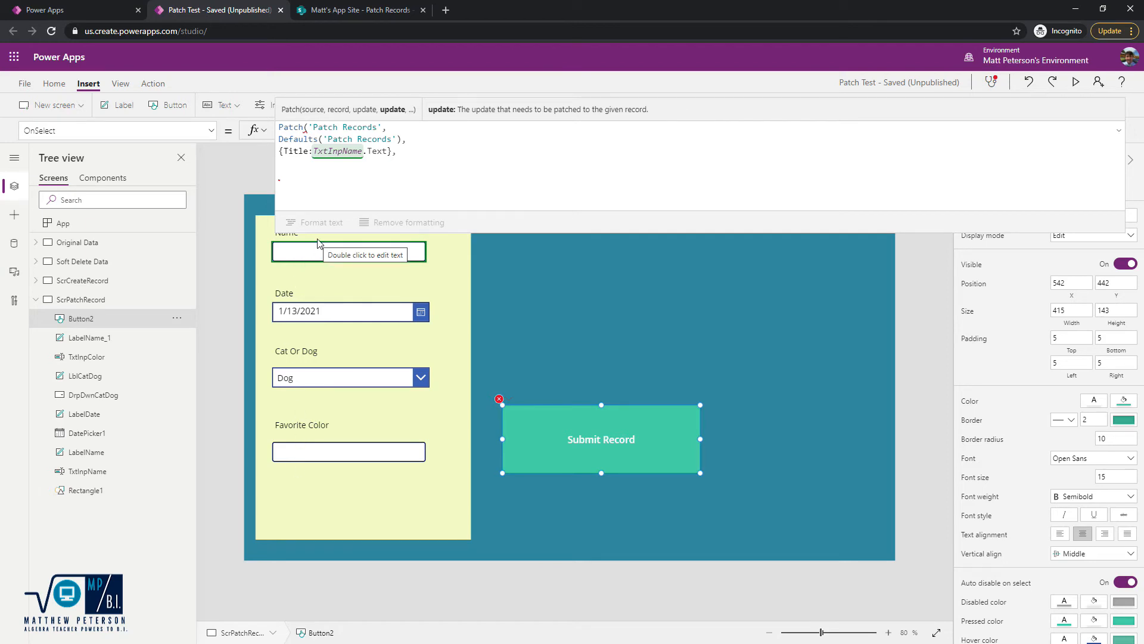
Add a second update record, {Date:DatePicker1.SelectedDate}, on its own line of the Patch formula, ending with a comma
key(ctrl+s)
text({)
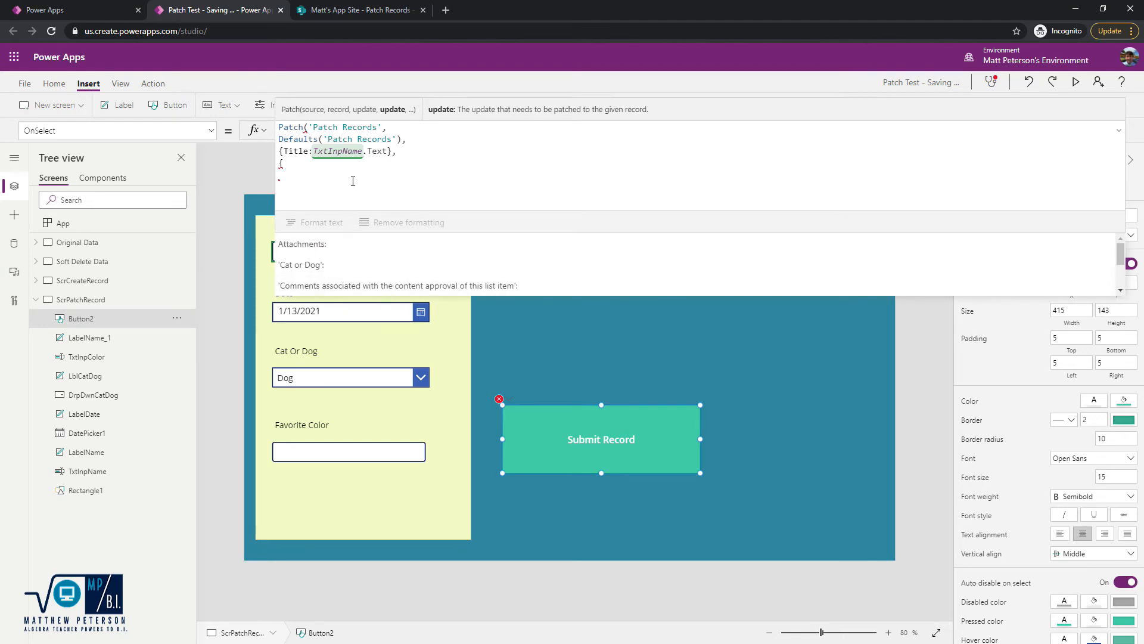
text(da)
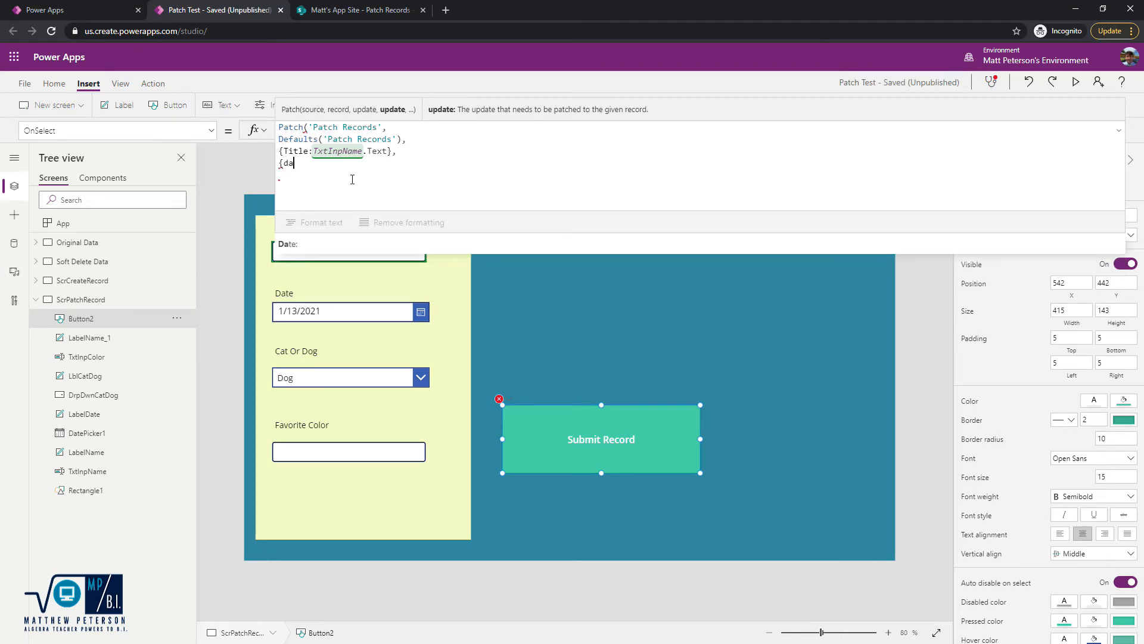
key(Tab)
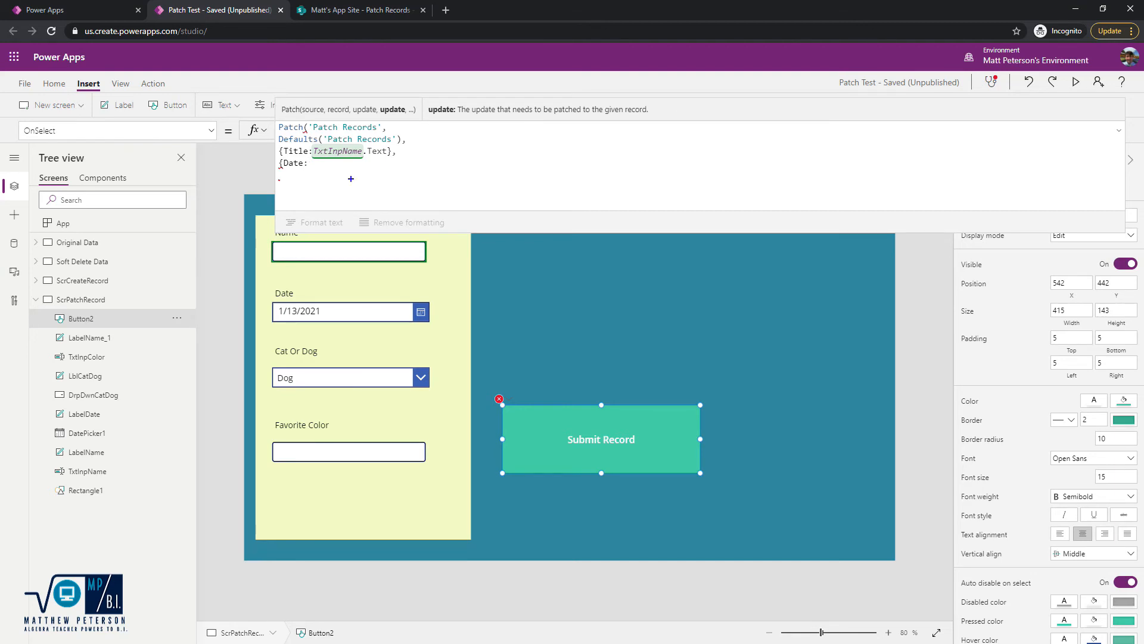
drag(115, 431, 266, 349)
key(Escape)
text(date)
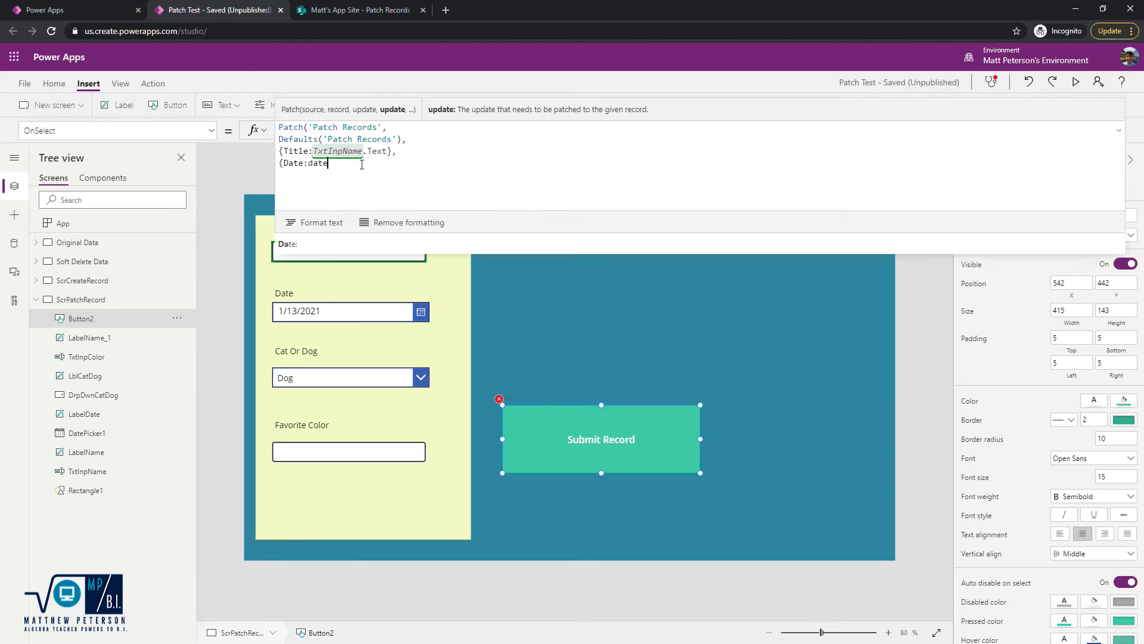
text(pi)
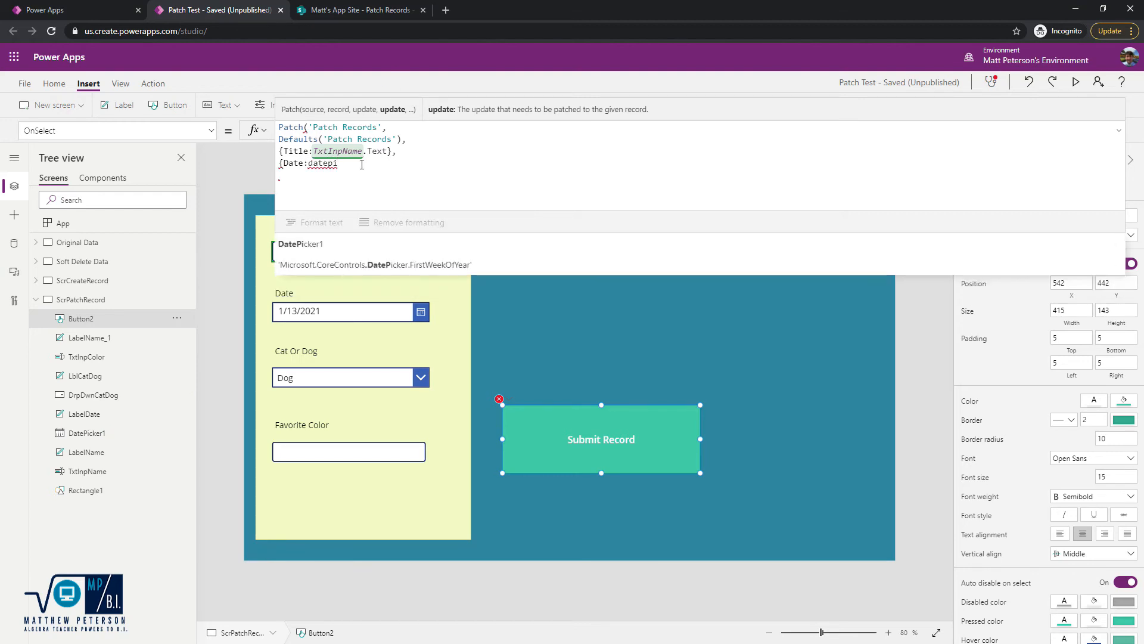
key(Tab)
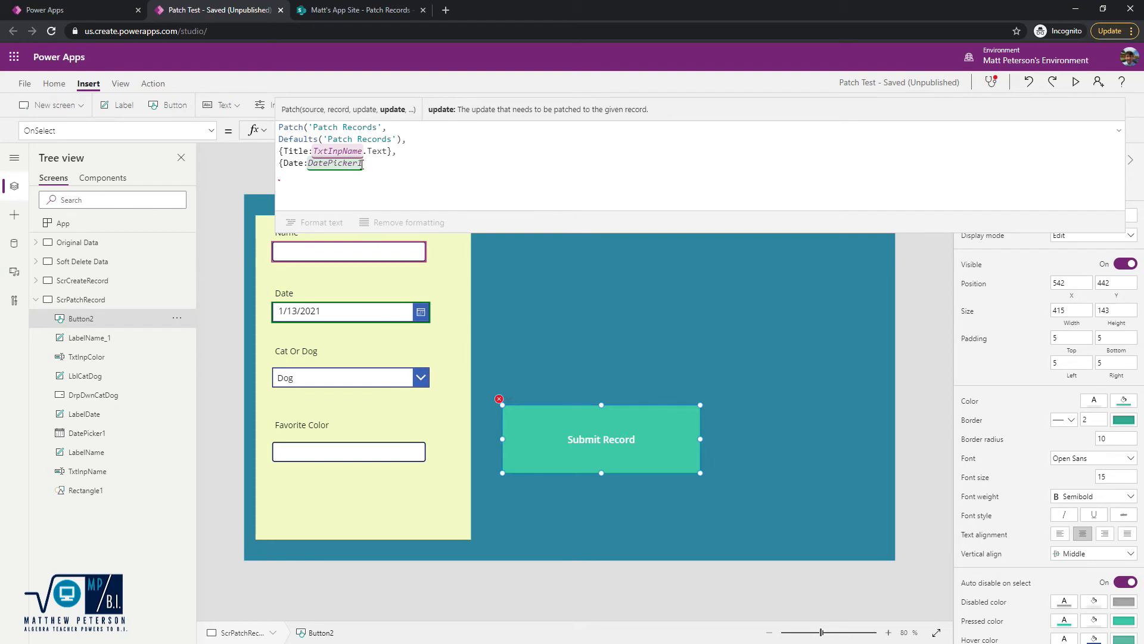
text(.)
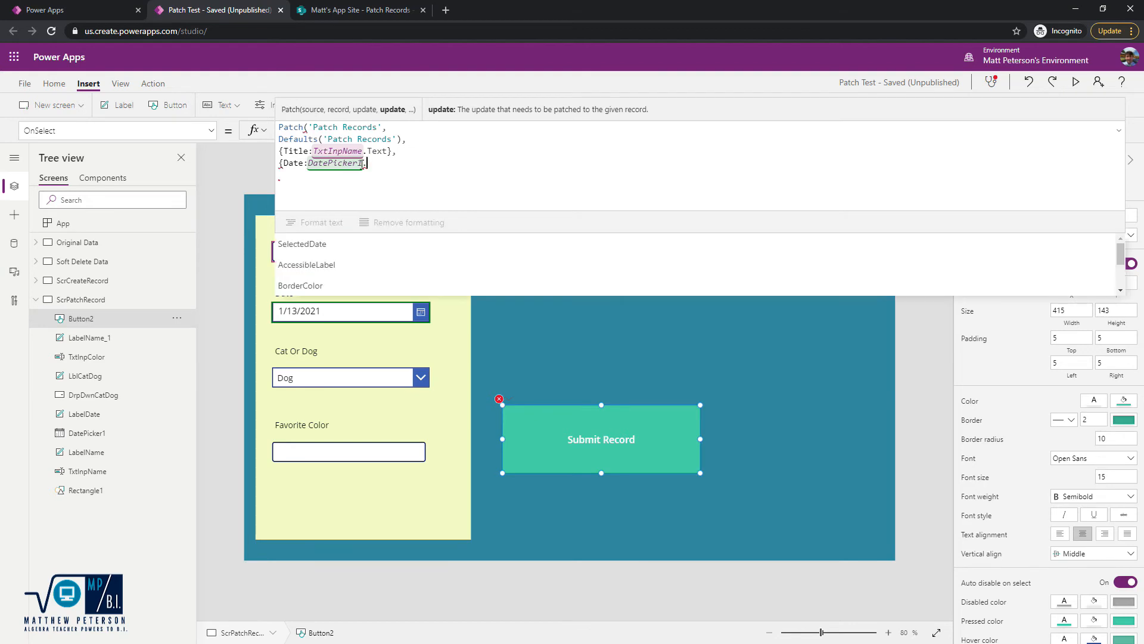
click(307, 246)
text(})
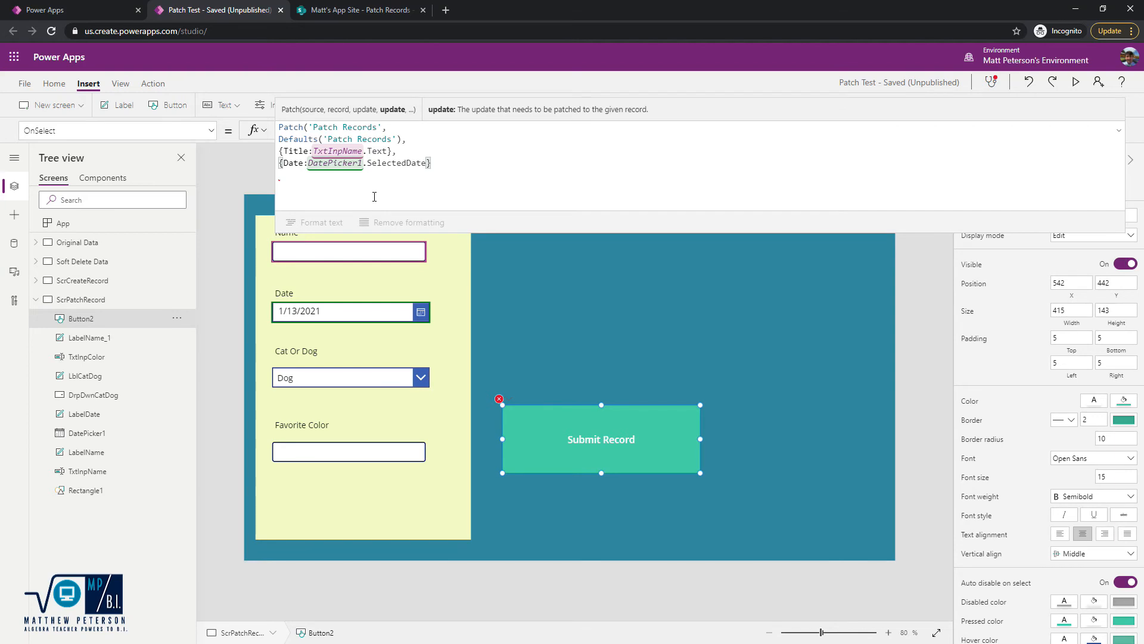
text(,)
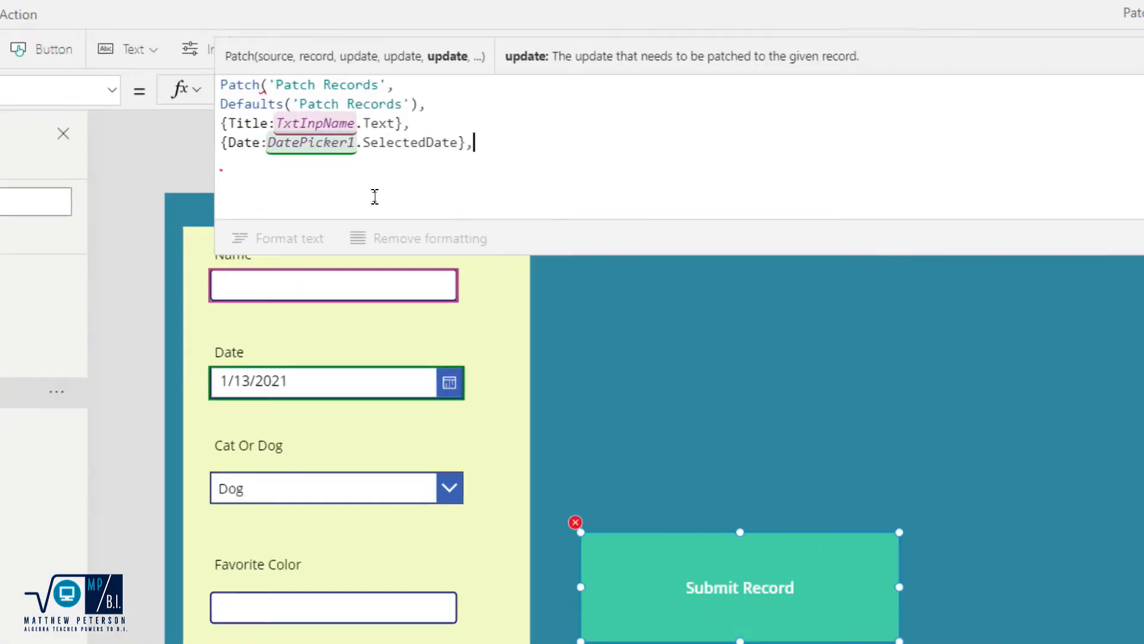
Add the update record {'Cat or Dog':DrpDwnCatDog.SelectedText} on a new line after the Date record, followed by a comma
key(shift+Return)
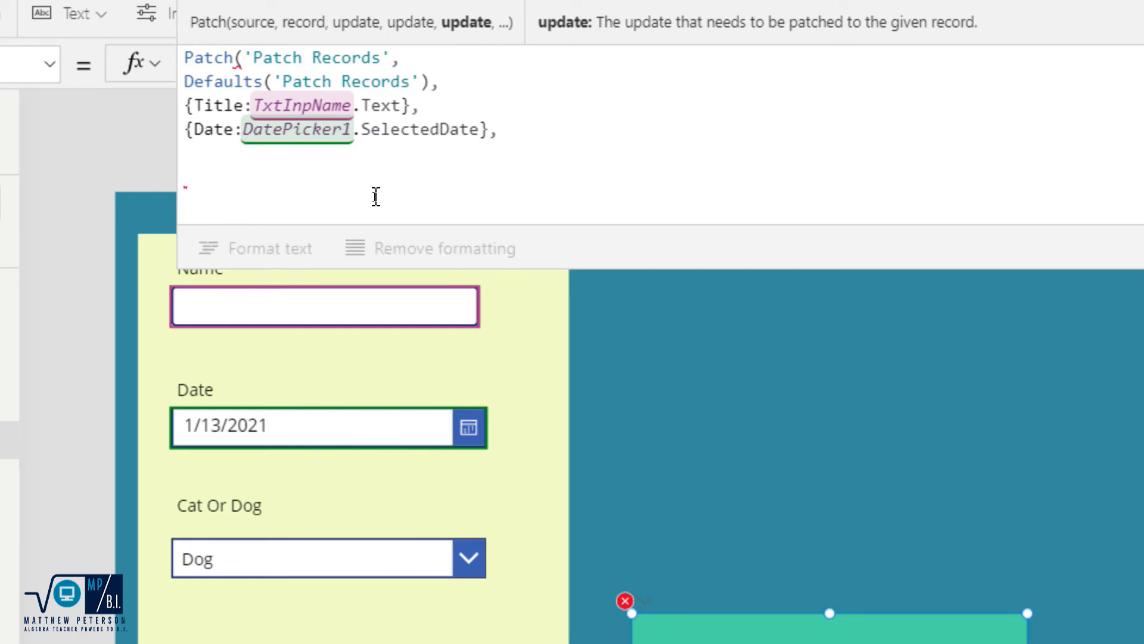
text({)
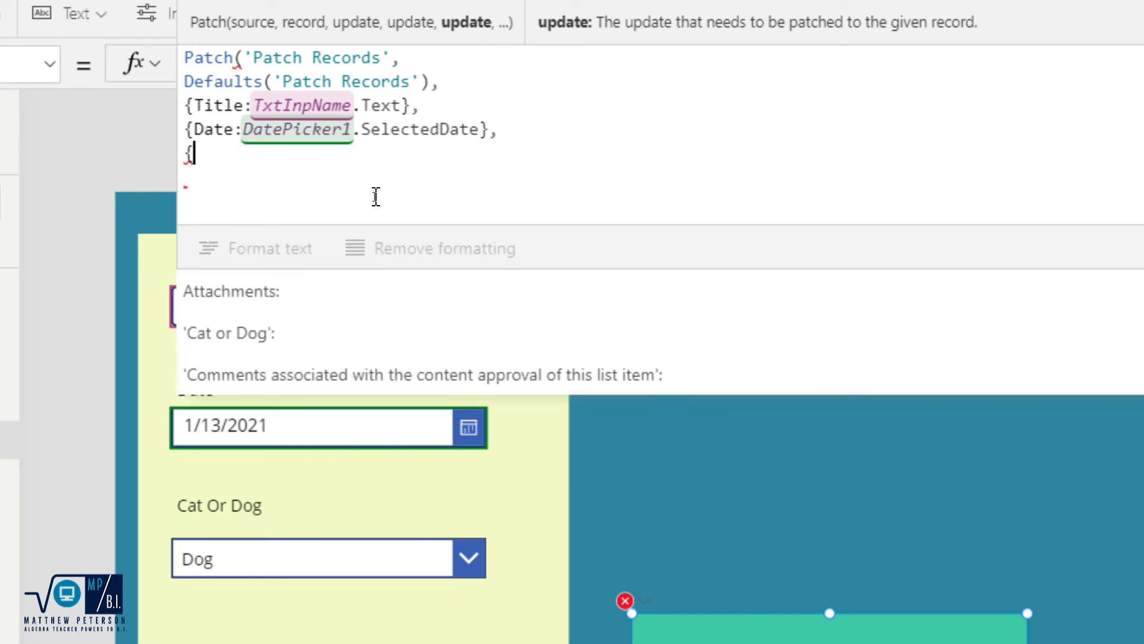
click(272, 335)
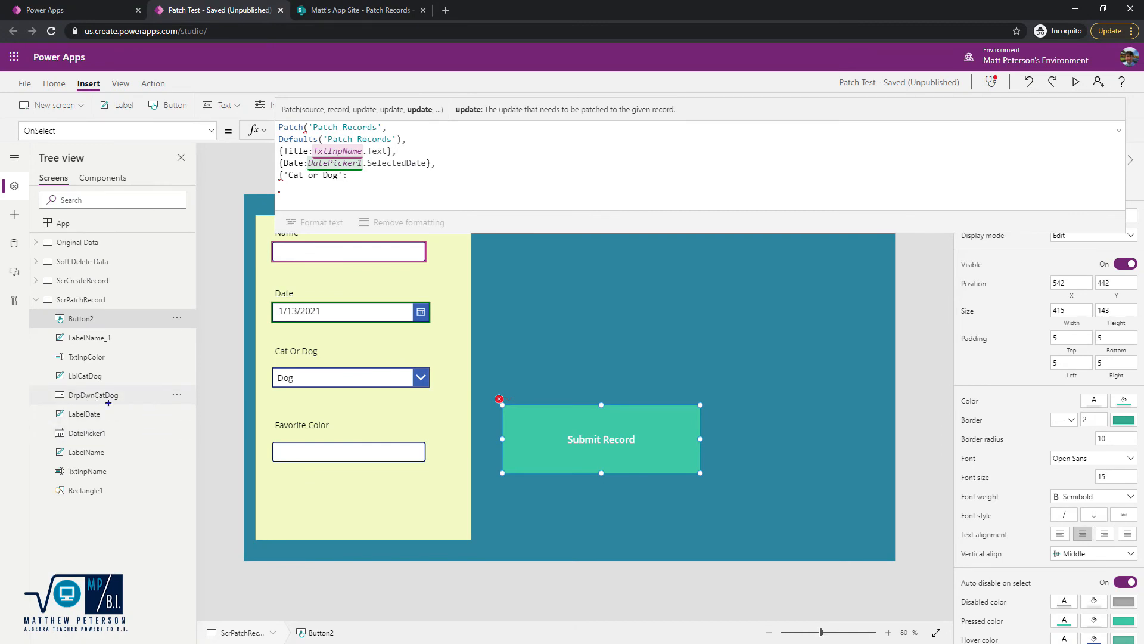
drag(110, 407, 224, 522)
key(Escape)
click(348, 179)
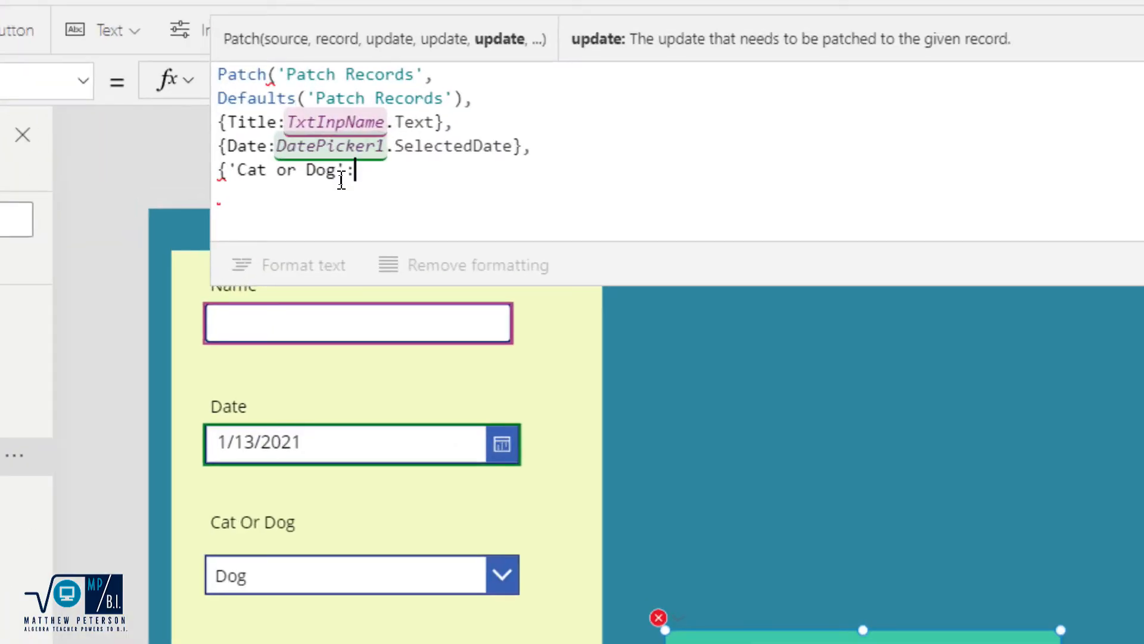
text(dro)
key(BackSpace)
text(p)
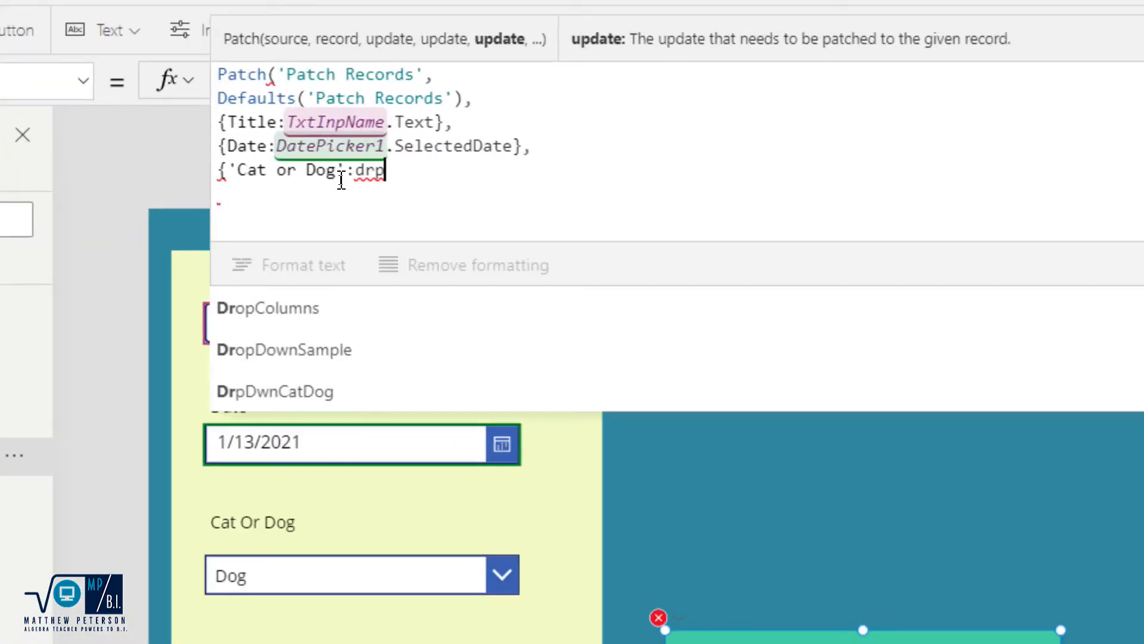
key(Tab)
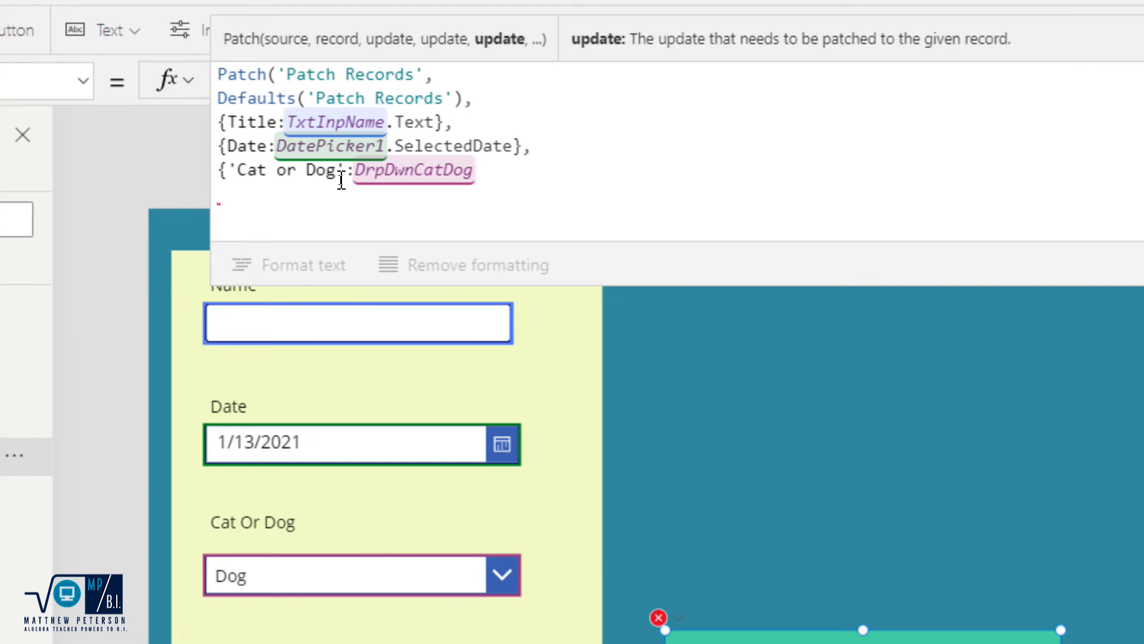
text(.)
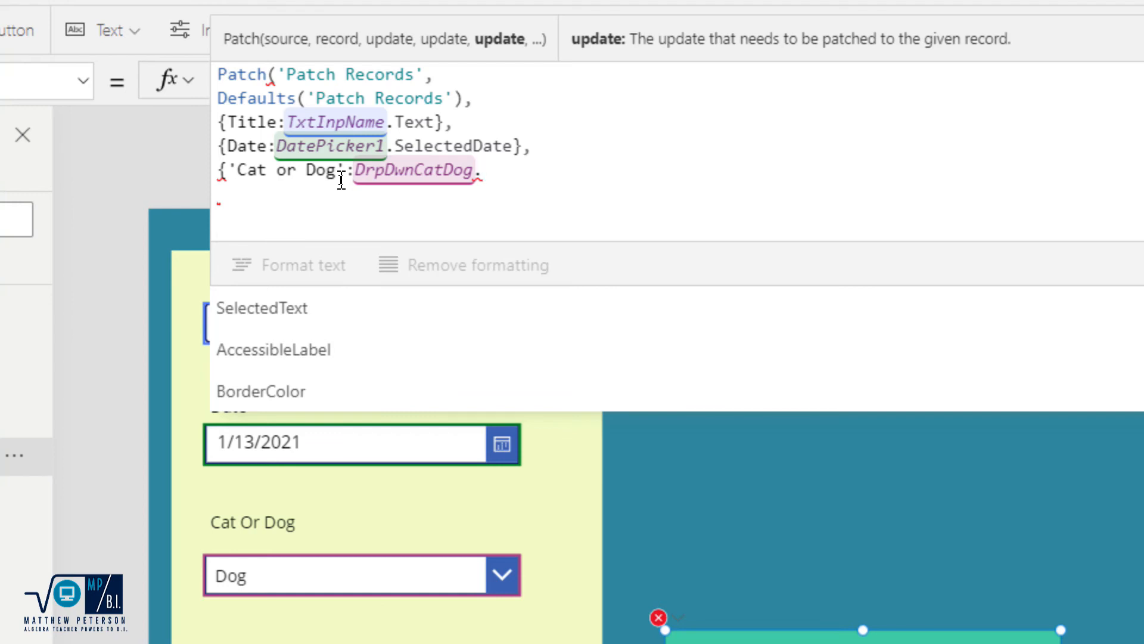
key(Tab)
text(})
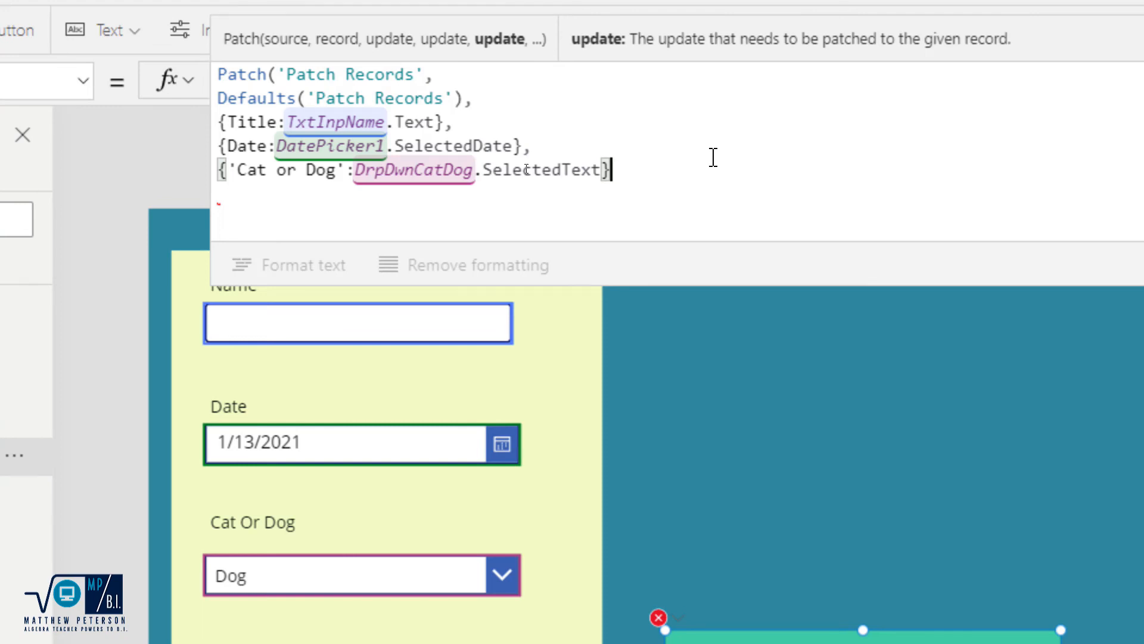
text(,)
Add the update record {'Favorite Color':TxtInpColor.Text} on a new line below the 'Cat or Dog' record
key(shift+Return)
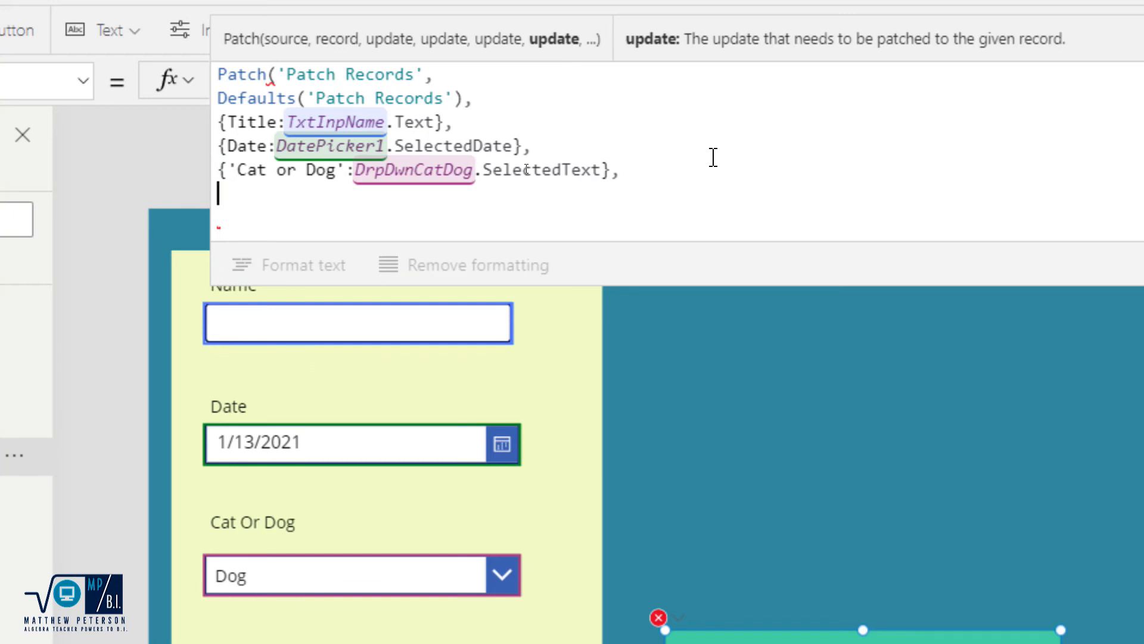
text({)
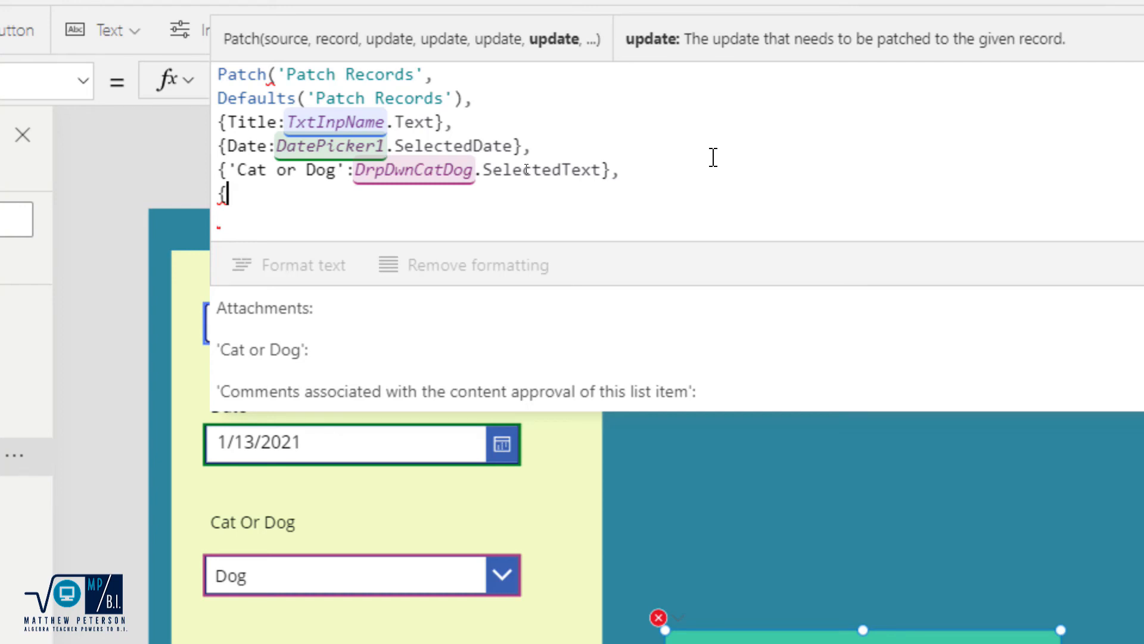
text(va)
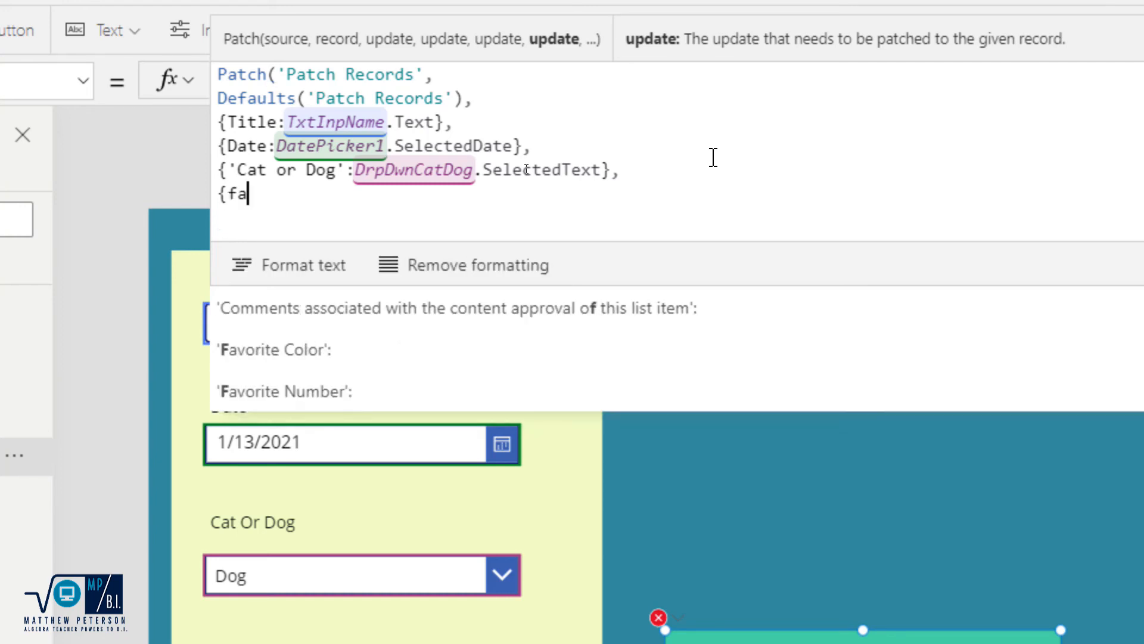
key(Tab)
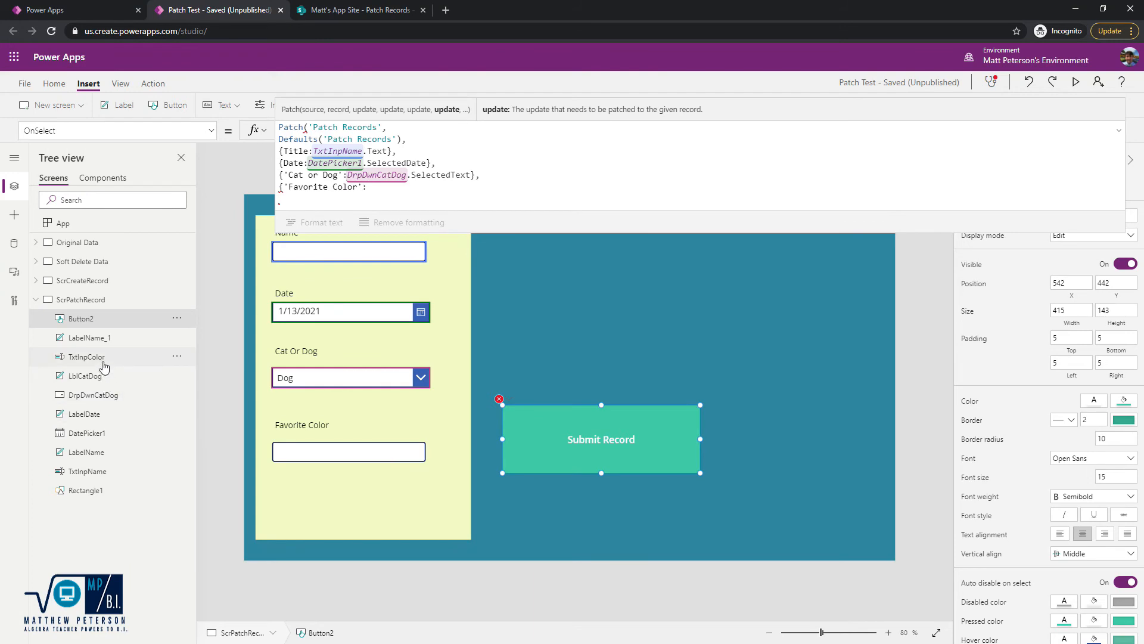
text(TxtInpColor)
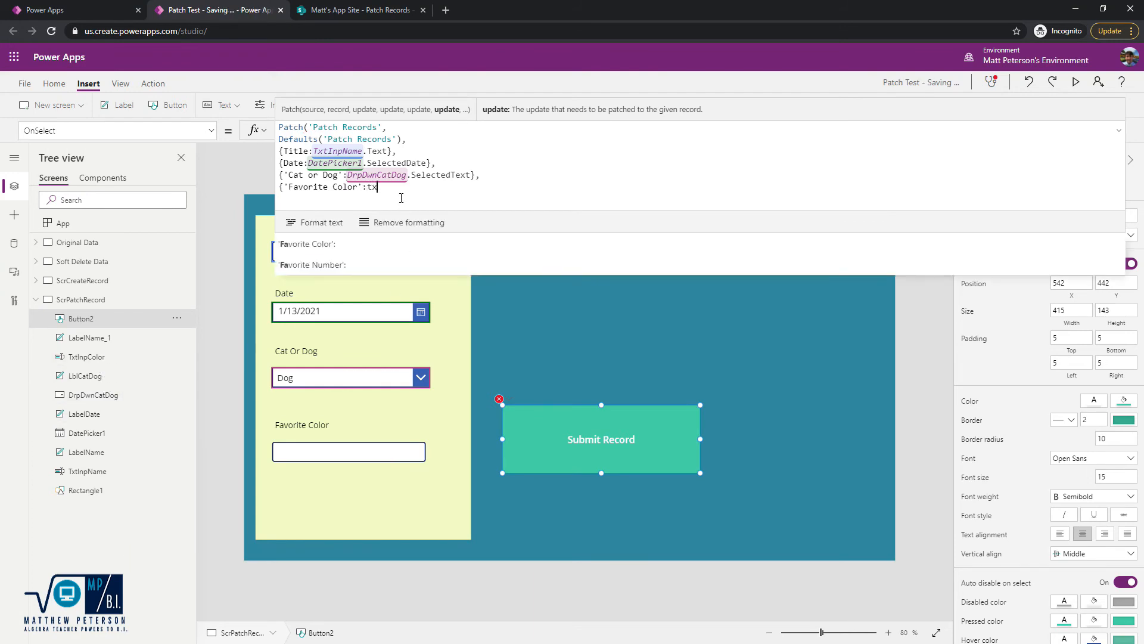
key(Tab)
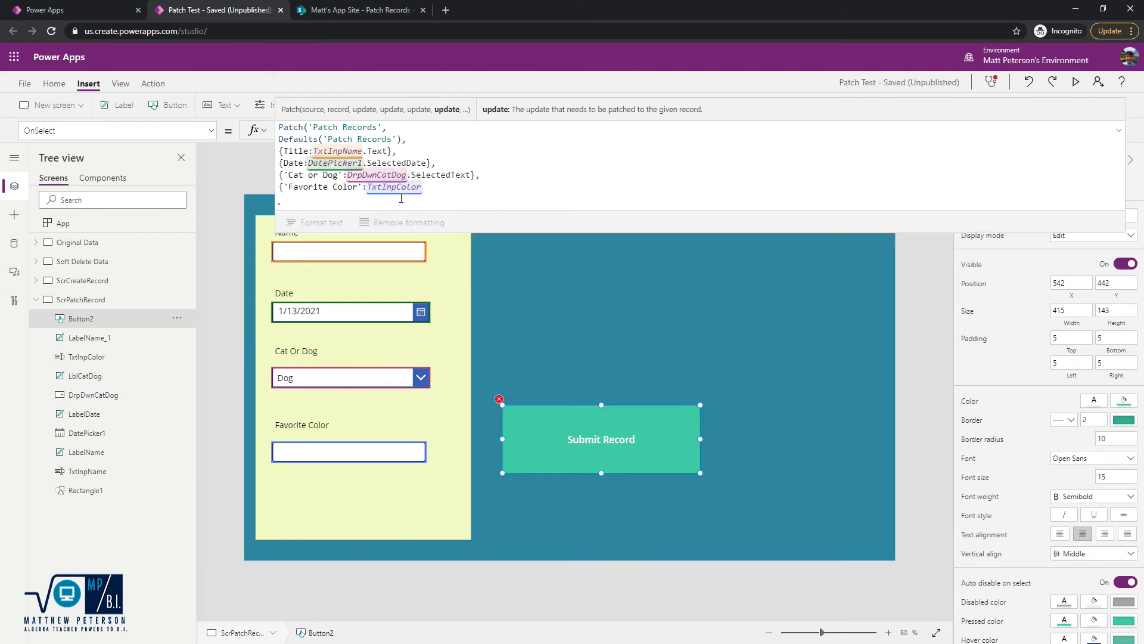
text(.)
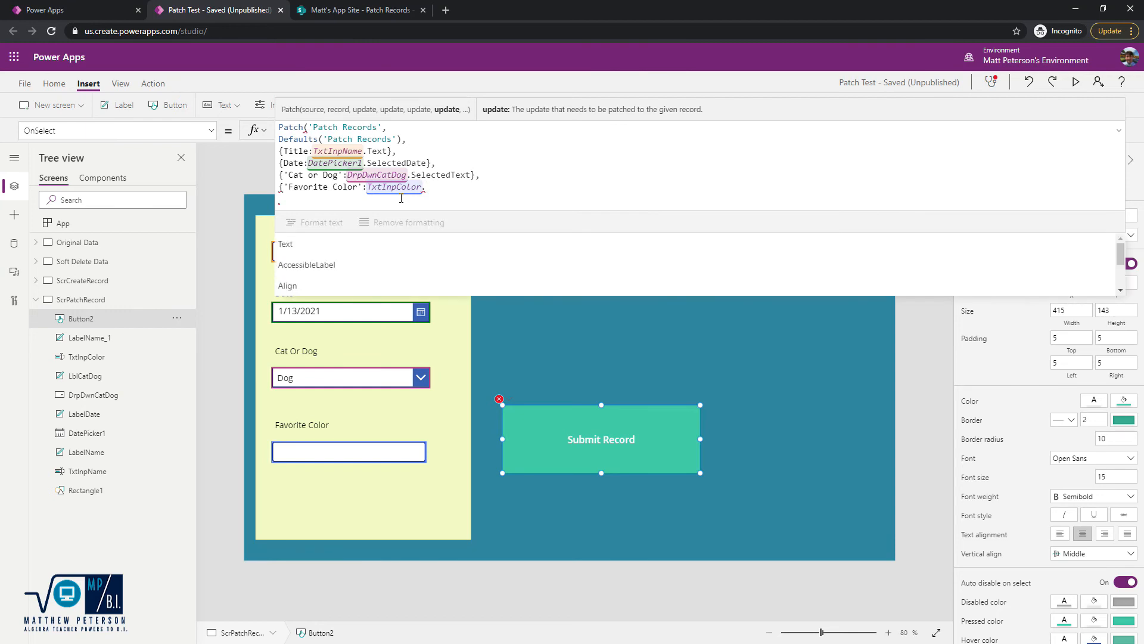
key(Tab)
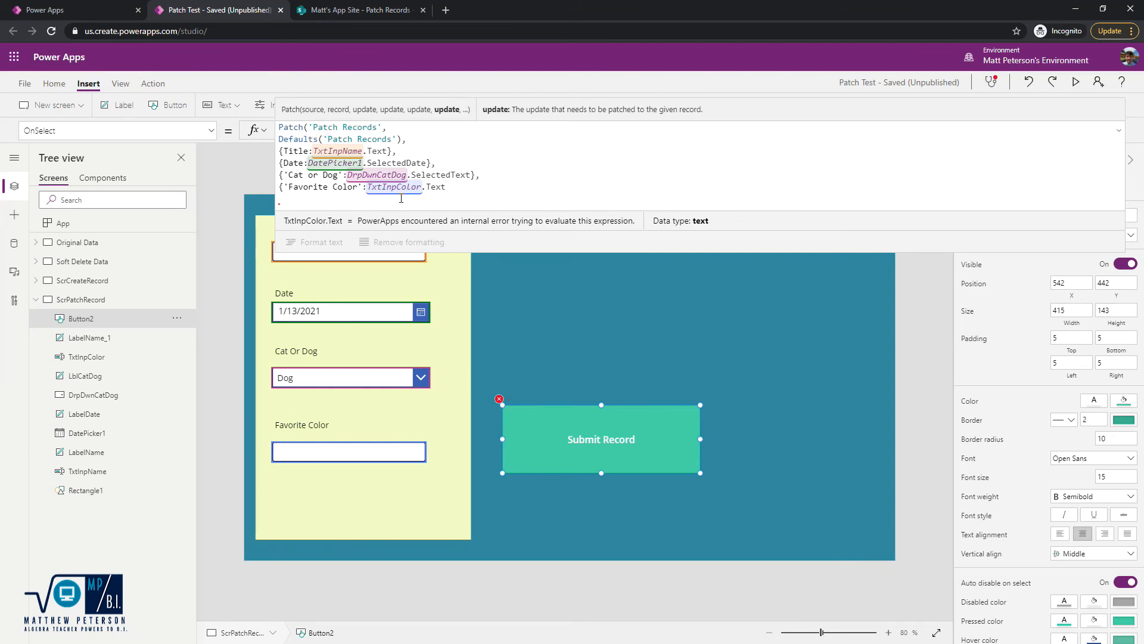
text(})
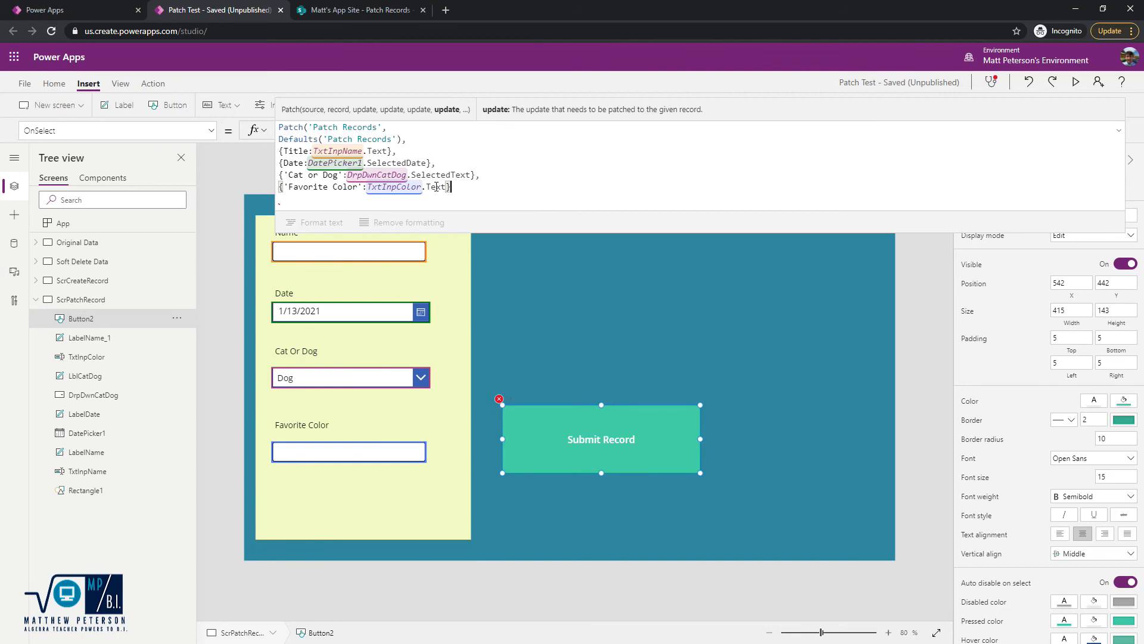
Close the Patch formula with a parenthesis and semicolon, and add Navigate('Original Data',ScreenTransition.CoverRight) below it
text())
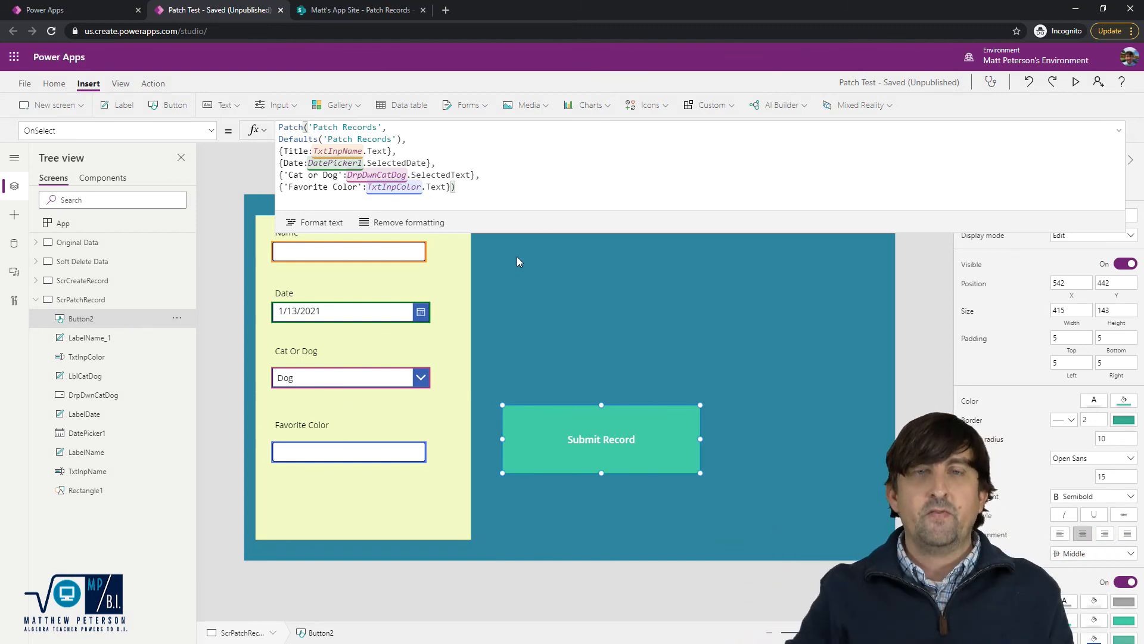
text(;)
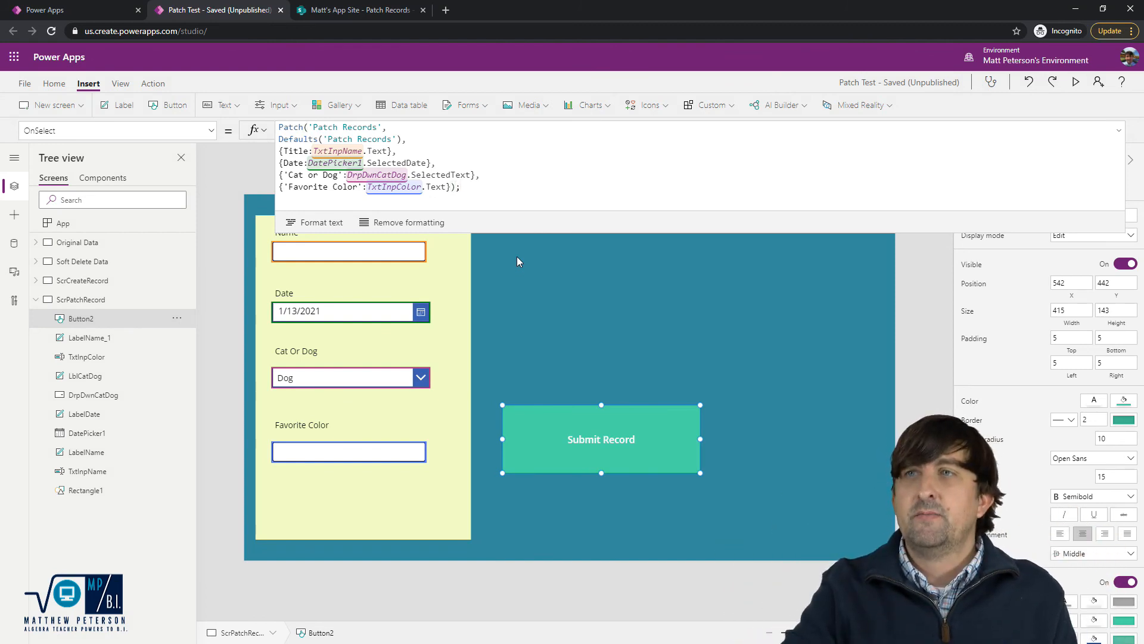
key(Return)
key(Return)
text(navi)
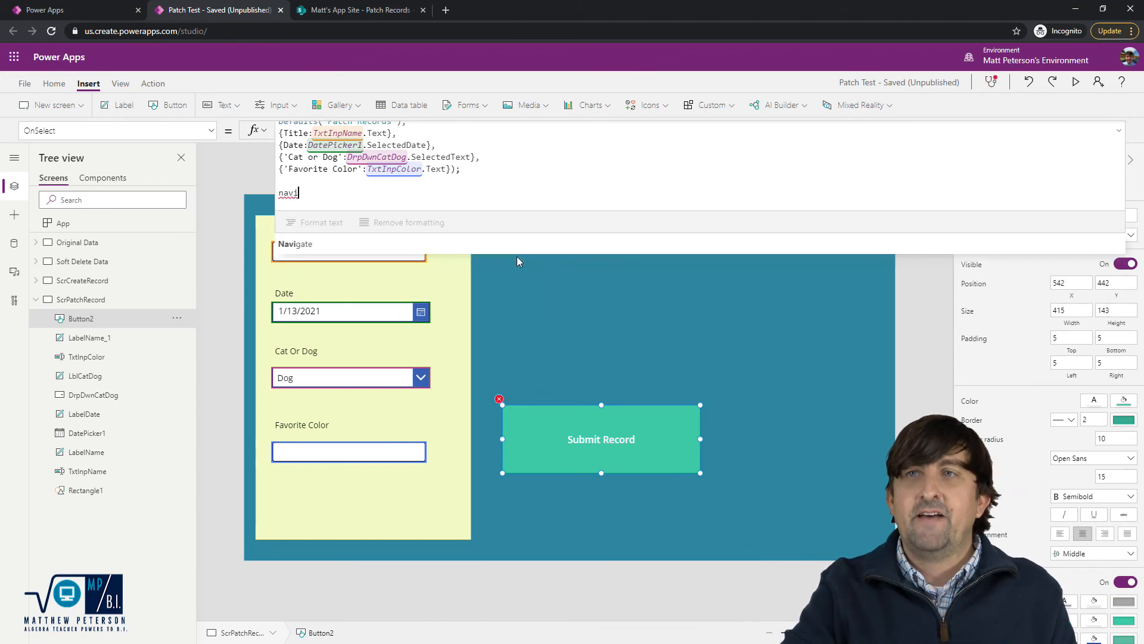
key(Tab)
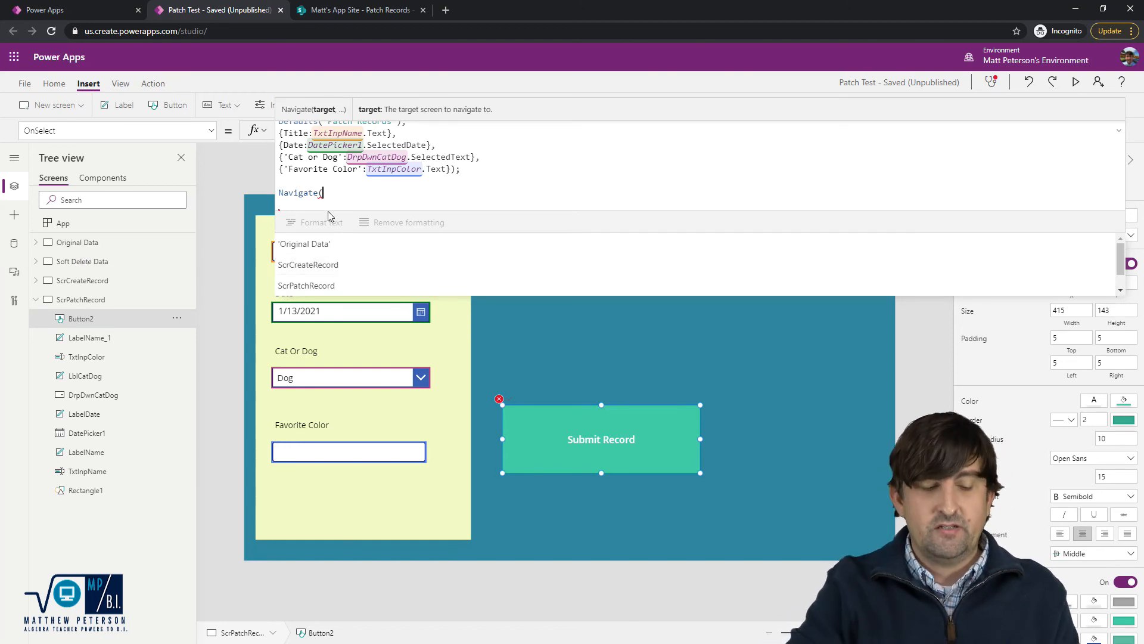
text(O)
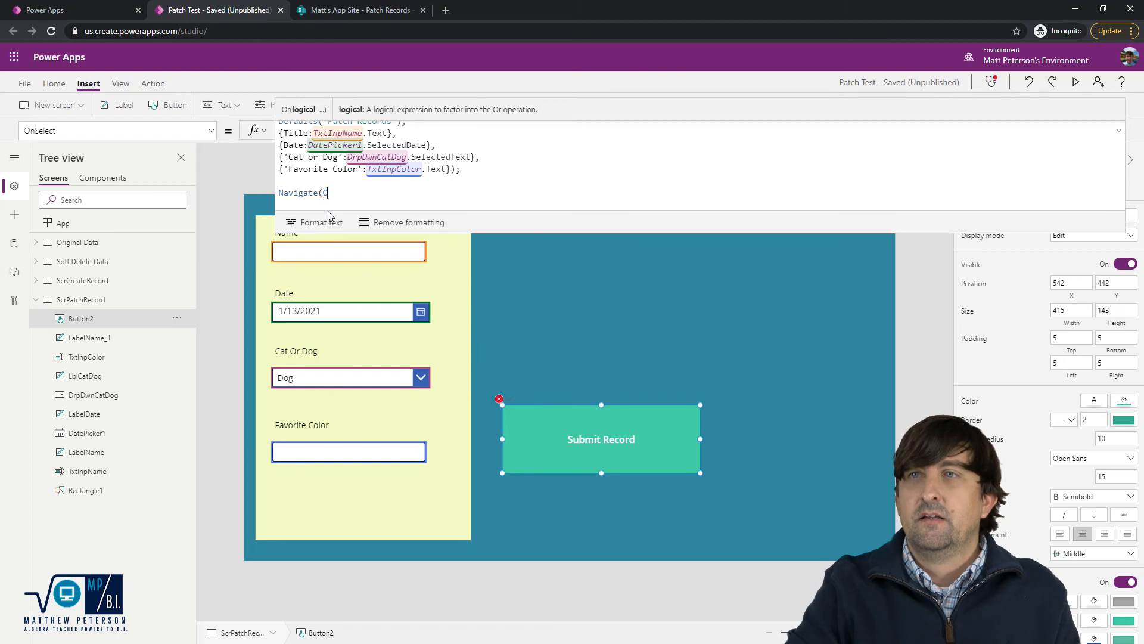
text(ri)
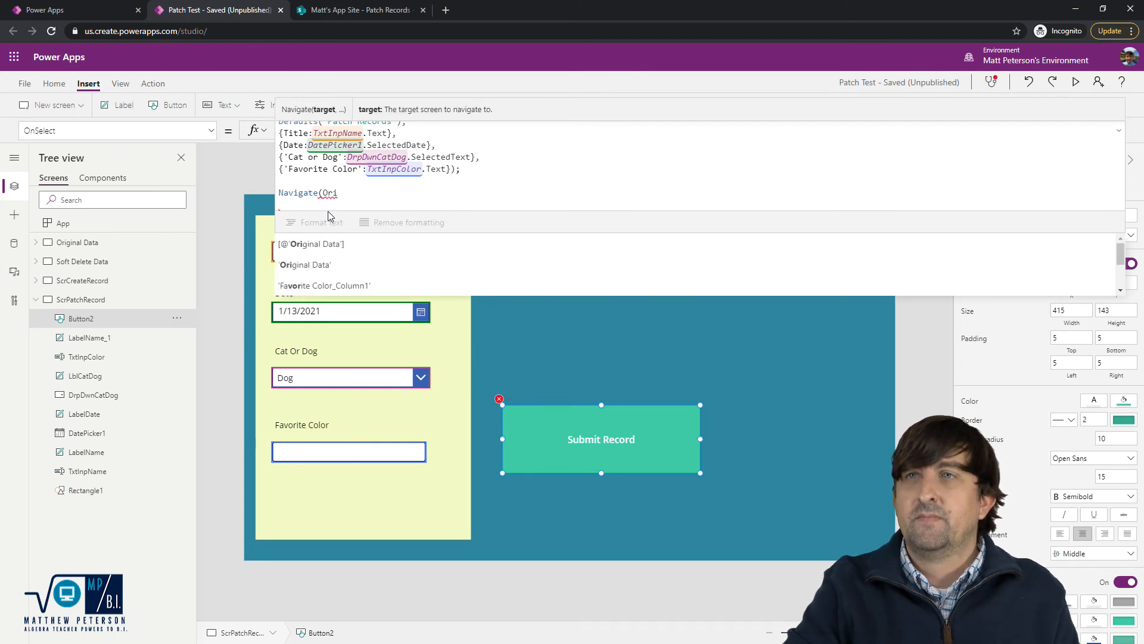
click(365, 265)
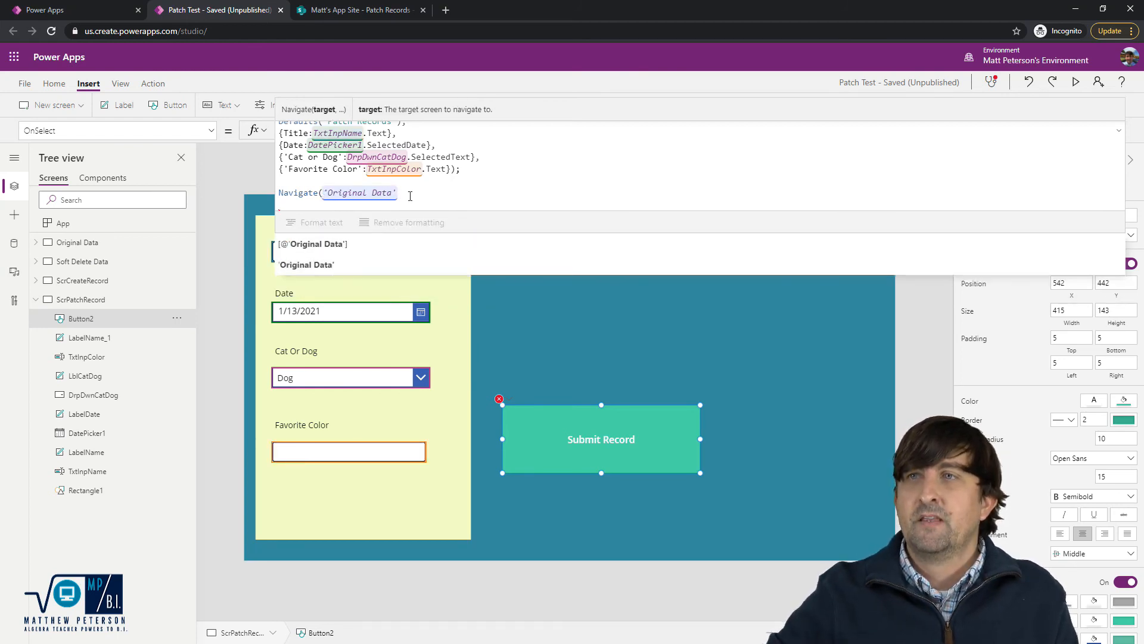
text(,)
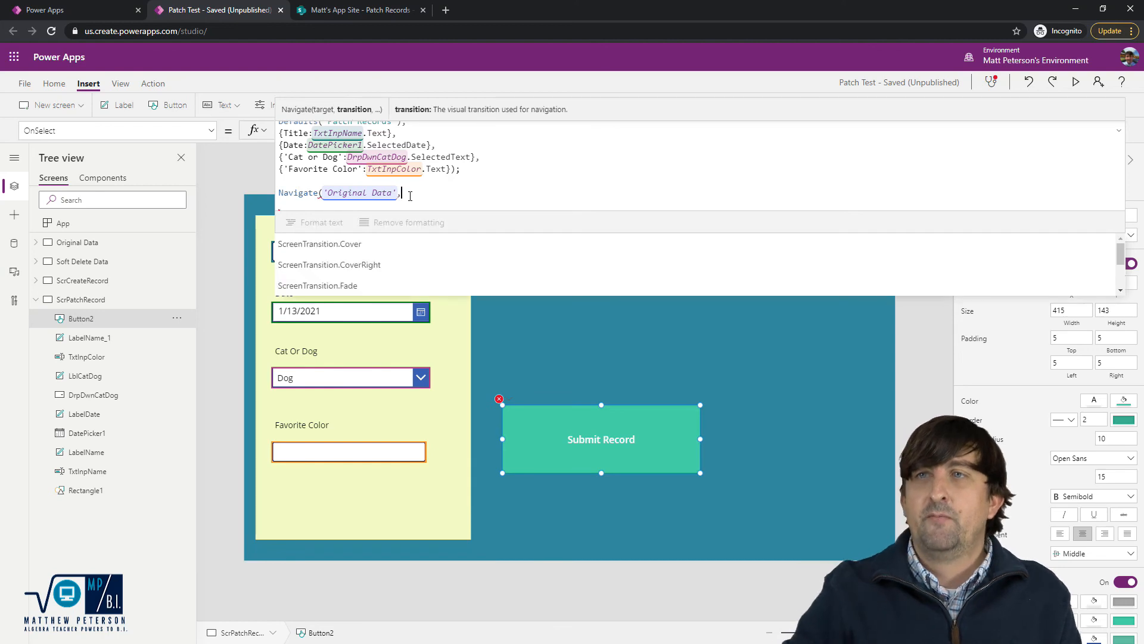
click(372, 265)
text())
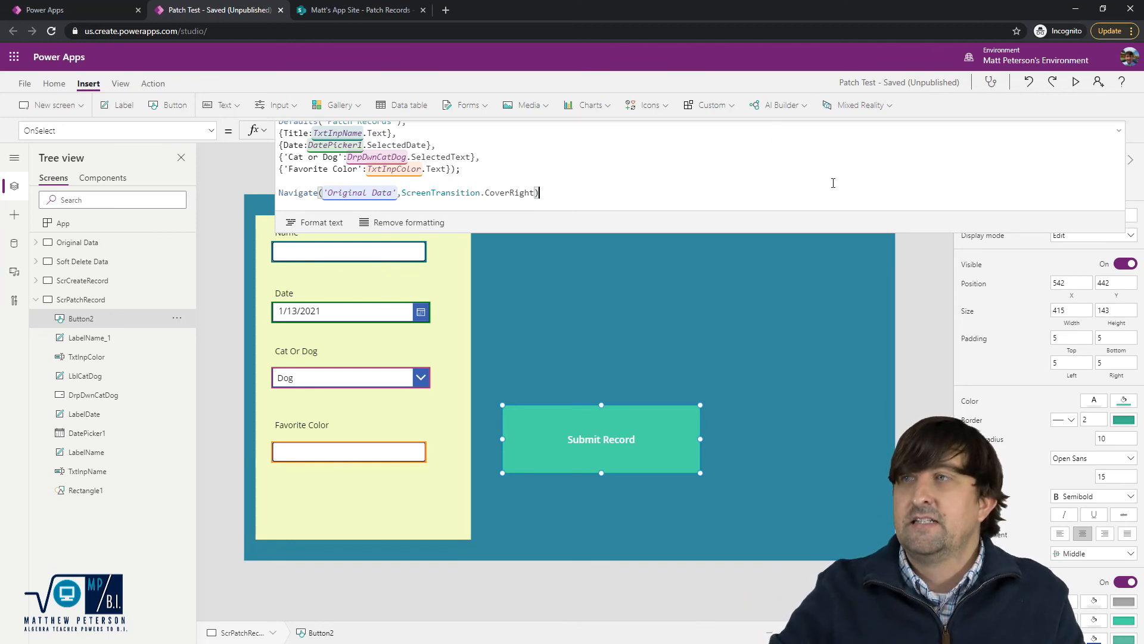
click(843, 310)
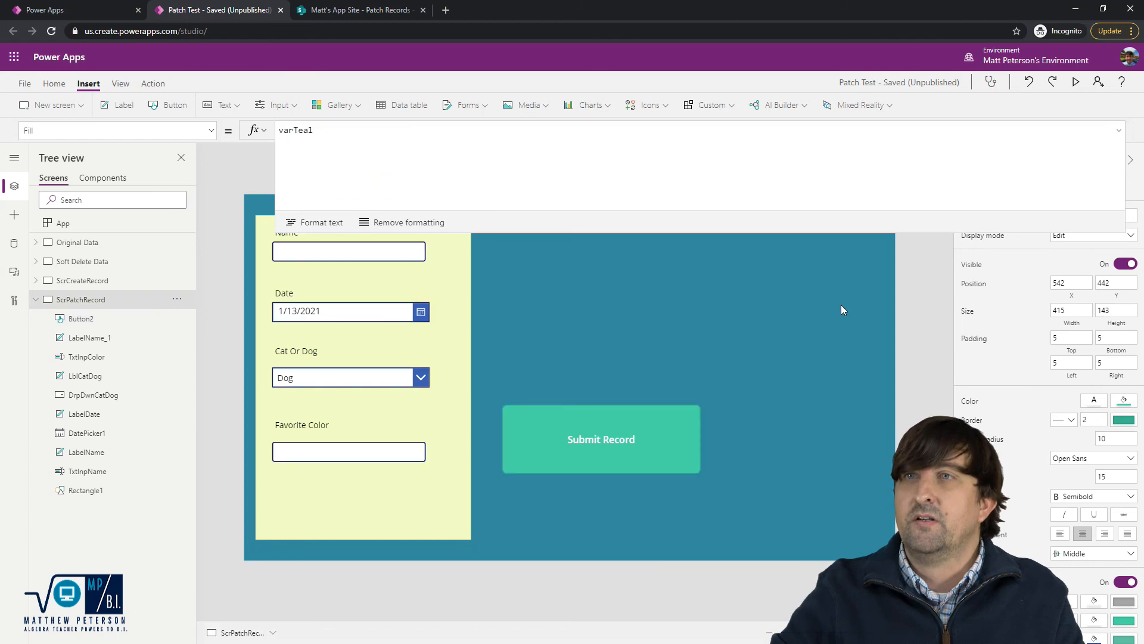
click(1121, 130)
Preview the app, enter a person's first name in the Name input, and set the date to 1/15/2021
click(1076, 81)
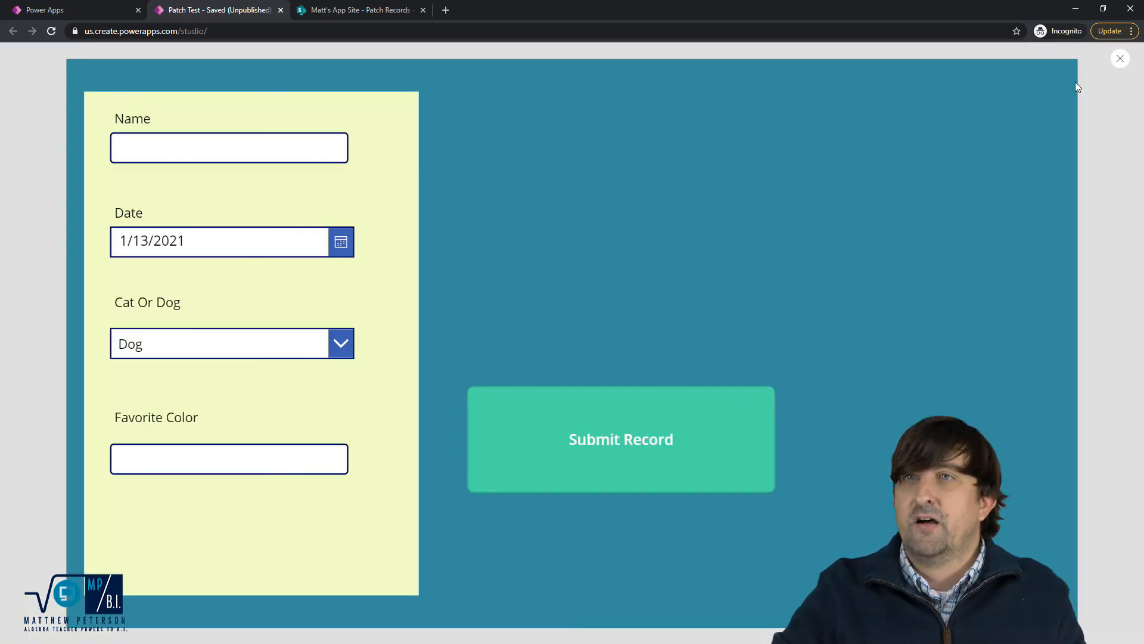
click(234, 138)
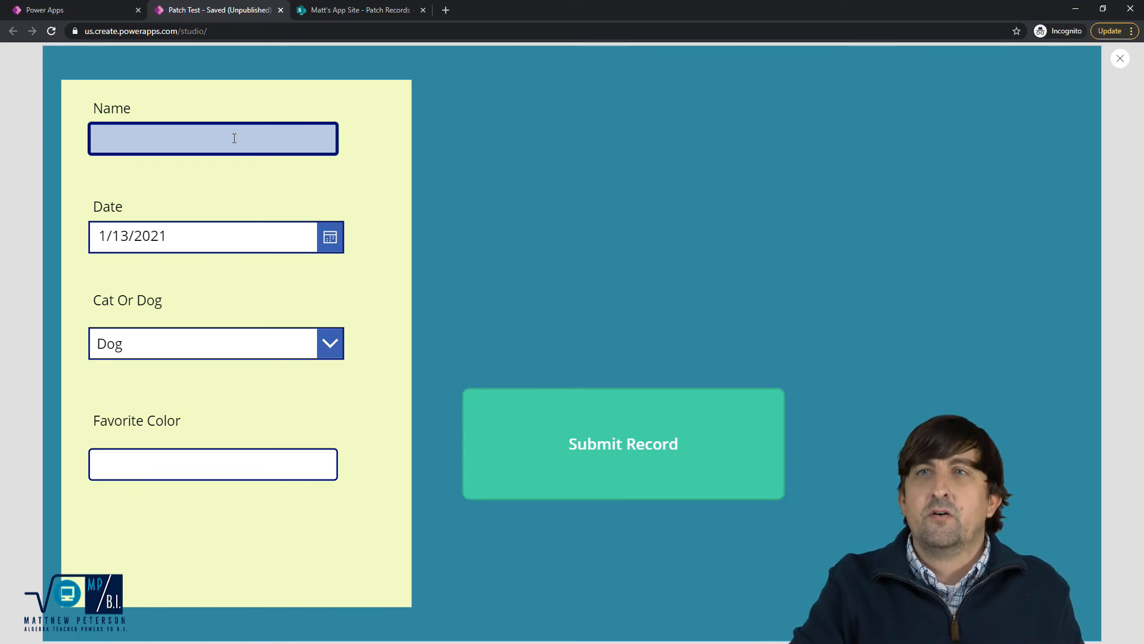
text(Jack)
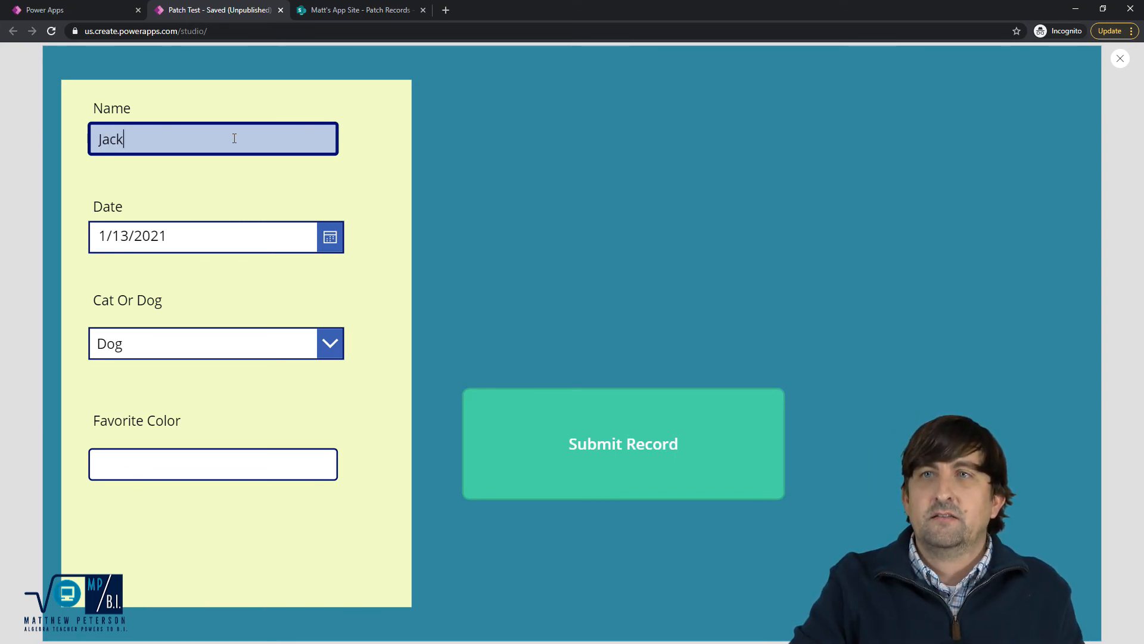
text(son)
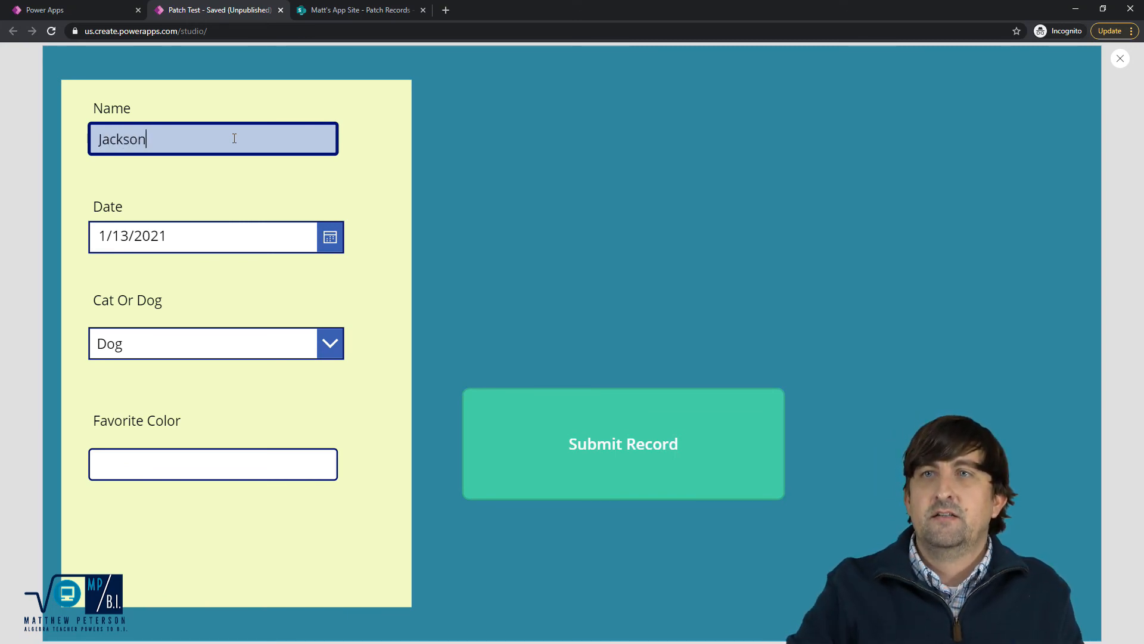
click(331, 238)
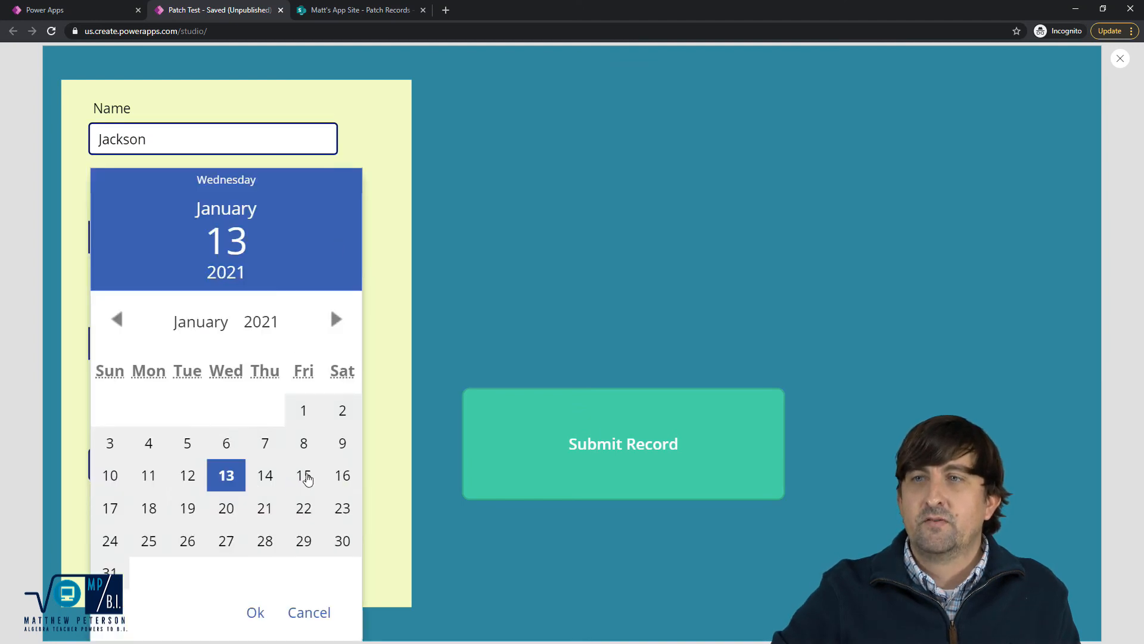
click(308, 479)
click(255, 613)
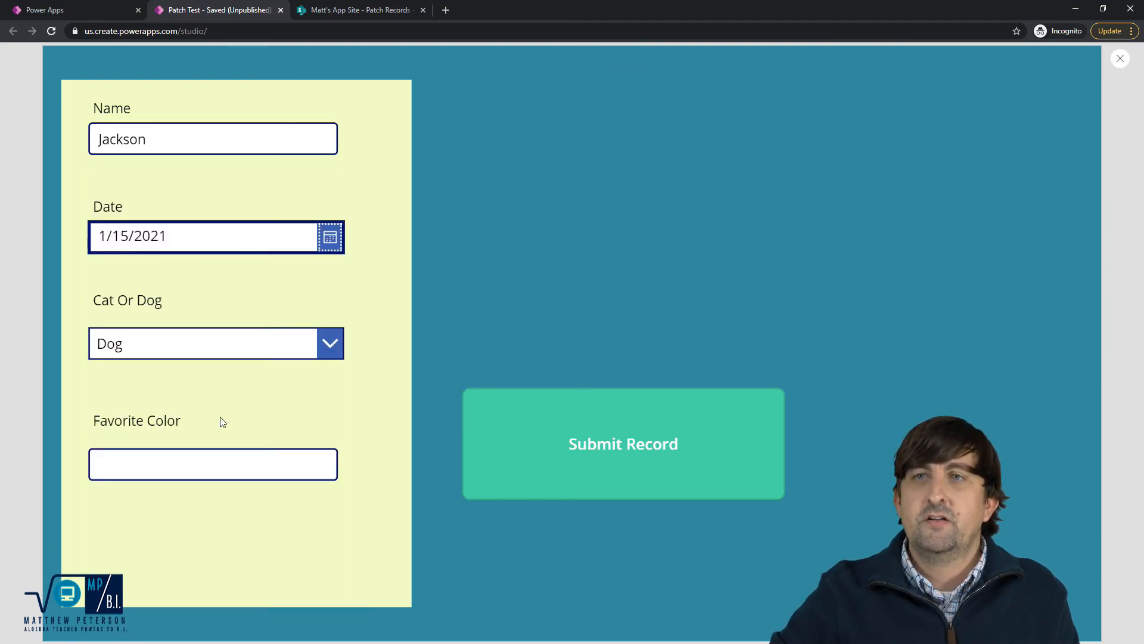
Choose Cat, enter Aqua as the favorite color, and submit the record
click(325, 345)
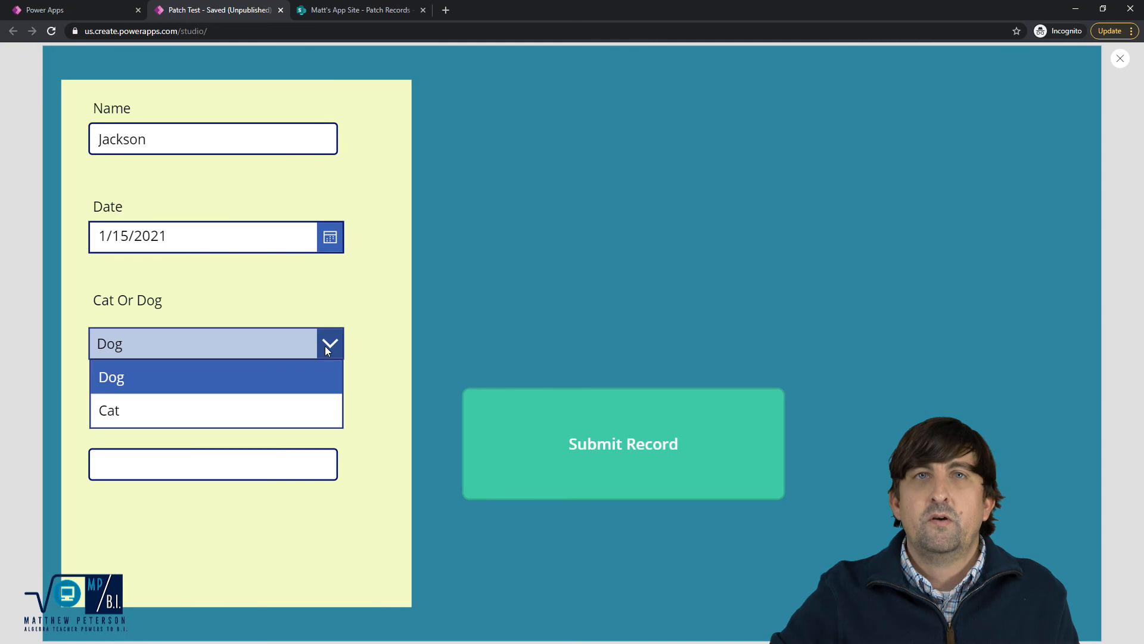
click(164, 413)
click(180, 465)
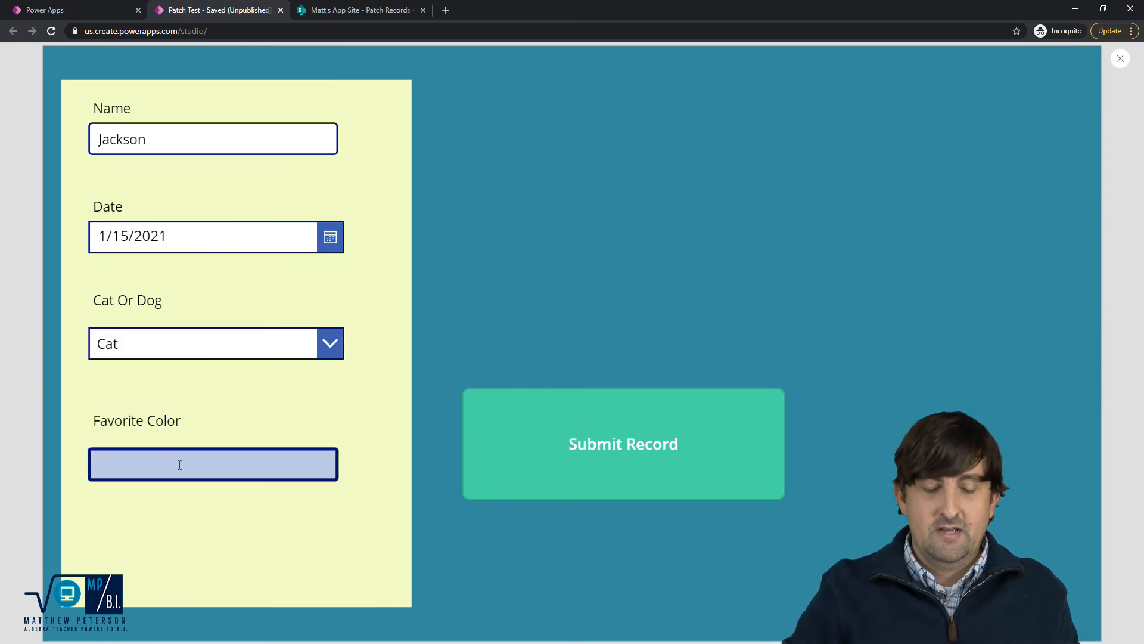
text(Aq)
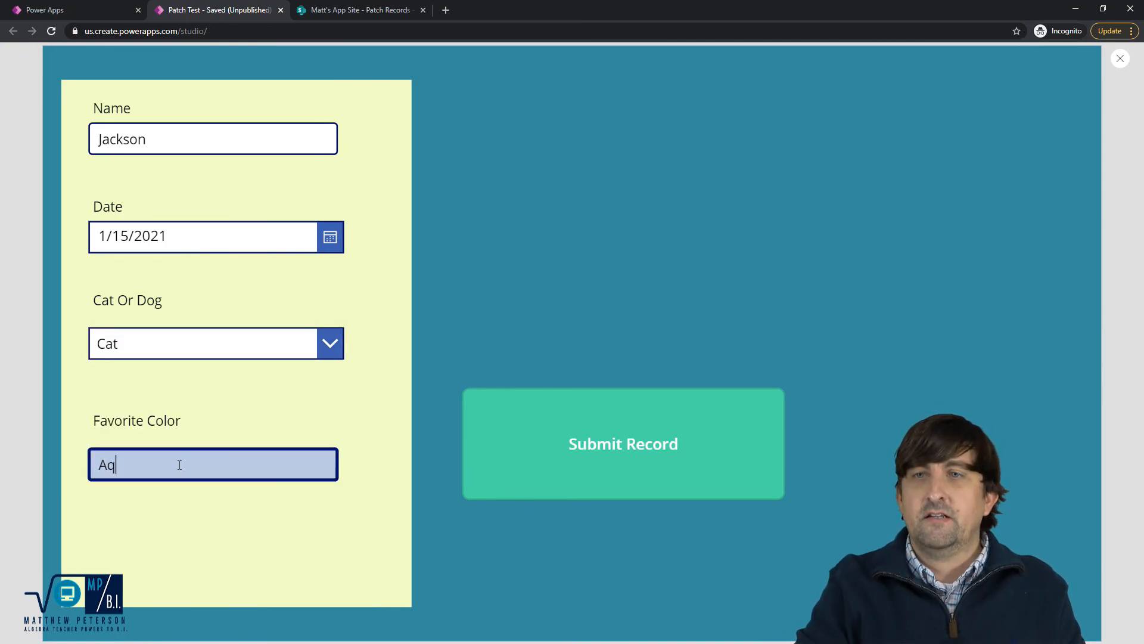
text(ua)
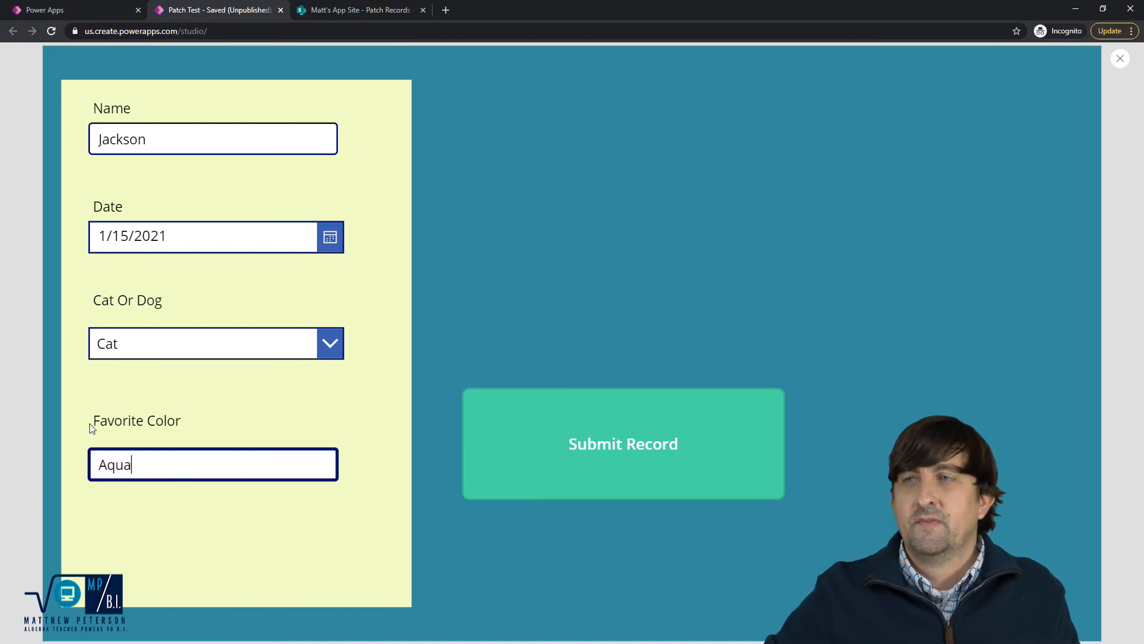
click(640, 448)
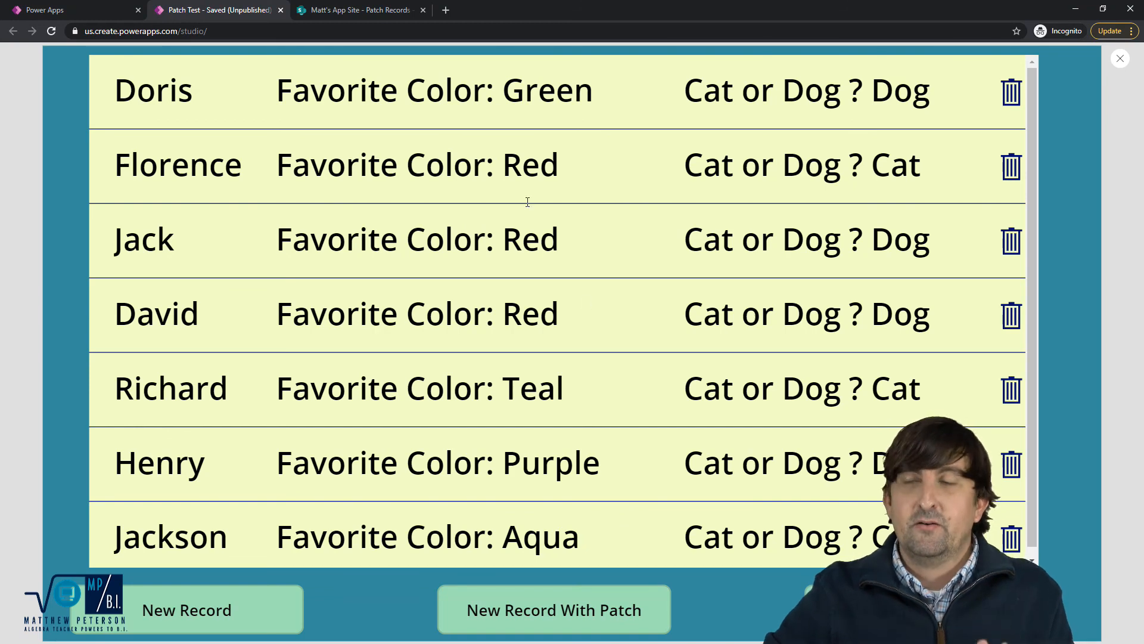
Check the newly submitted record in the SharePoint Patch Records list, and return to Power Apps to end the preview
click(367, 11)
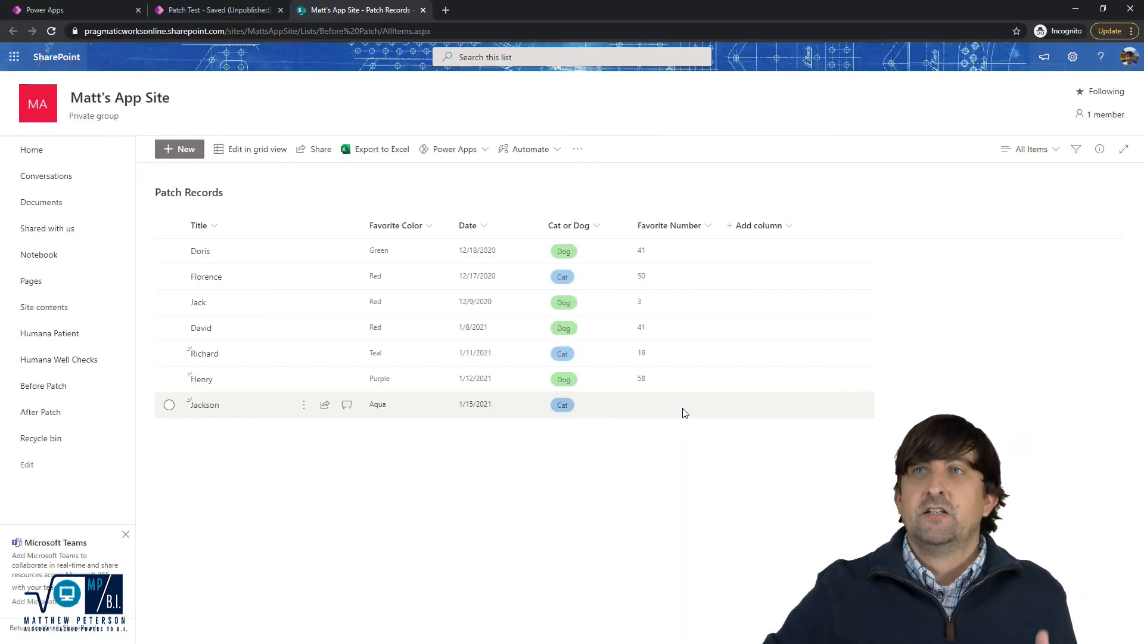
click(224, 10)
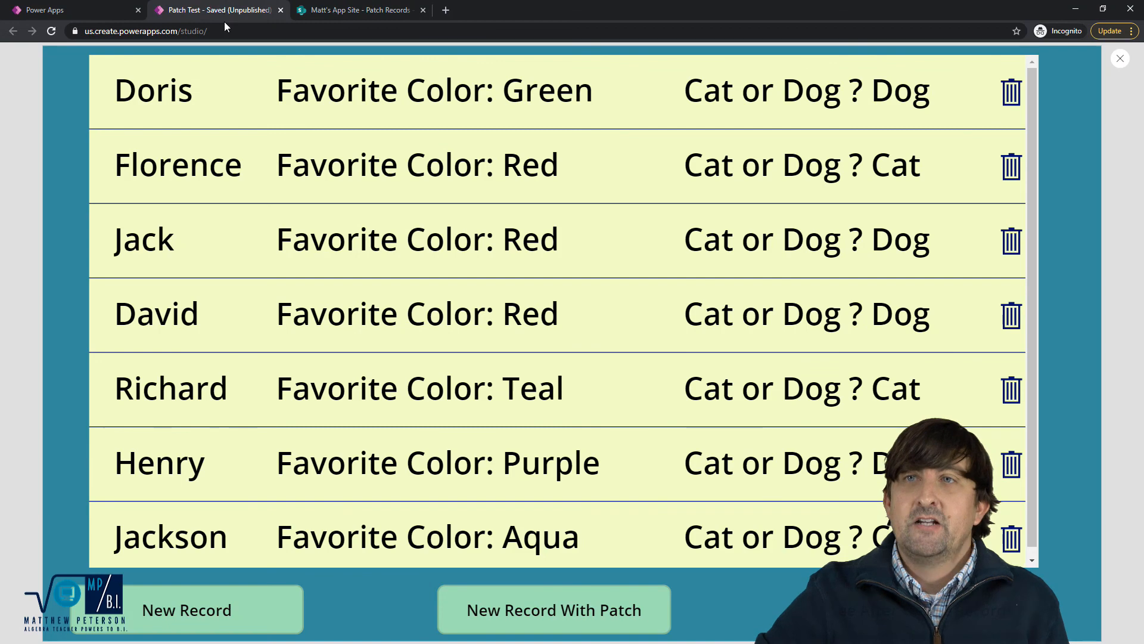
click(1121, 59)
On ScrPatchRecord, move DatePicker1 to about X 1028, Y 44 and TxtInpColor to about X 1011, Y 684, outside the yellow rectangle
click(66, 303)
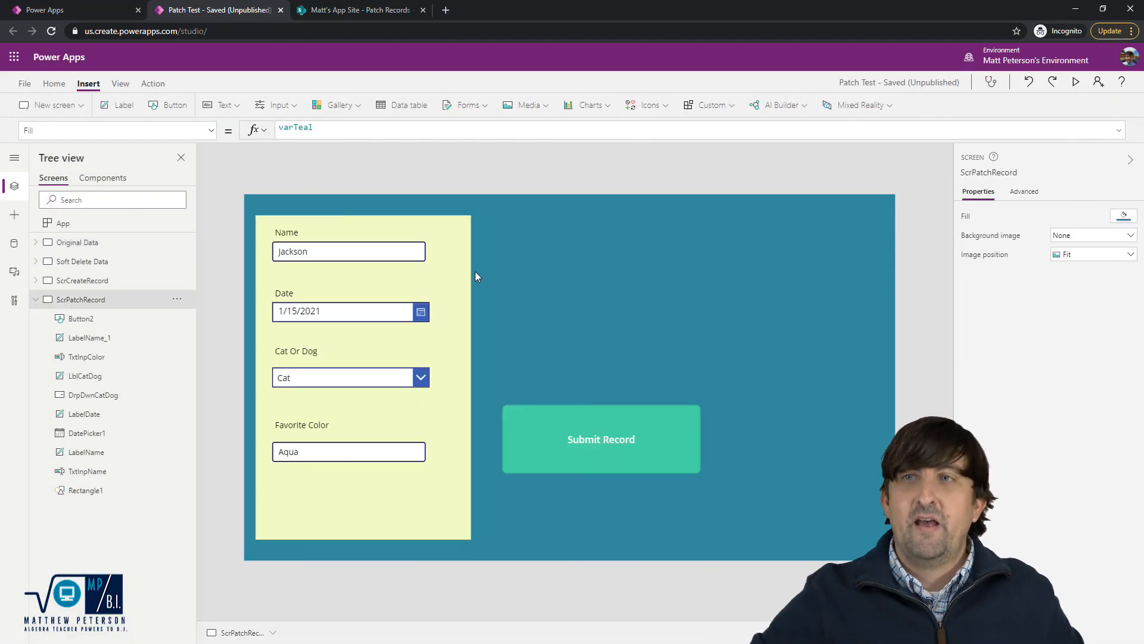
click(381, 313)
drag(379, 312, 841, 225)
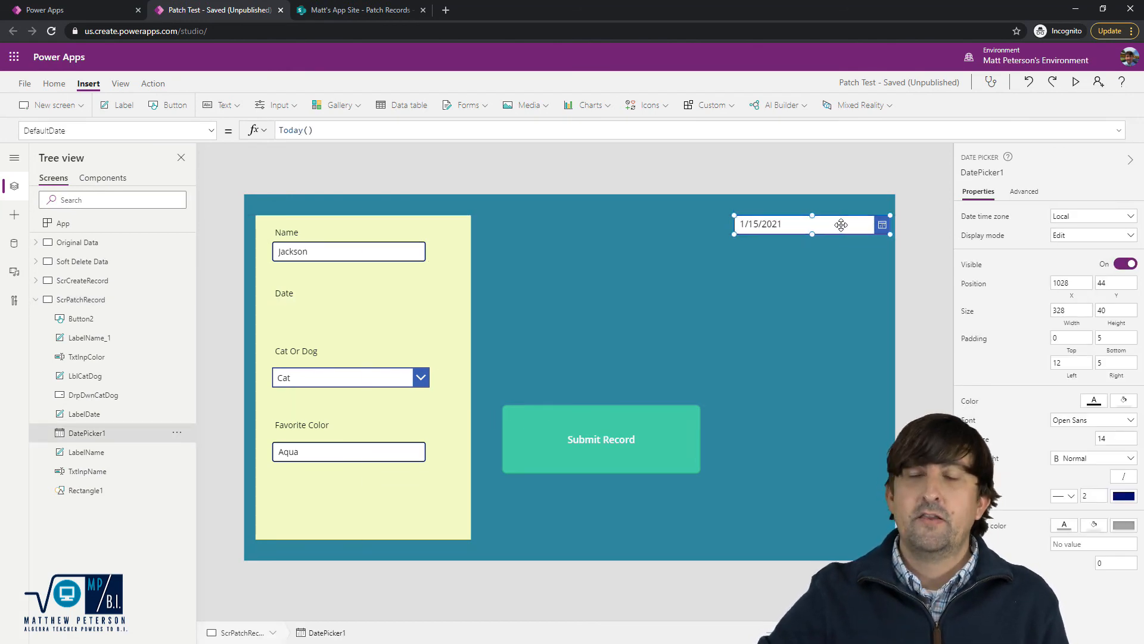
click(341, 449)
drag(341, 450, 794, 528)
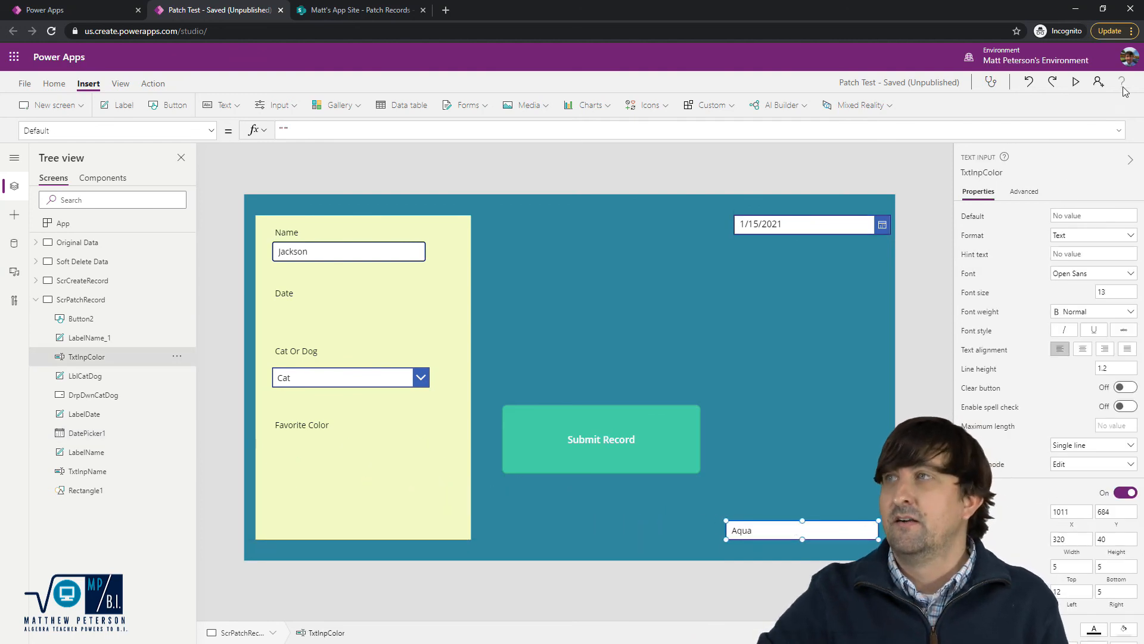
Preview the screen, replace the Name input's text with another first name, and set the date to 1/11/2021
click(1078, 85)
drag(227, 138, 76, 134)
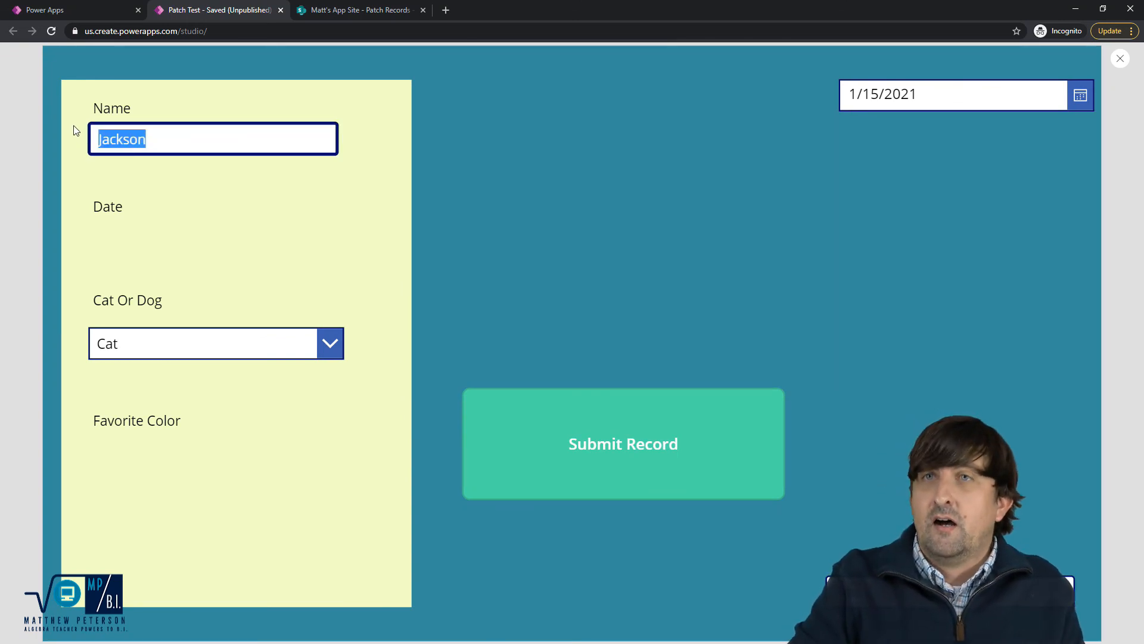
text(Rishi)
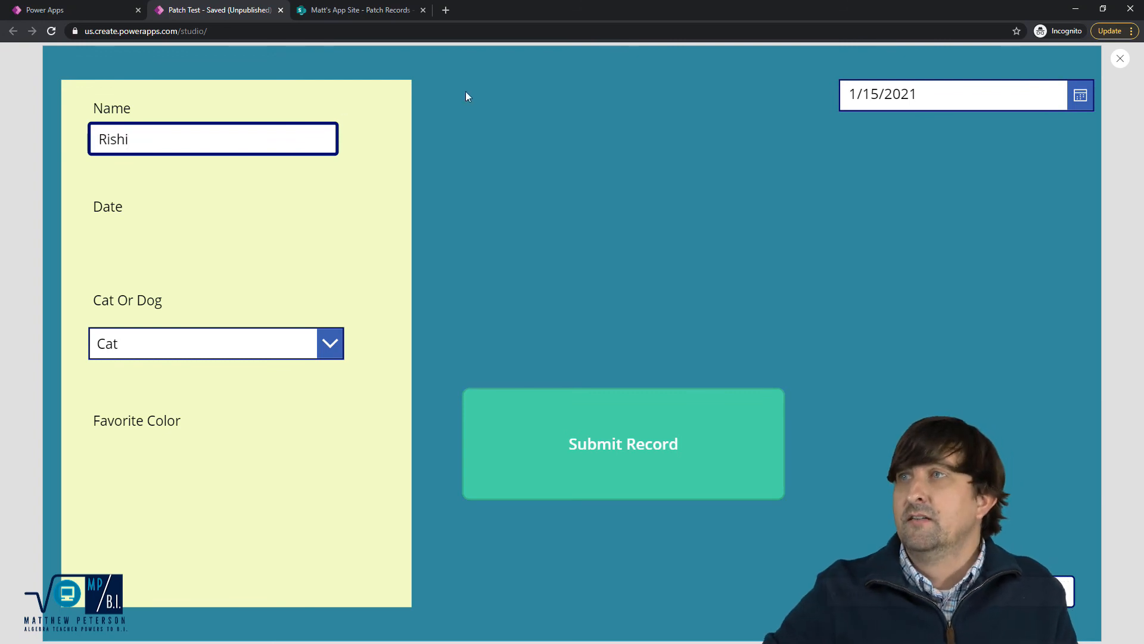
click(1075, 96)
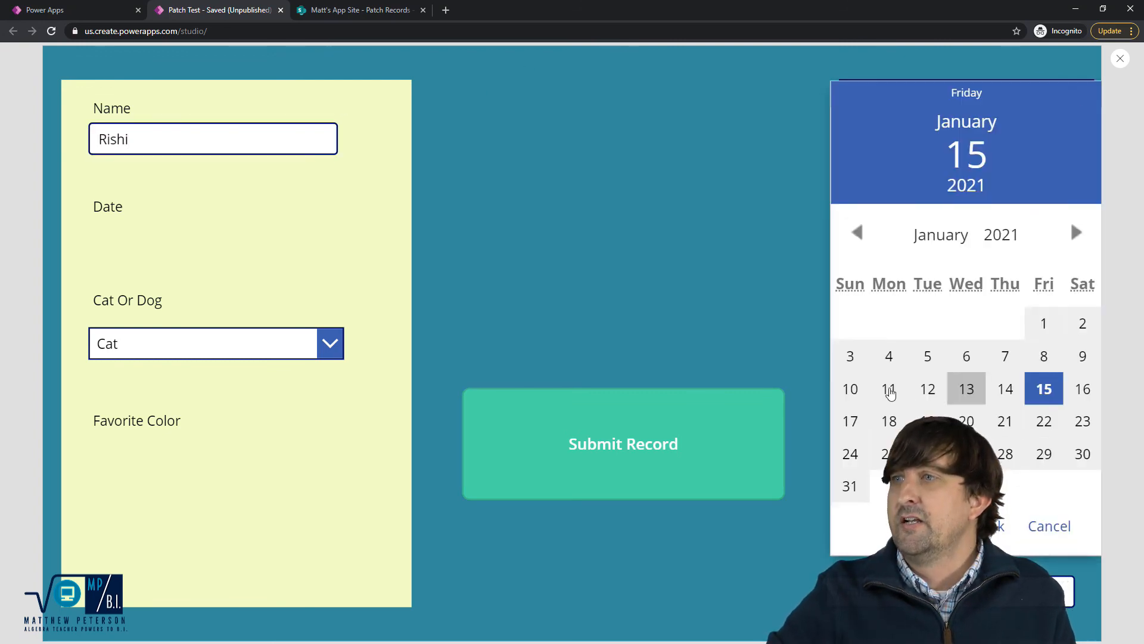
click(889, 388)
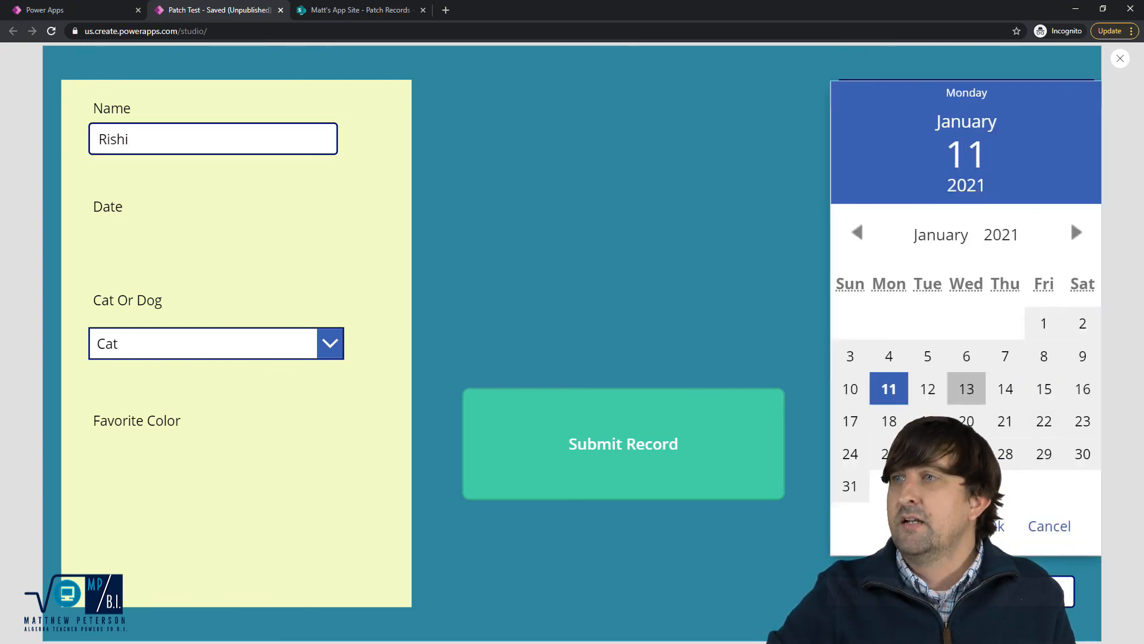
Choose Dog, enter Red in the relocated favorite color input, and submit the second test record
click(305, 342)
click(204, 383)
click(930, 591)
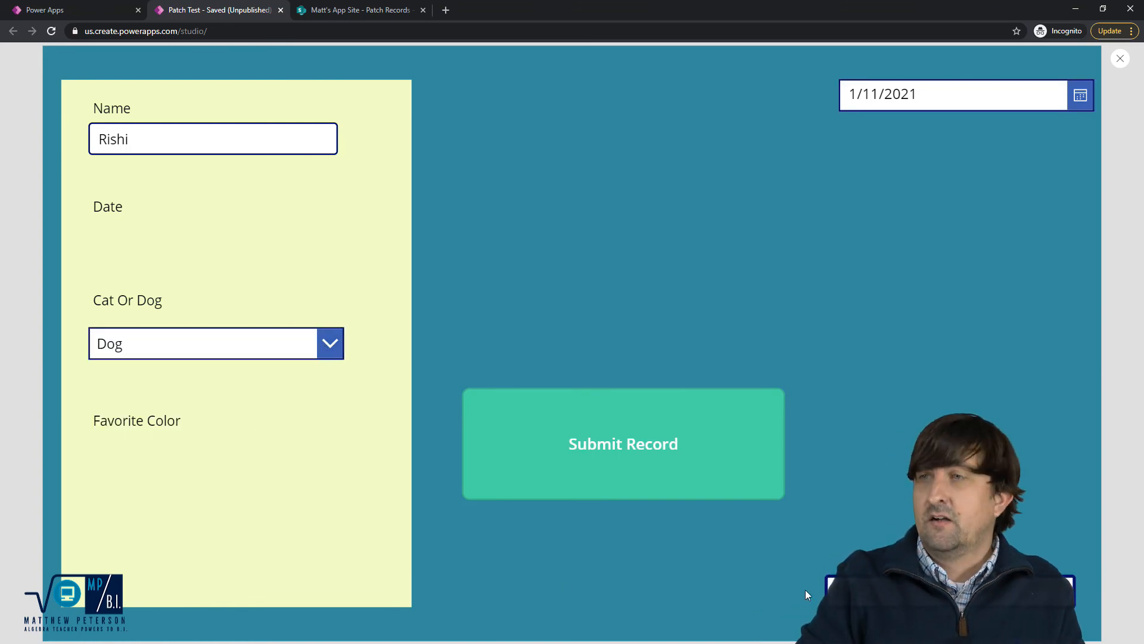
click(586, 448)
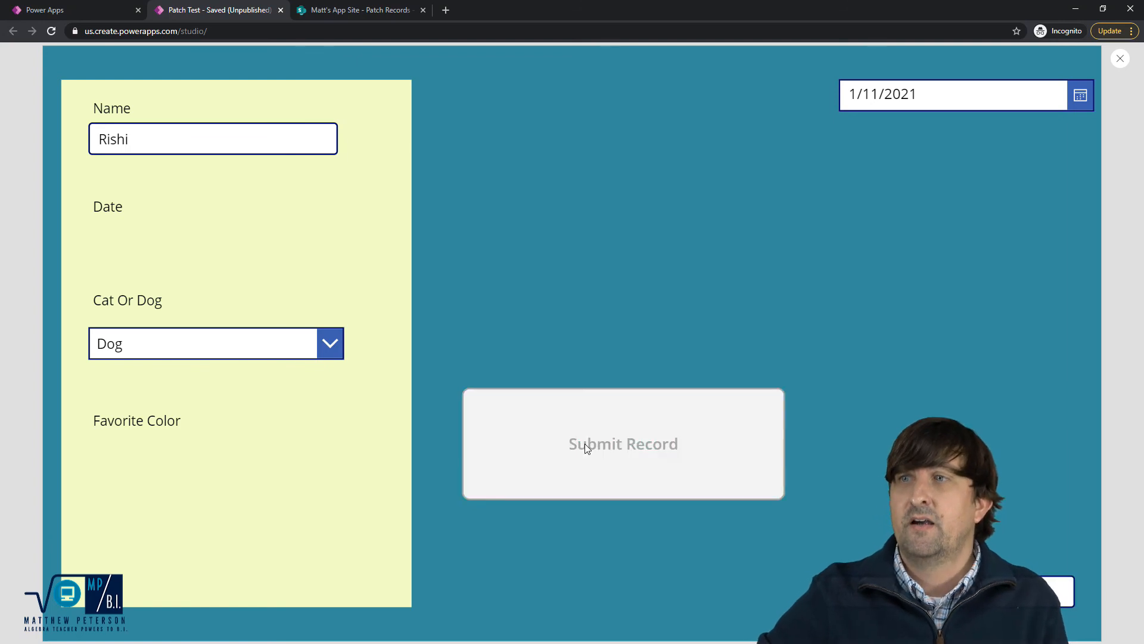
Check the latest record at the end of the Original Data gallery, and return to ScrPatchRecord in the editor
scroll(509, 423, down, 2)
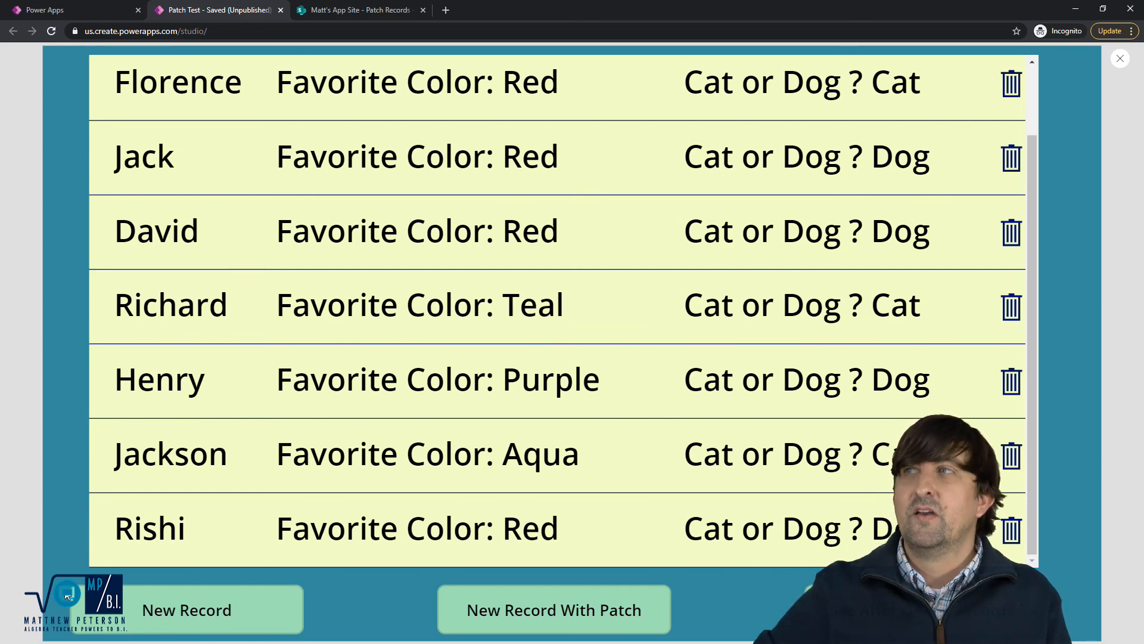
click(1122, 59)
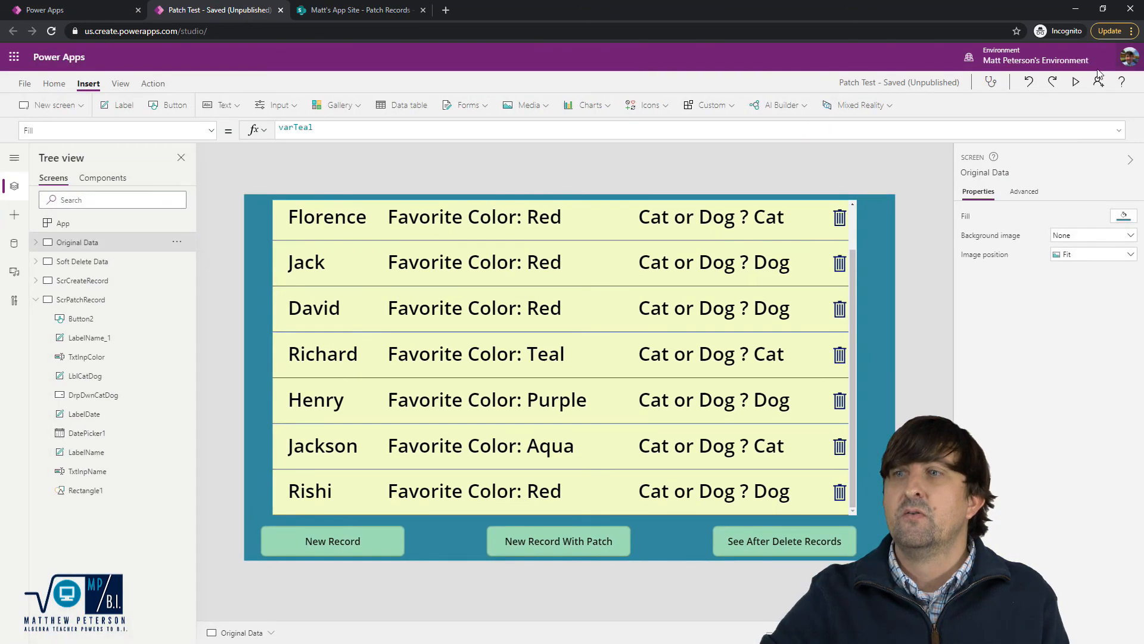
click(82, 299)
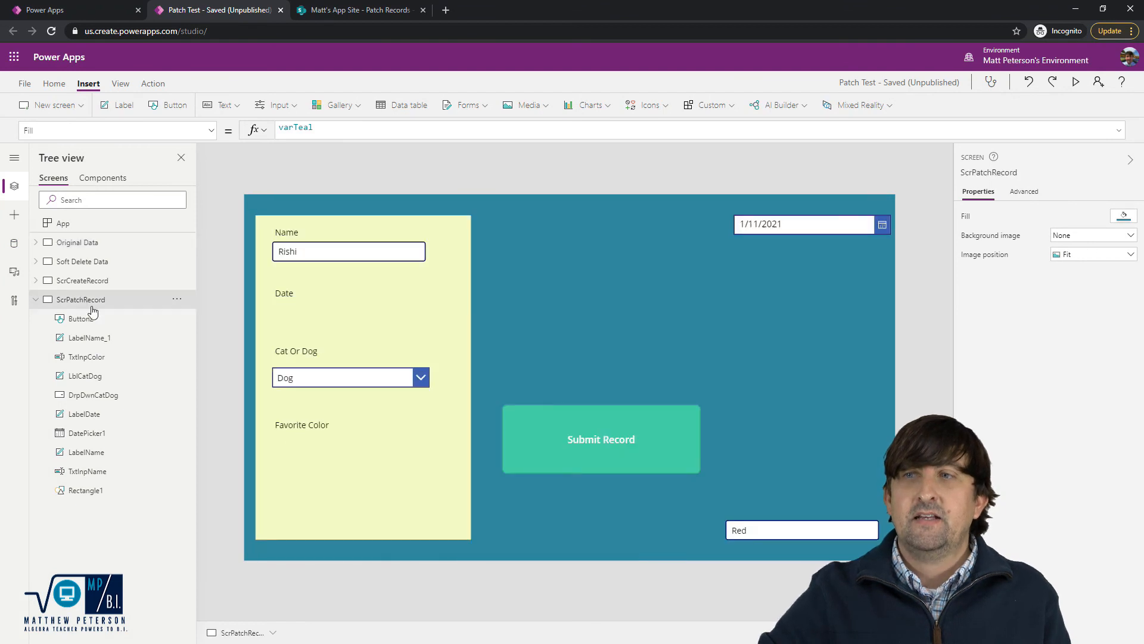